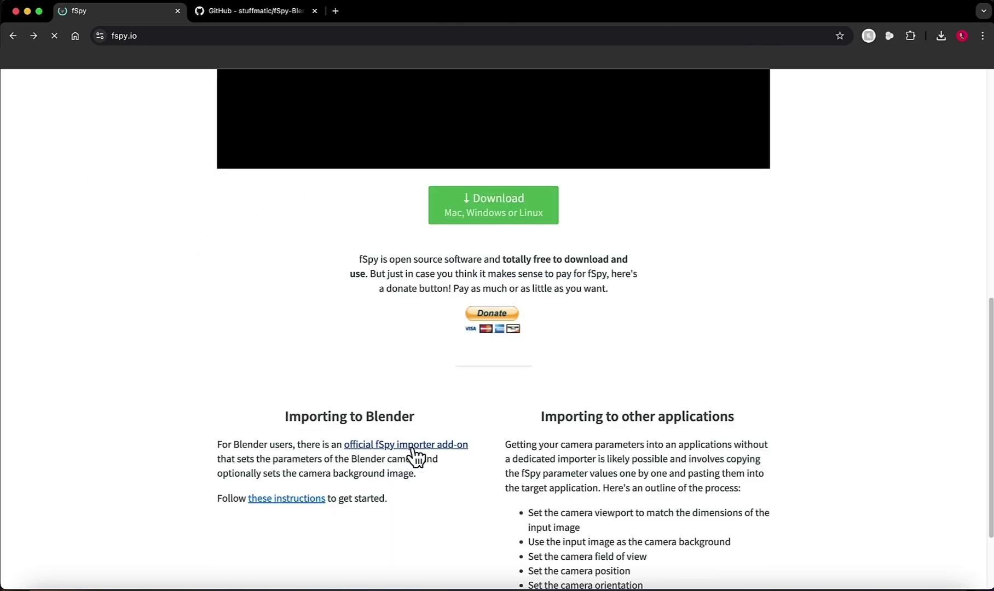
- Open the fSpy-Blender importer page on GitHub and follow the download link for the latest add-on version
scroll(408, 455, down, 9)
click(406, 448)
click(264, 17)
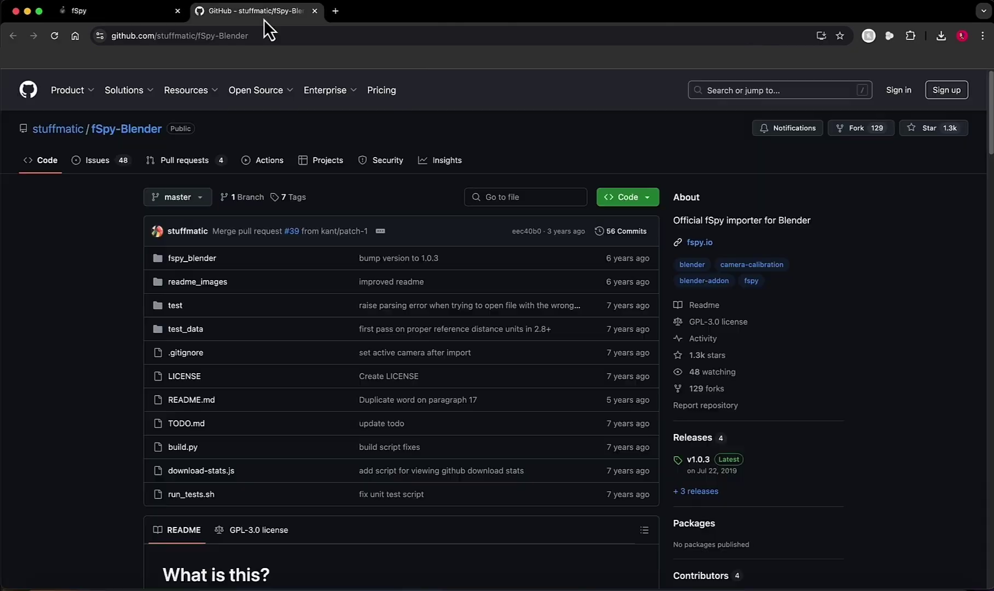
scroll(125, 312, down, 12)
scroll(219, 285, down, 4)
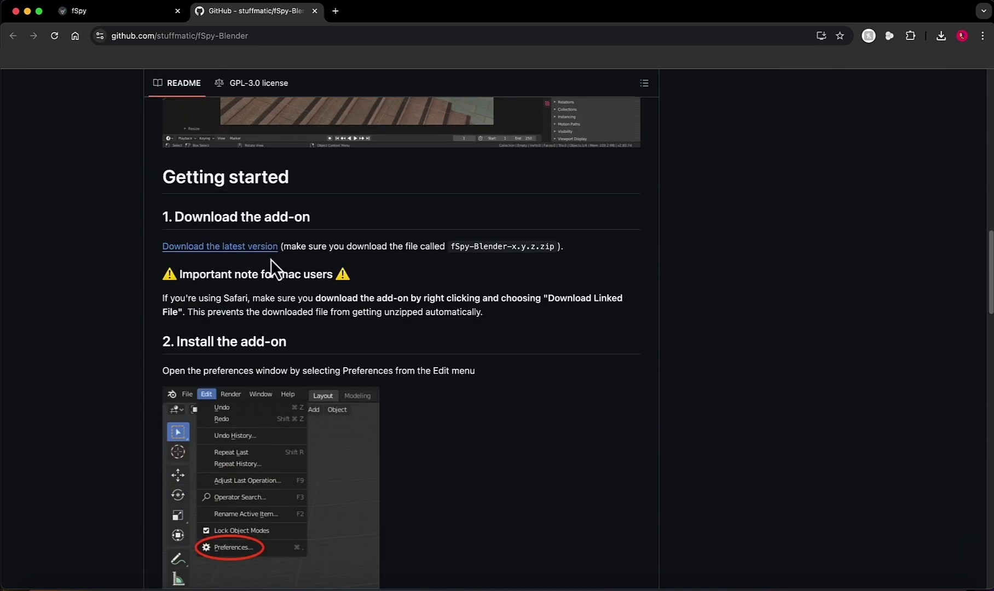
click(260, 257)
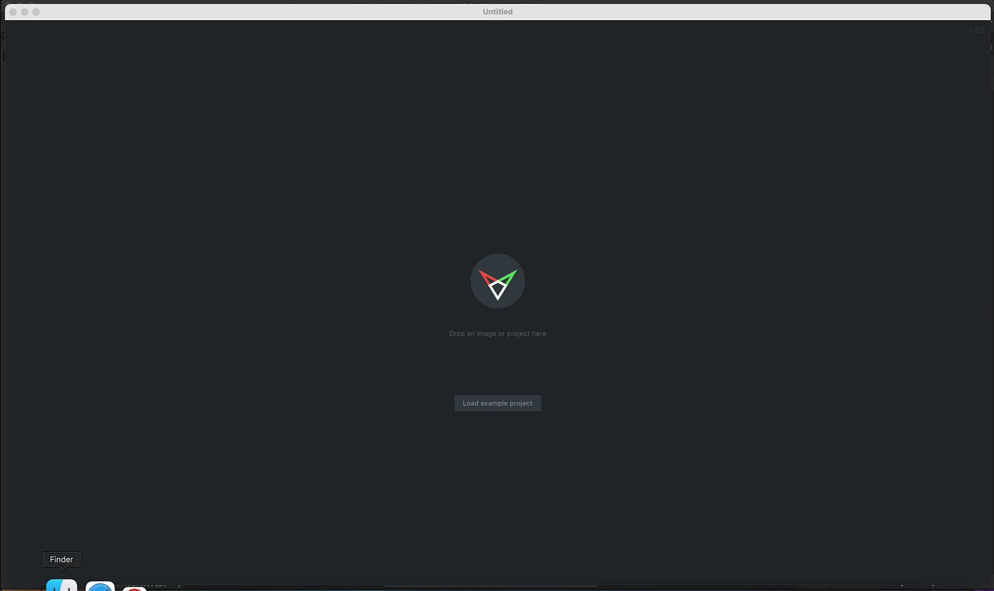
- Load the image 01_2K.png from the 01 folder into the empty fSpy project
click(62, 586)
drag(680, 48, 548, 59)
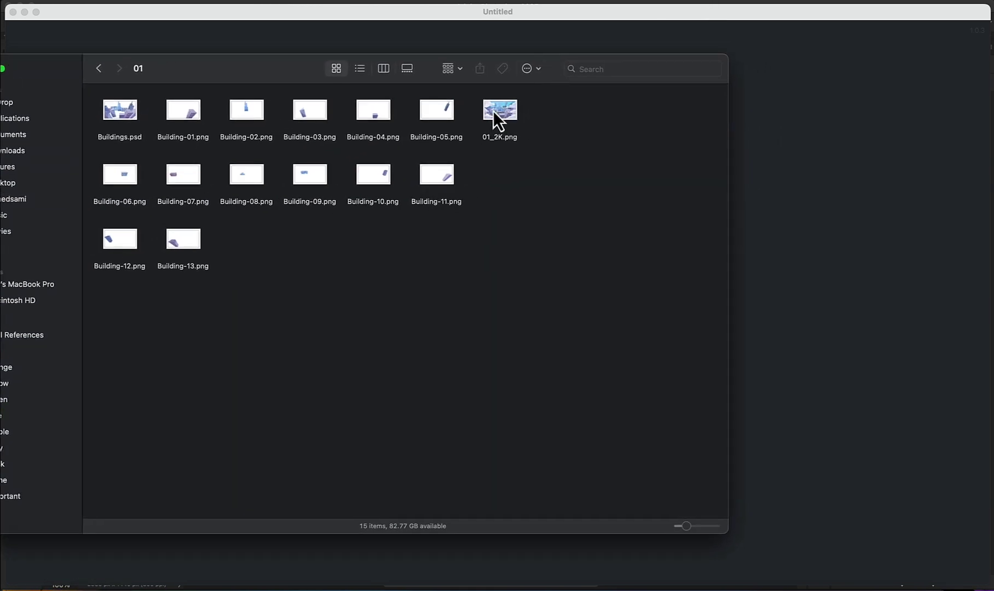
drag(502, 114, 795, 266)
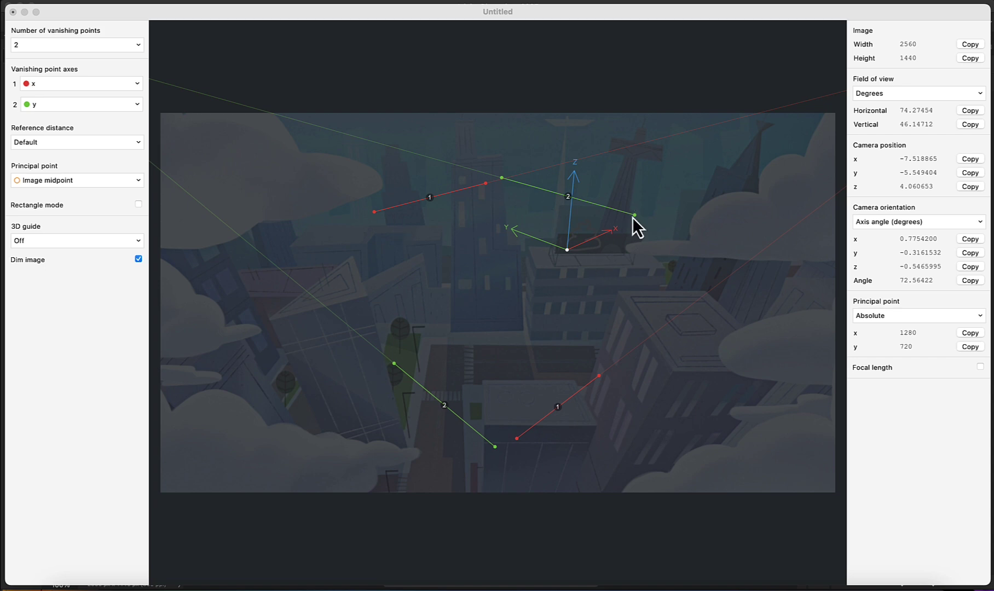
- Set the axis of vanishing point 1 to -z
click(54, 82)
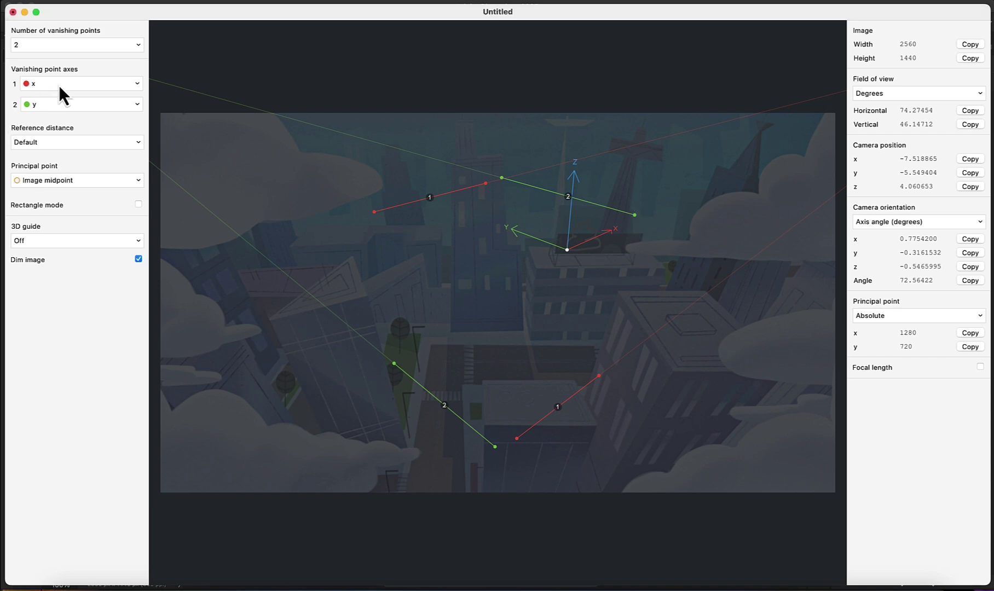
click(58, 85)
click(34, 152)
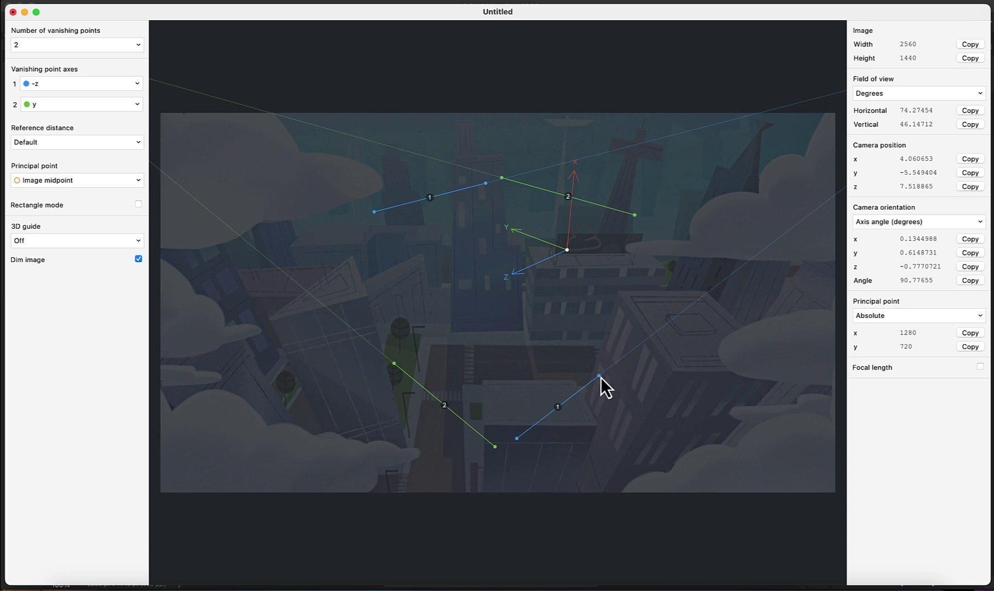
- Align the two vanishing point 1 lines with the vertical edges of the buildings on either side, extending them across the image's full height
drag(600, 378, 660, 234)
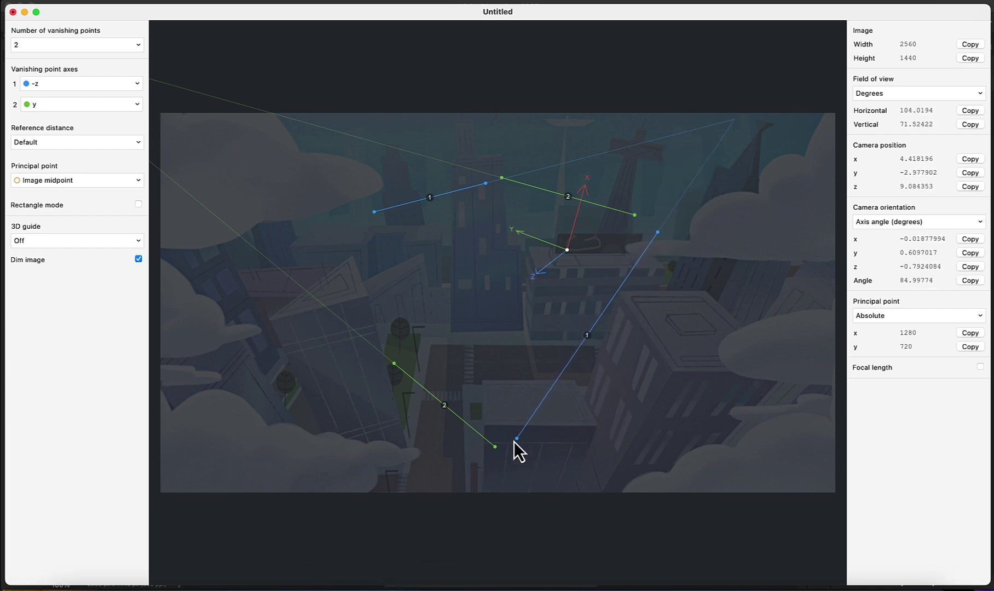
drag(516, 441, 553, 548)
drag(658, 232, 678, 113)
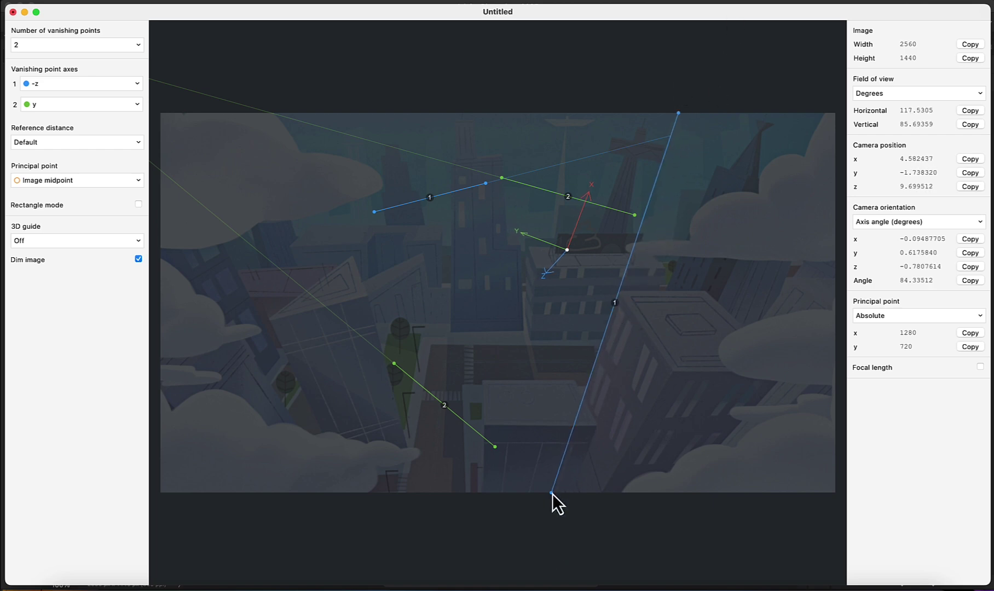
drag(551, 494, 553, 497)
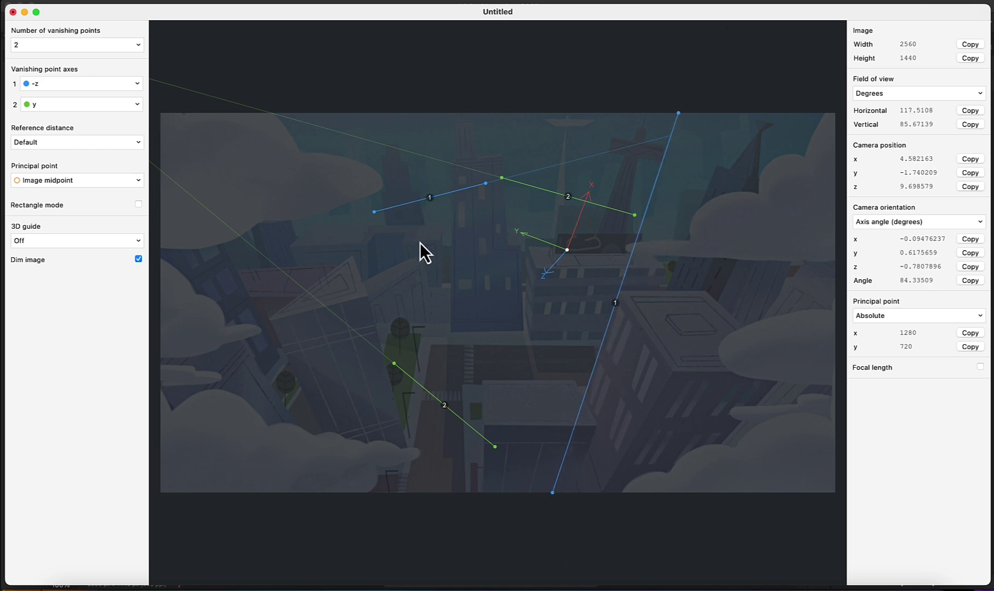
drag(372, 209, 415, 493)
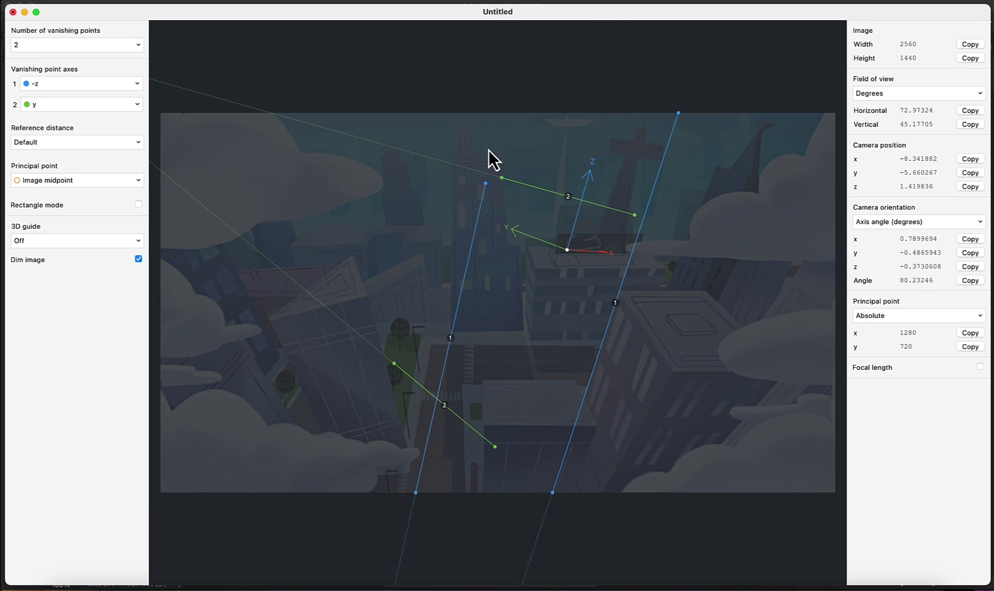
drag(486, 182, 326, 85)
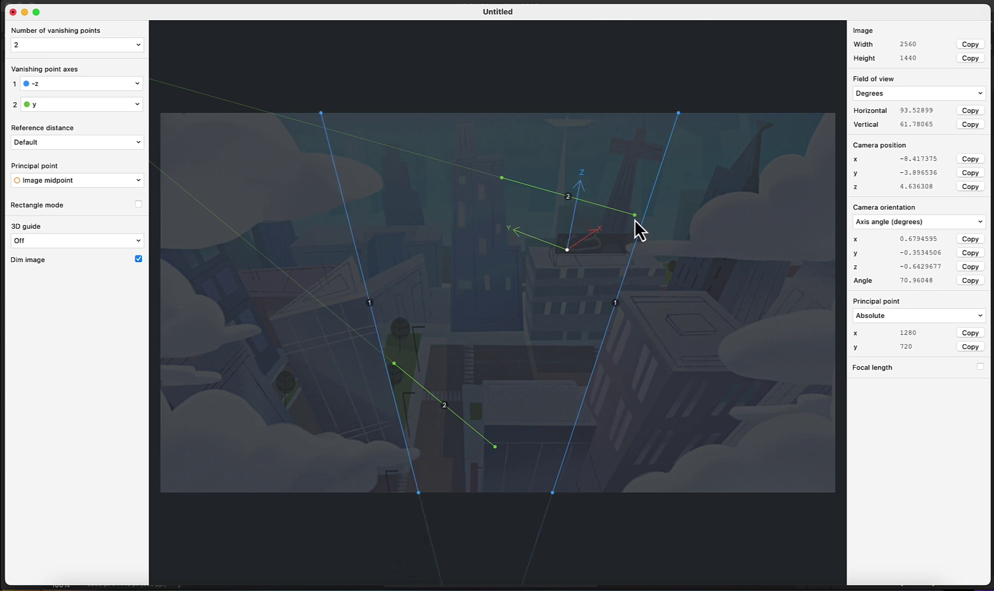
- Align the two green y-axis lines with the receding right rooftop and the street, extending them across the image's full height
drag(636, 217, 672, 365)
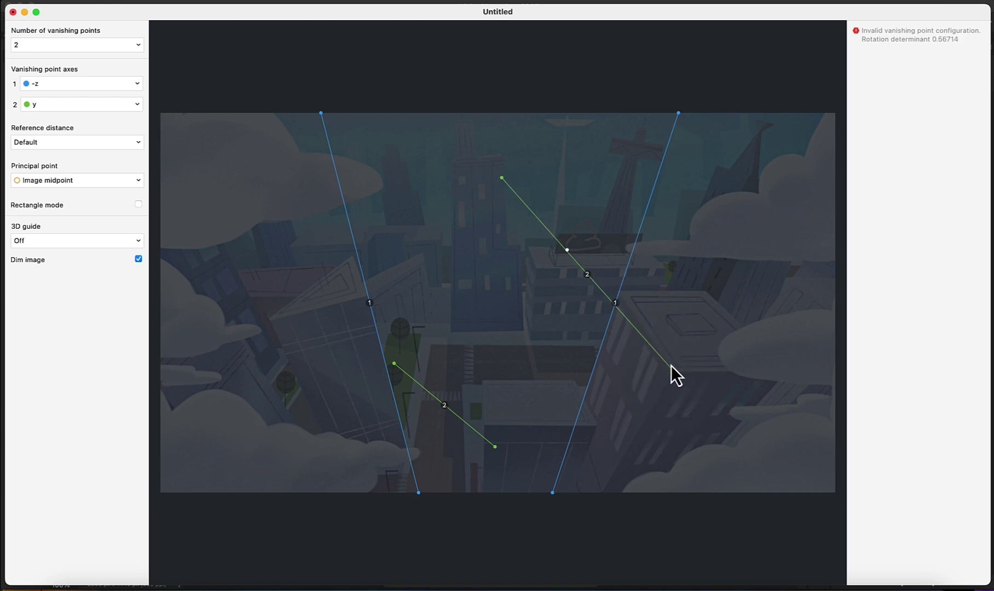
drag(503, 178, 620, 290)
drag(761, 415, 751, 408)
drag(606, 295, 493, 101)
drag(673, 371, 759, 539)
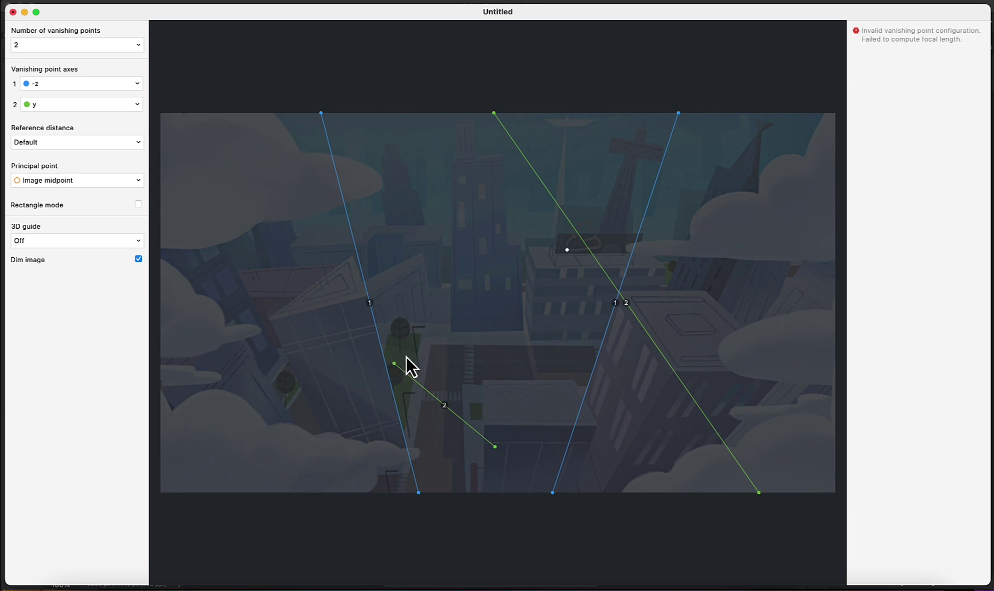
drag(395, 367, 443, 297)
drag(495, 446, 404, 430)
drag(420, 334, 463, 79)
drag(404, 430, 395, 535)
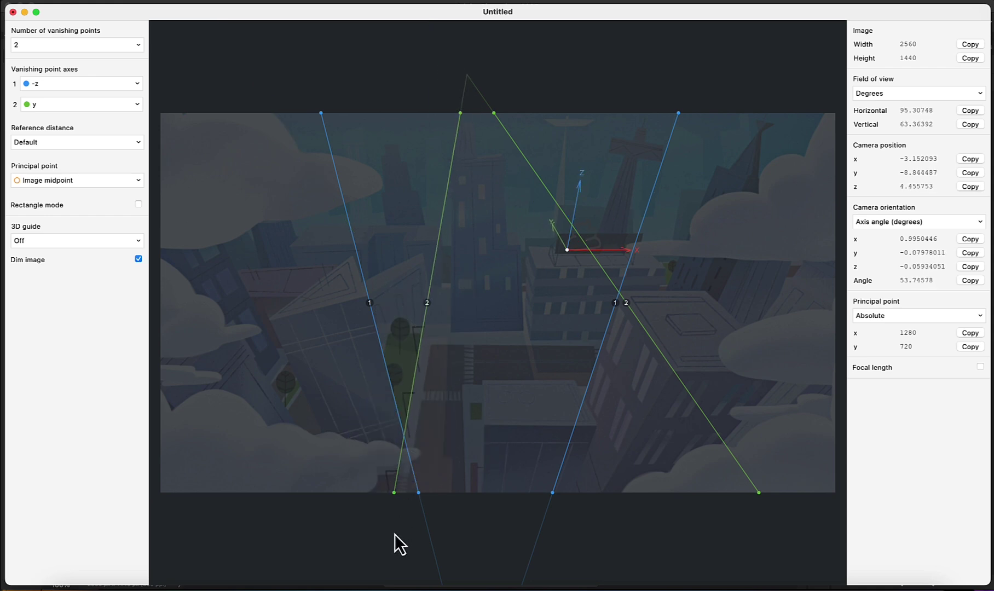
- Show the Box 3D guide, check it against the buildings by moving the origin, and place the origin near the image centre
click(33, 240)
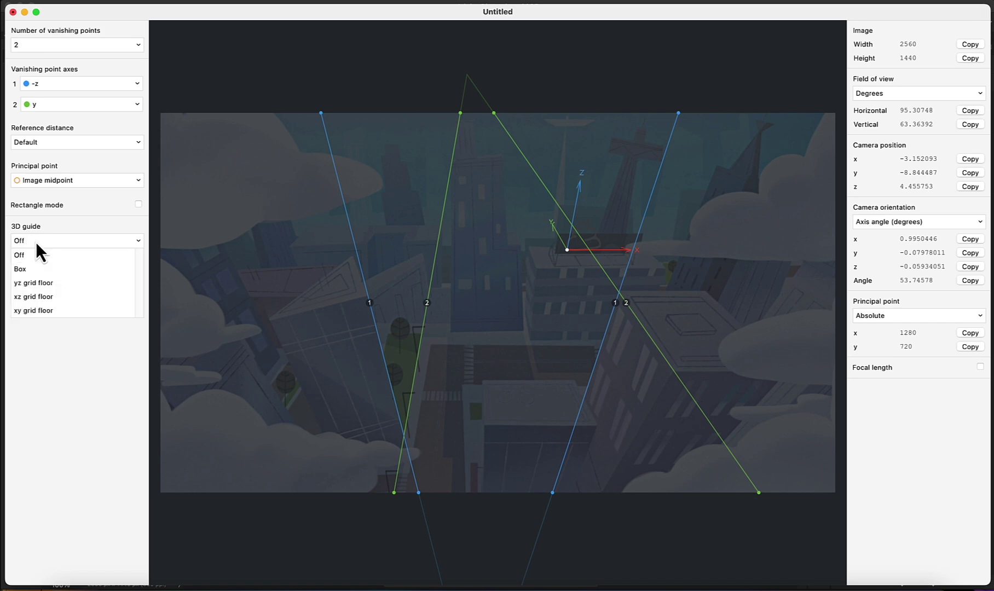
click(21, 268)
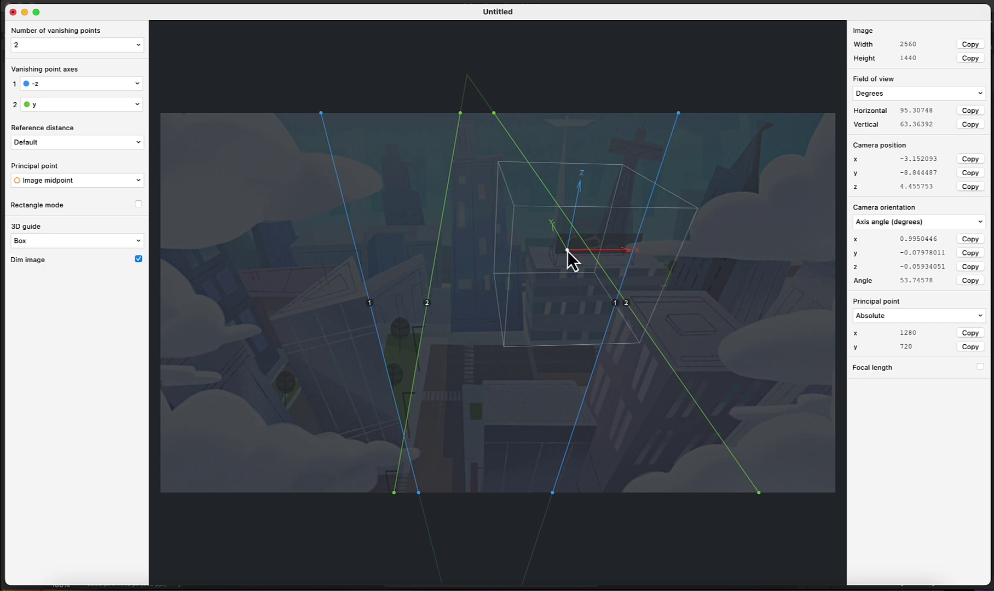
drag(568, 251, 676, 361)
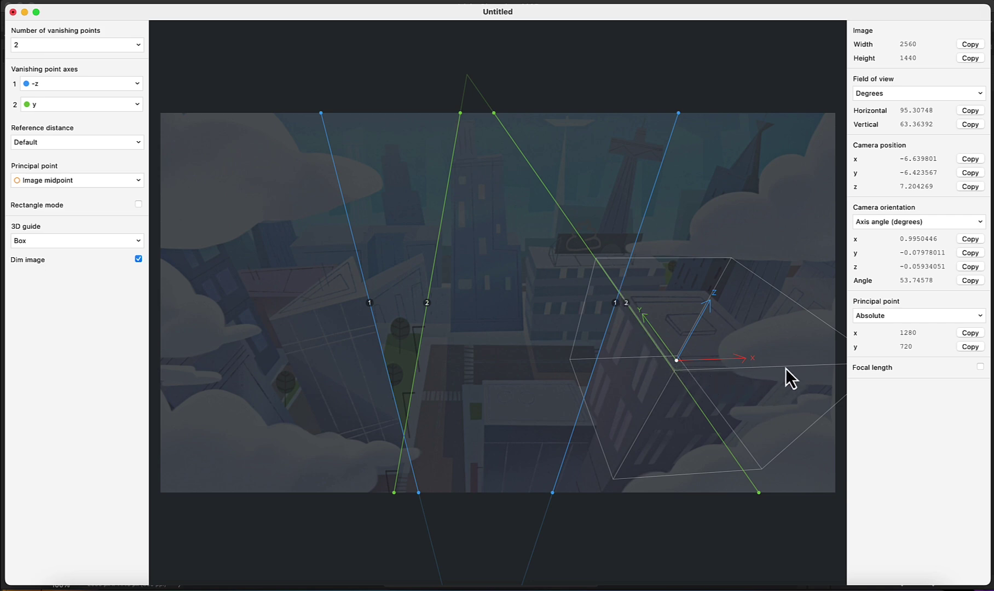
drag(676, 361, 582, 292)
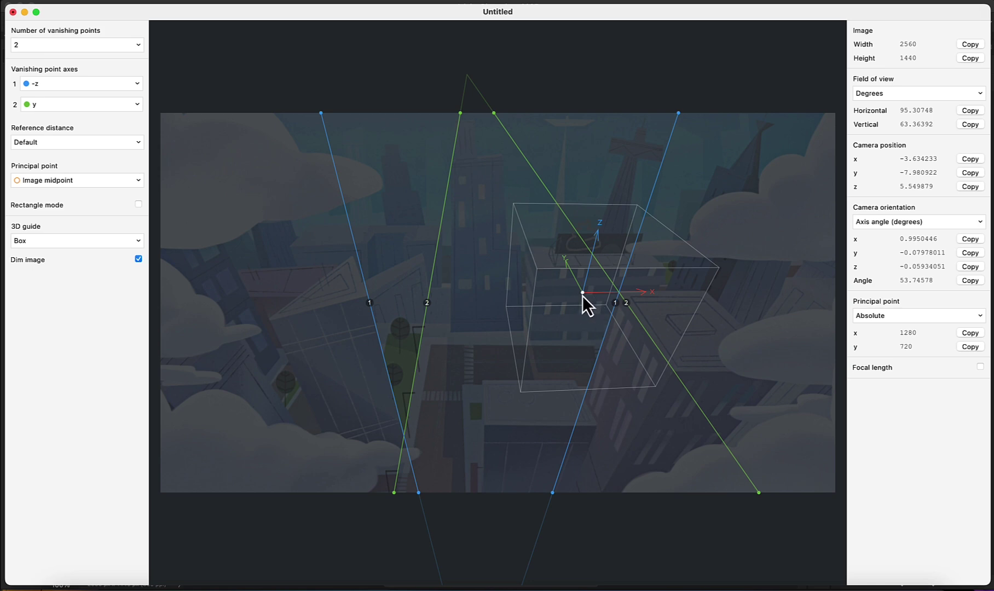
drag(582, 294, 506, 315)
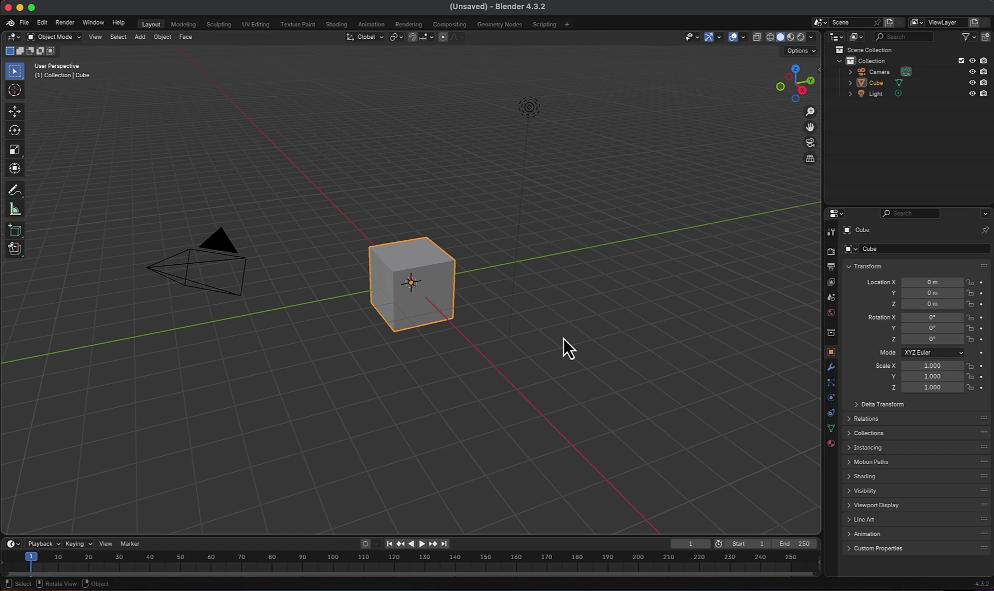
- In Blender, delete the default camera, cube and light
drag(558, 368, 395, 355)
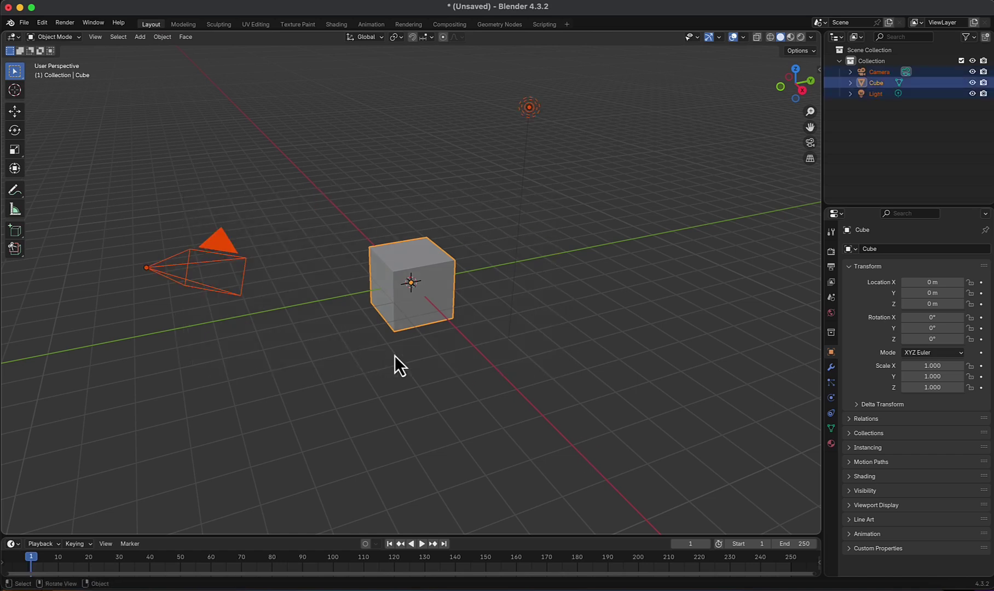
key(x)
click(449, 354)
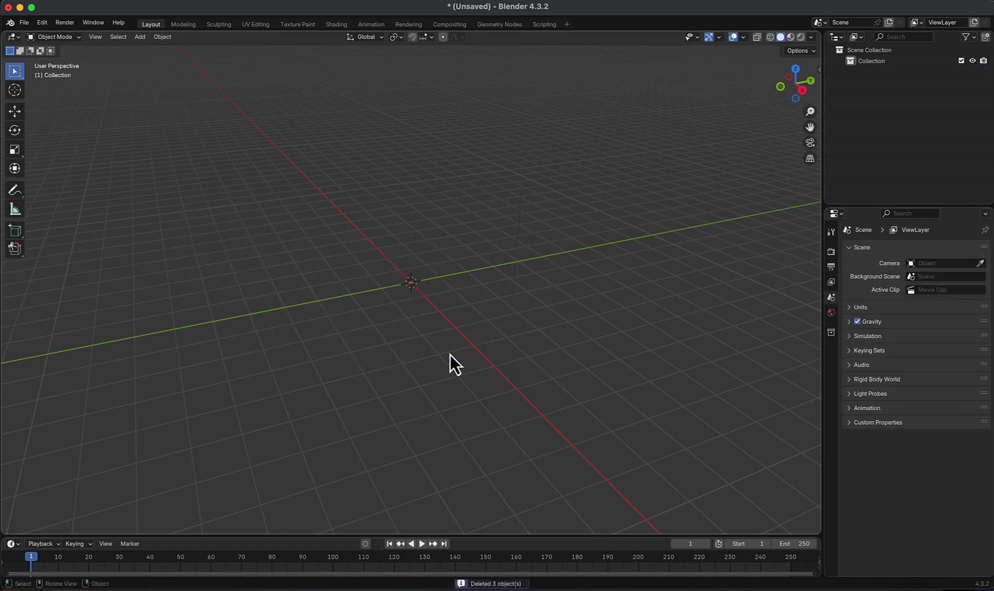
- Import the fSpy project file Buildings.fspy into the scene
click(26, 23)
mouse_move(67, 181)
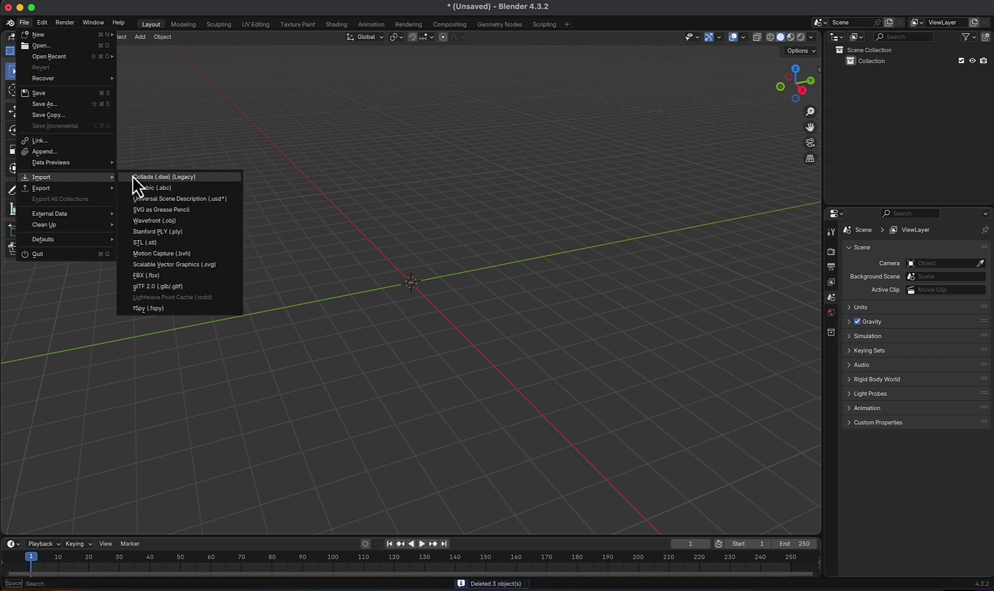
click(162, 312)
double_click(515, 216)
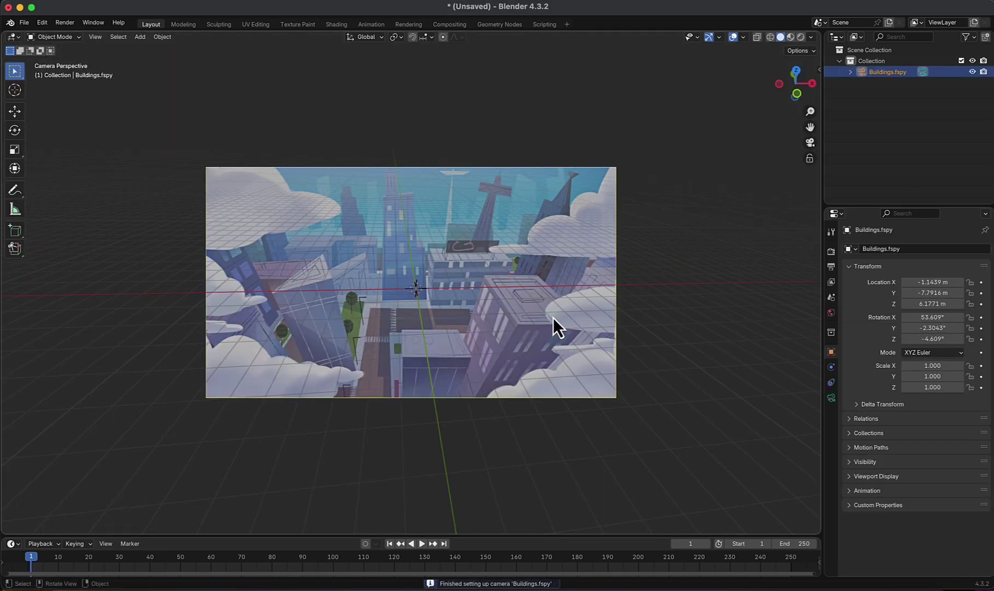
- Turn the imported camera's background image off and back on to compare it with the perspective grid
scroll(553, 318, down, 5)
scroll(551, 312, up, 2)
middle_drag(552, 312, 639, 300)
key(KP_0)
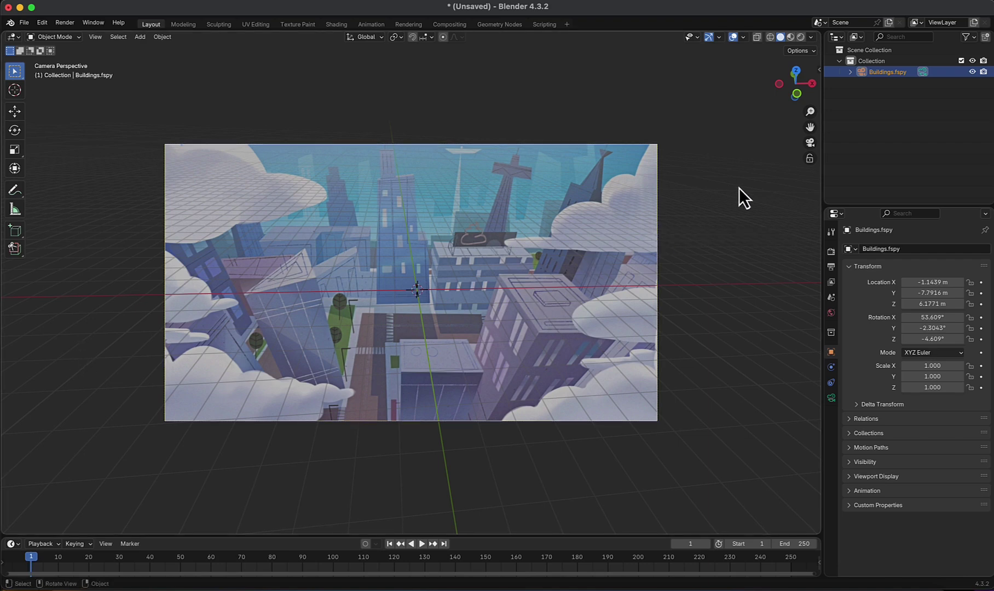
click(833, 401)
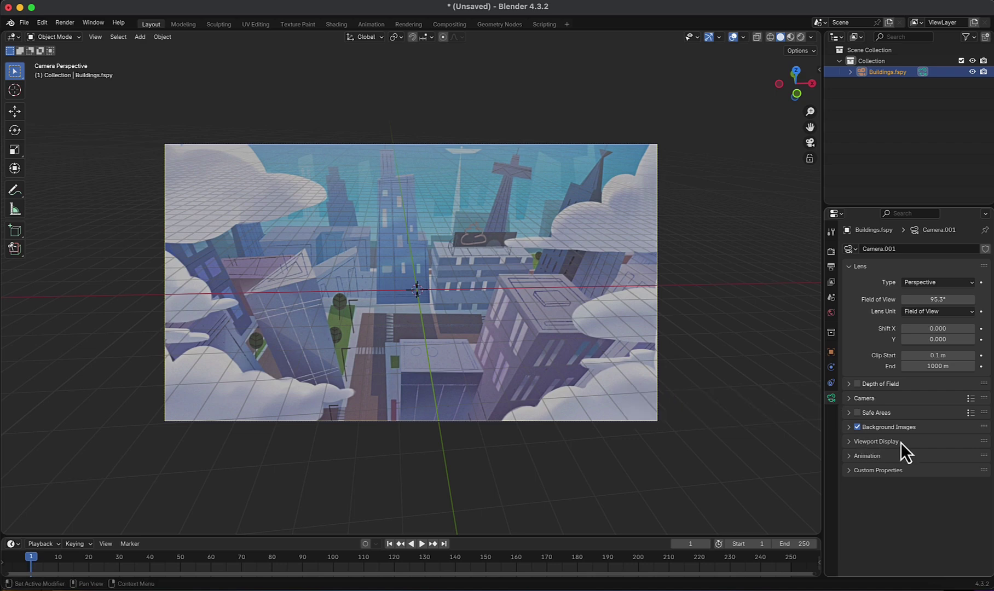
click(857, 427)
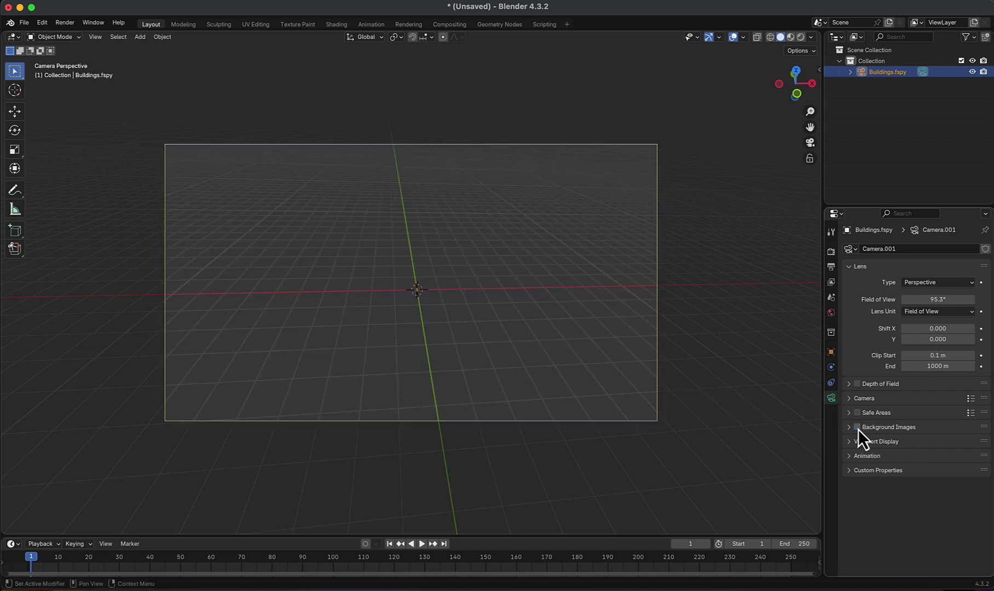
click(858, 427)
- Add a cube mesh at the scene origin in the camera view
scroll(501, 301, up, 2)
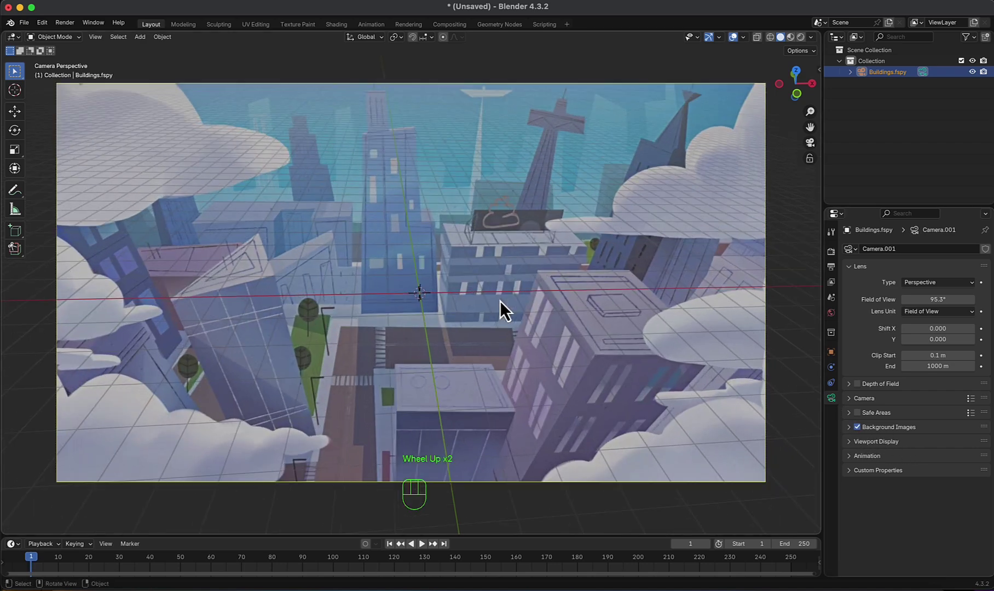
scroll(501, 300, down, 3)
scroll(500, 301, up, 2)
shift+middle_drag(497, 323, 509, 281)
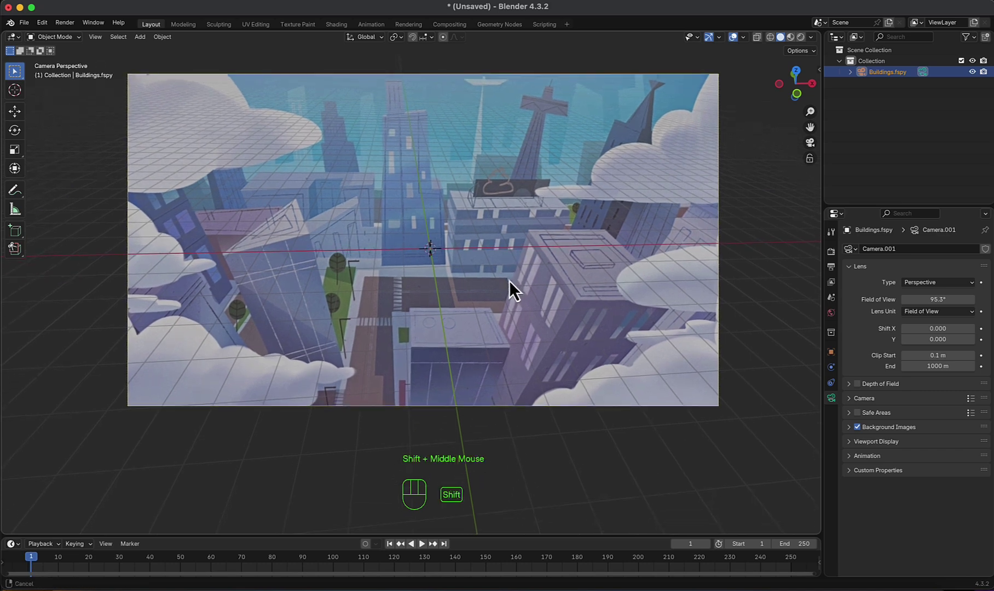
key(shift+a)
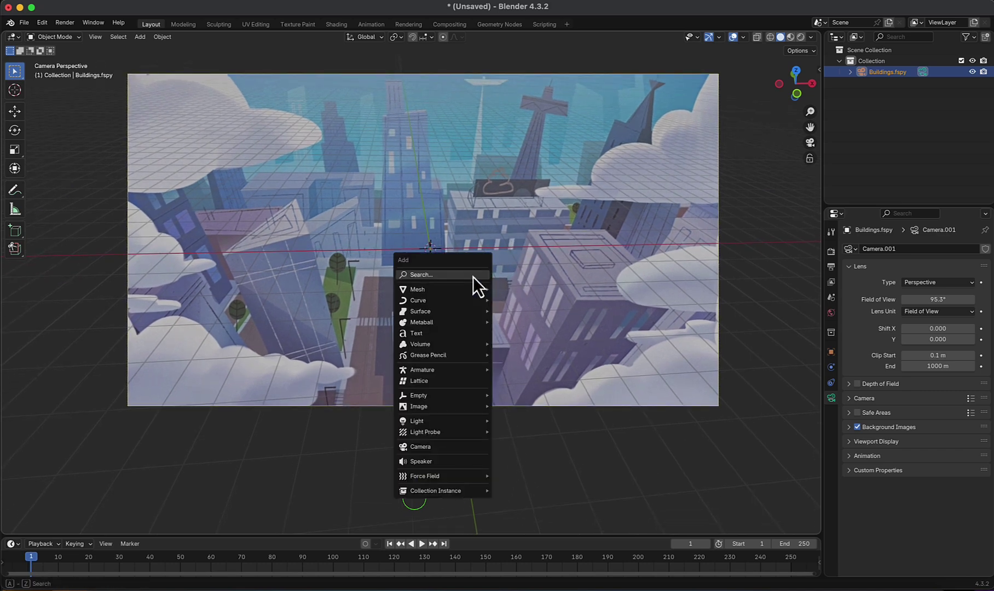
mouse_move(465, 290)
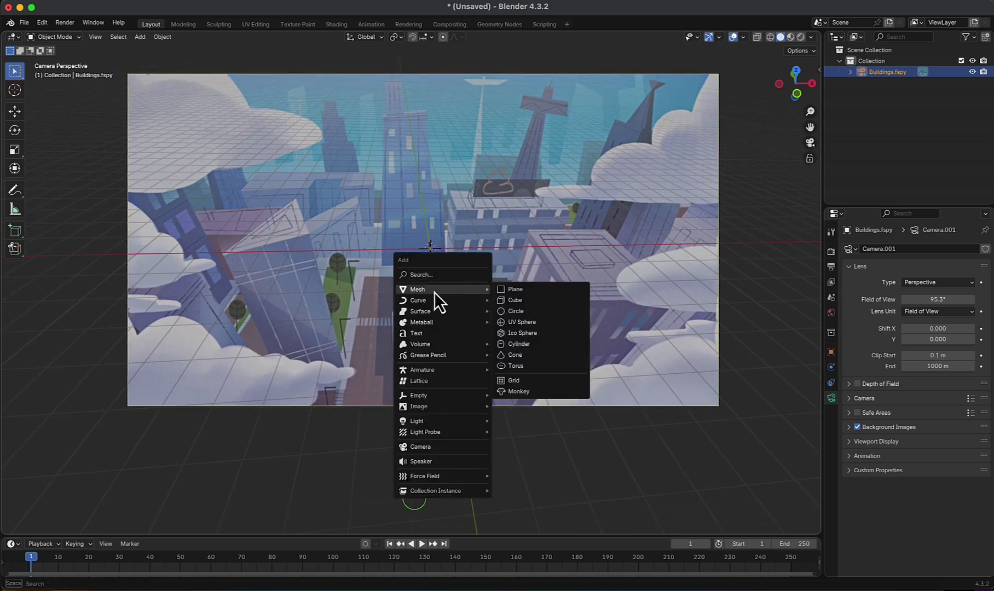
click(517, 303)
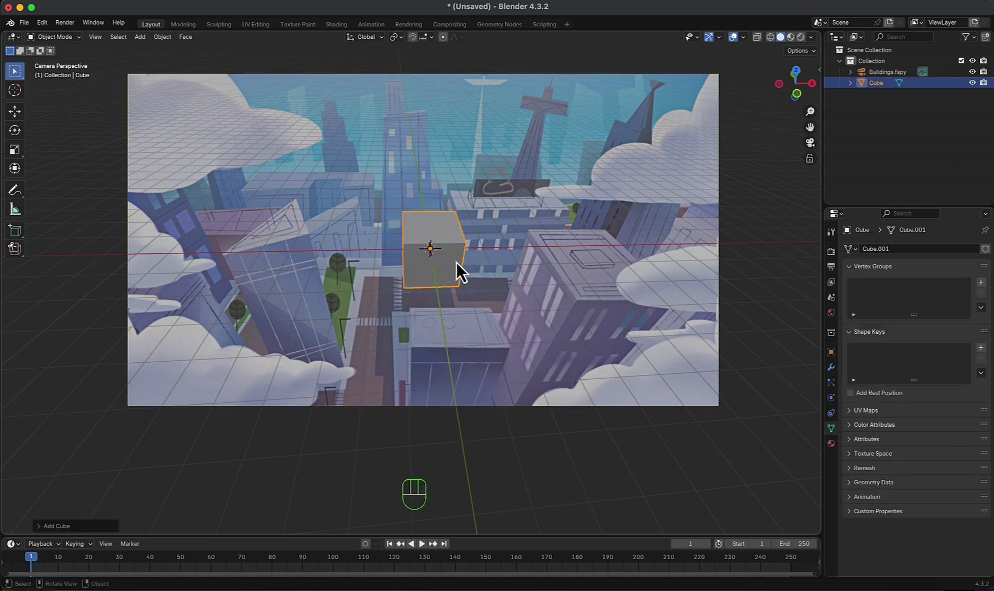
- Try moving the cube freely across the buildings in the camera view and undo the move
key(g)
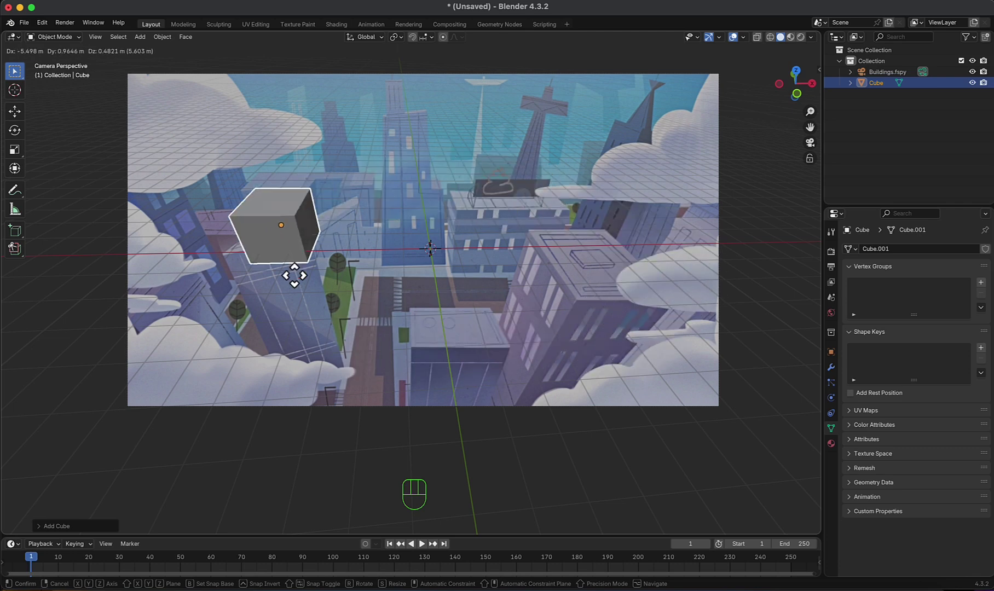
click(623, 340)
key(super+z)
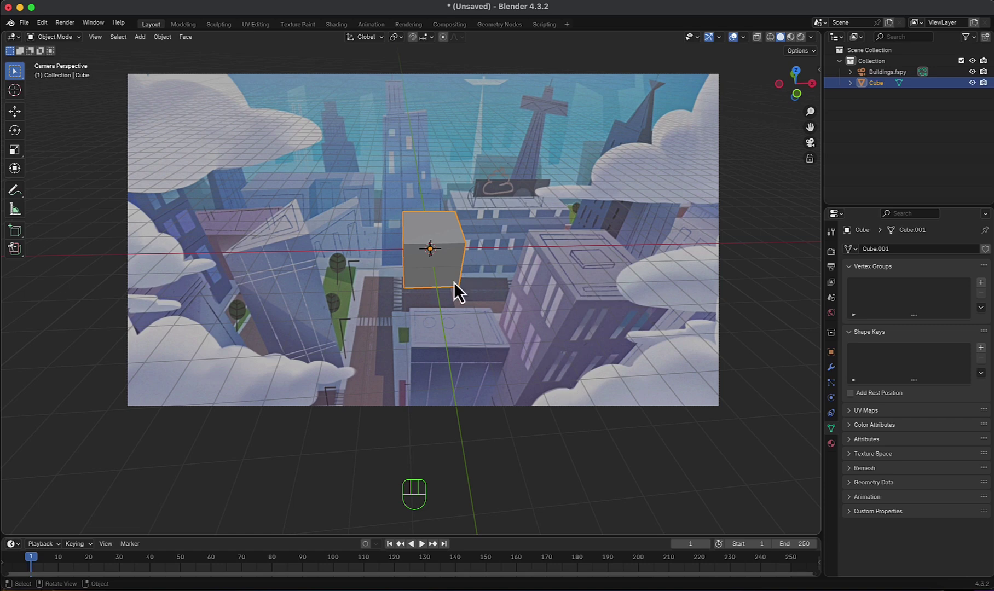
- Snap the cube's origin to its four bottom vertices in Edit Mode, working from the front view
key(KP_1)
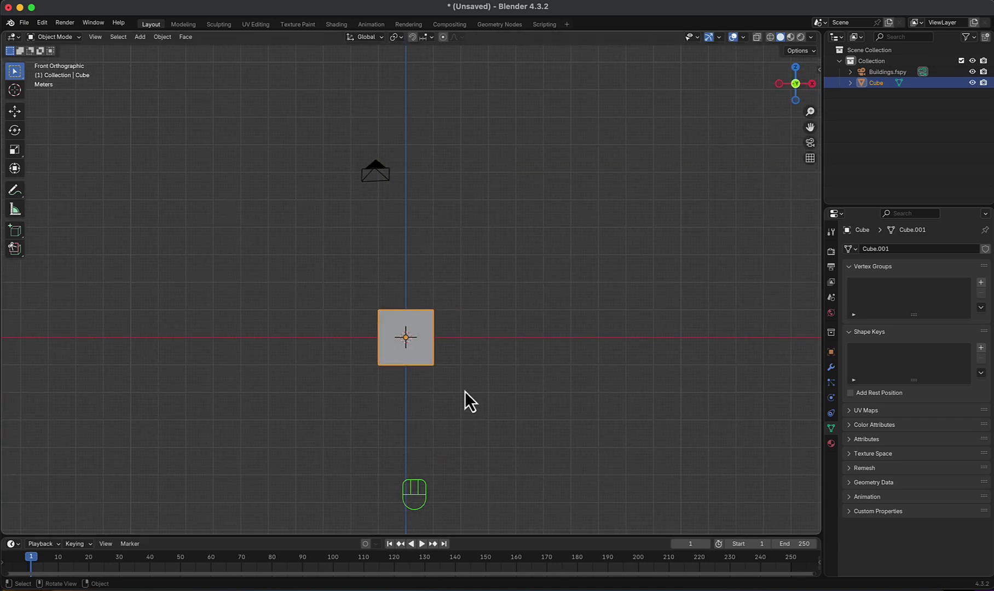
key(ctrl+Tab)
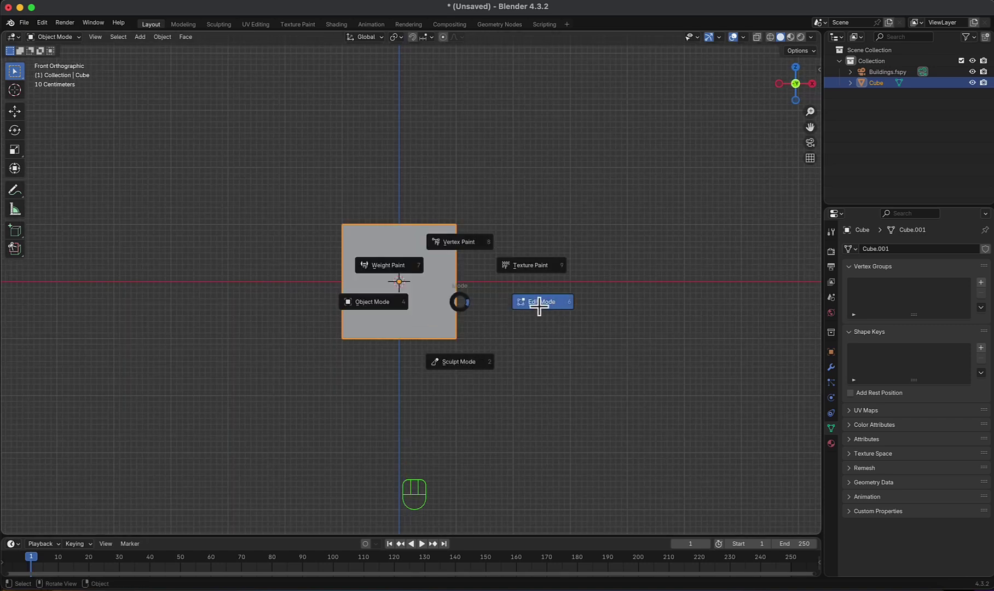
click(538, 304)
drag(504, 360, 289, 329)
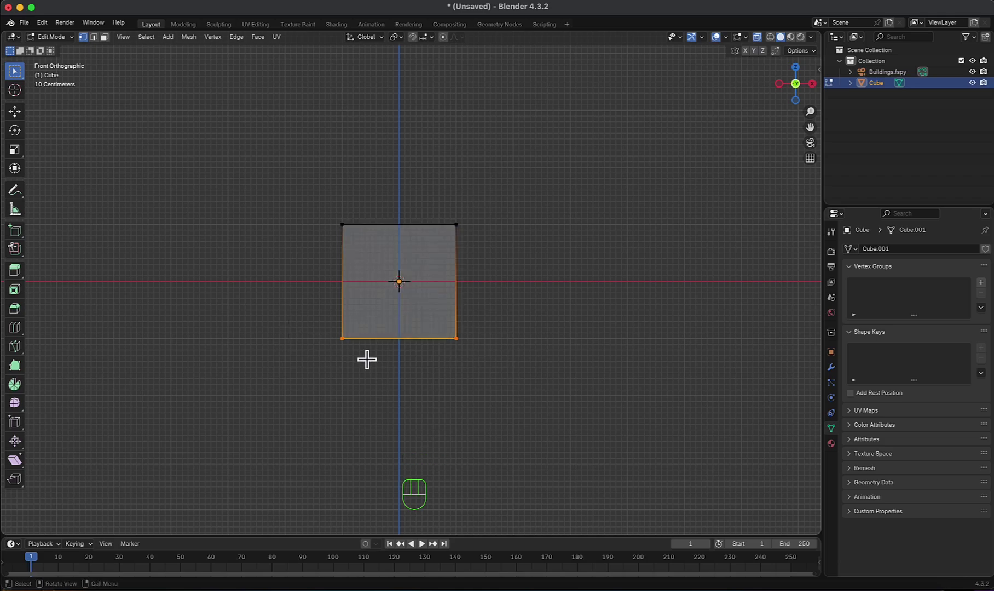
key(ctrl+alt+x)
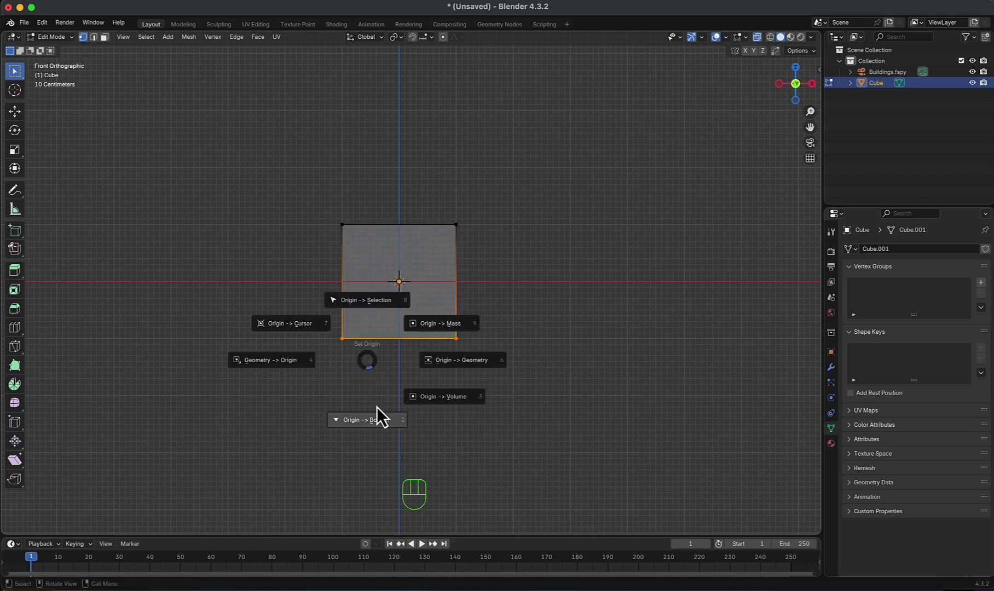
click(386, 304)
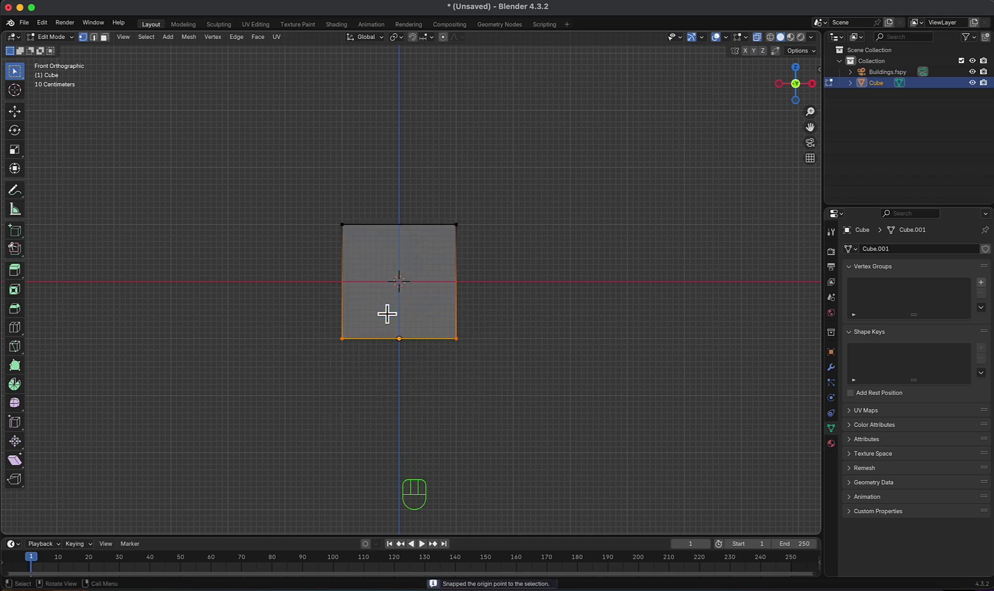
middle_drag(386, 313, 417, 368)
key(KP_1)
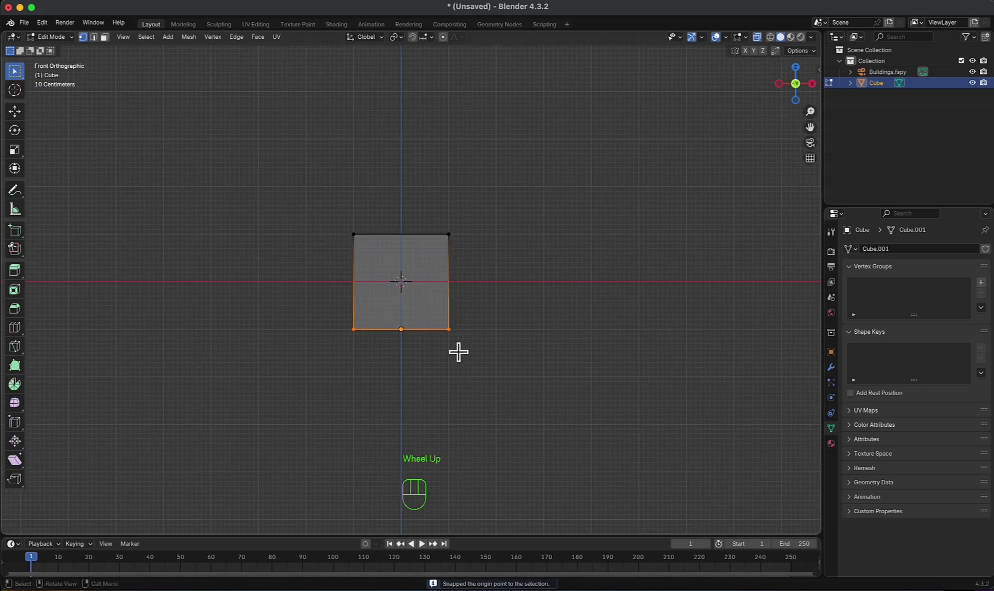
scroll(459, 352, up, 2)
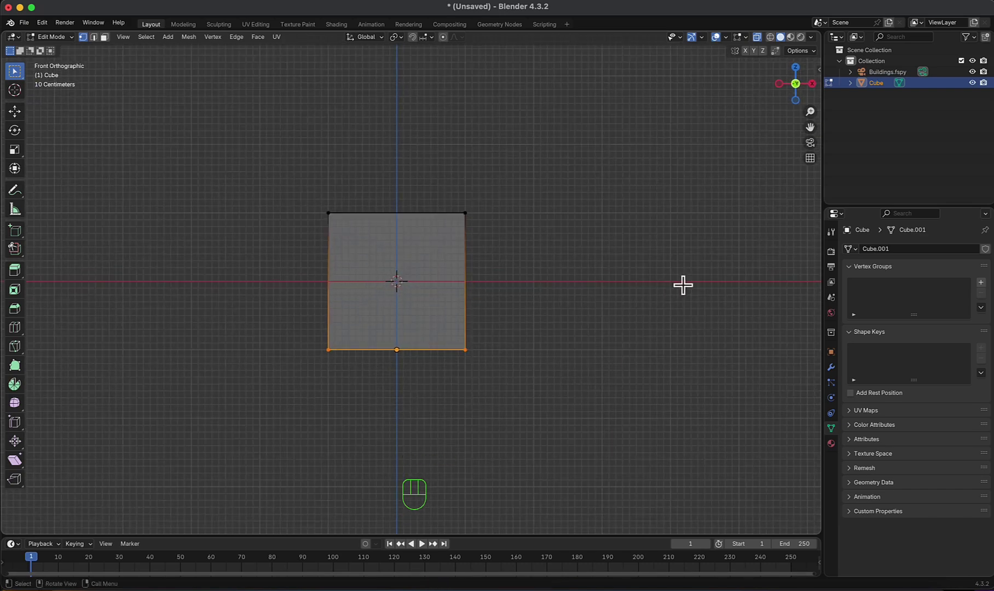
scroll(478, 327, down, 3)
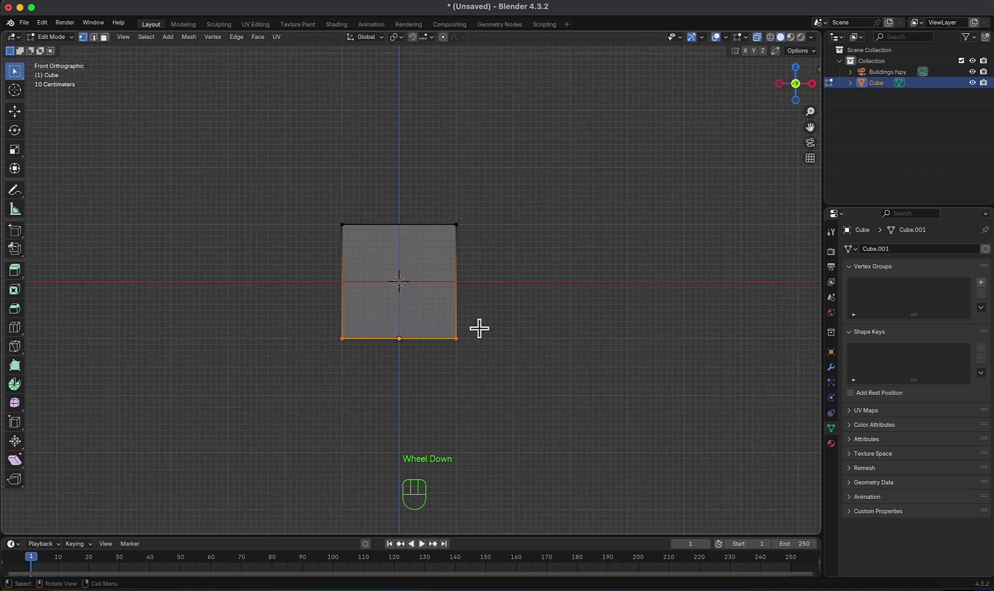
middle_drag(477, 327, 514, 407)
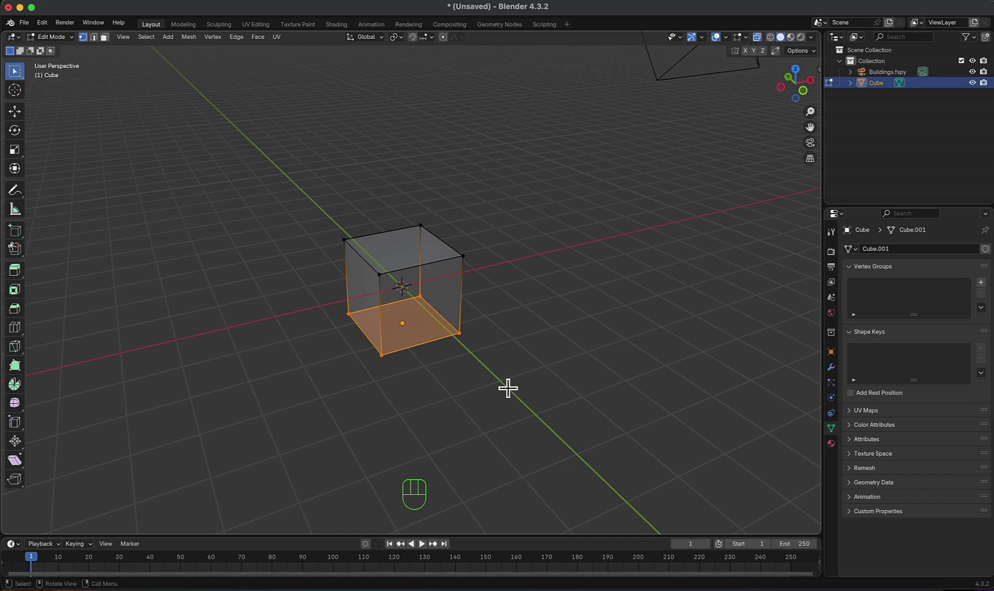
- In Object Mode through the camera, move the cube to the base of the large foreground building beneath the clouds and enlarge it uniformly
key(KP_0)
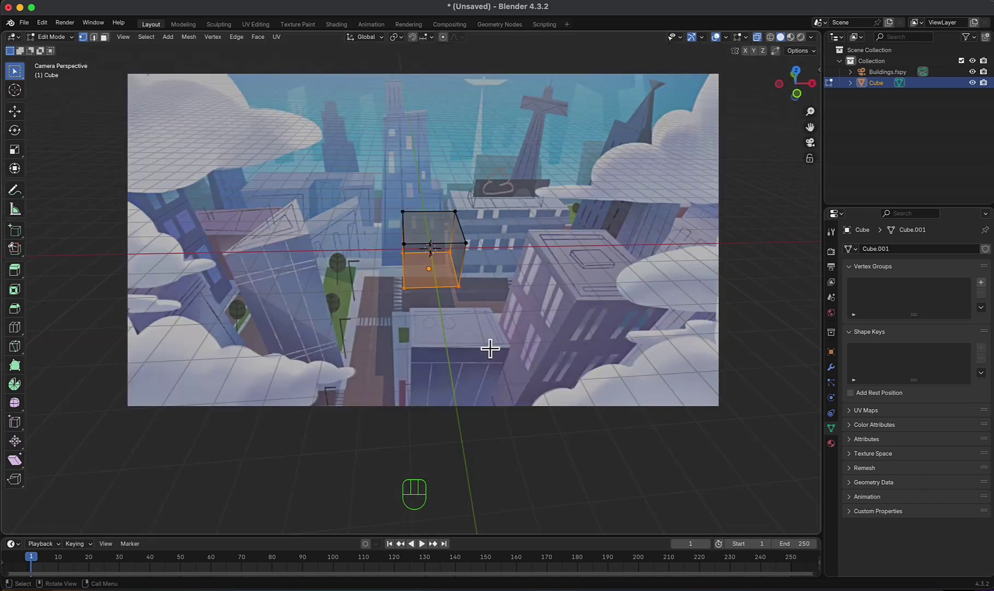
key(ctrl+Tab)
click(433, 354)
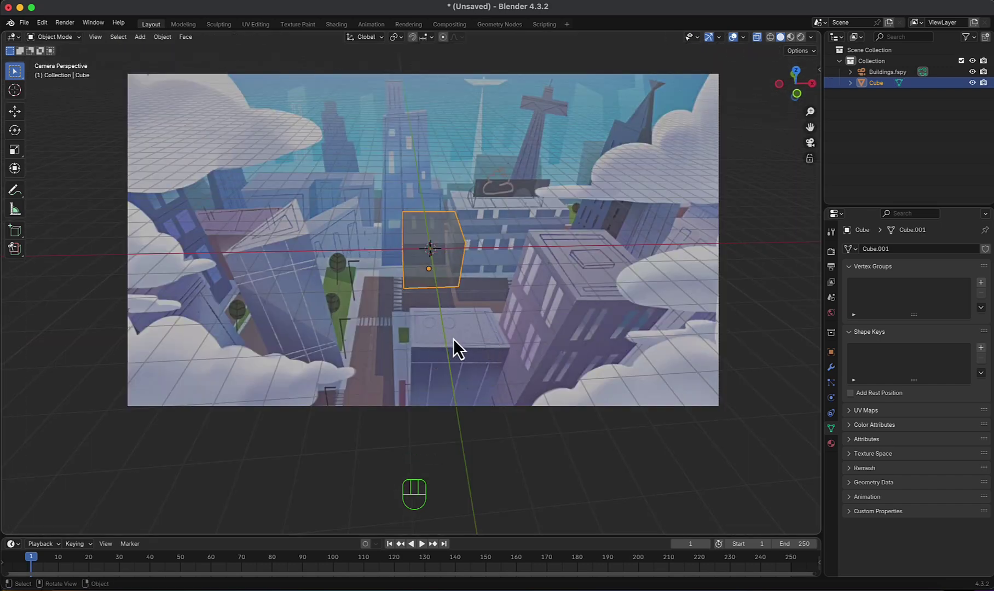
key(g)
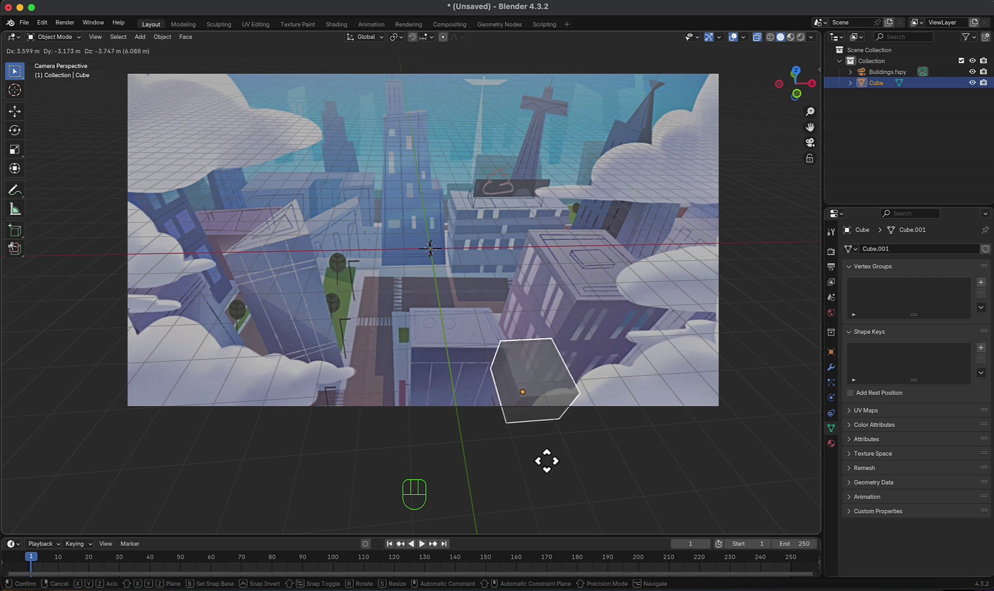
click(546, 461)
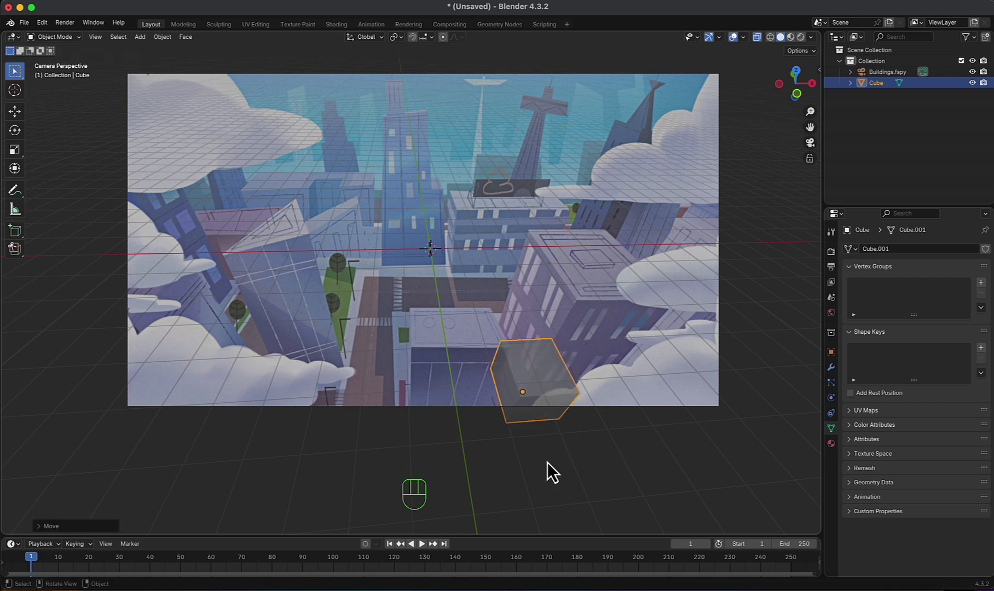
key(s)
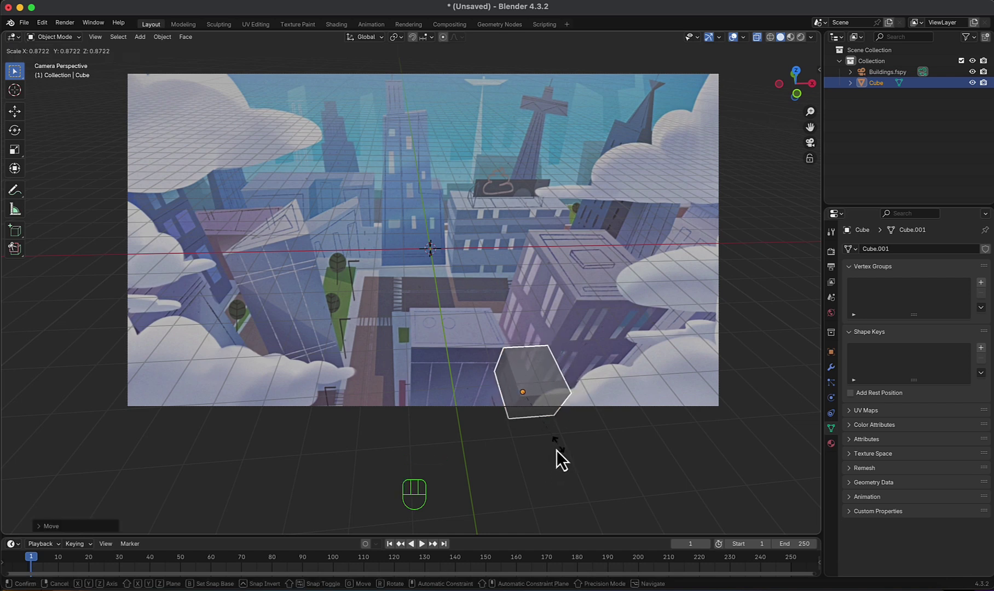
click(554, 475)
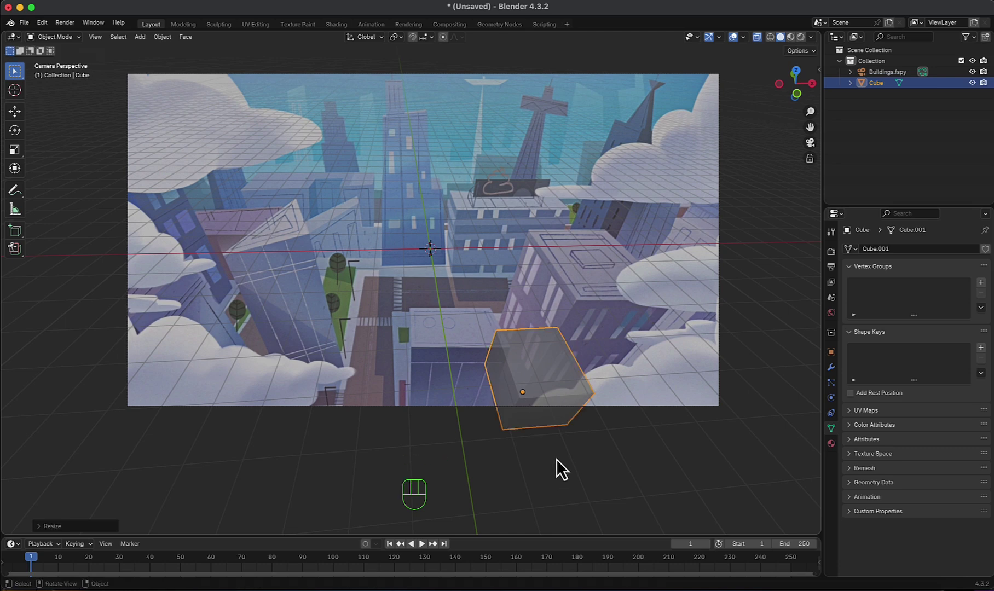
- Stretch the cube along global Z up to the illustrated building's roof
key(s)
key(z)
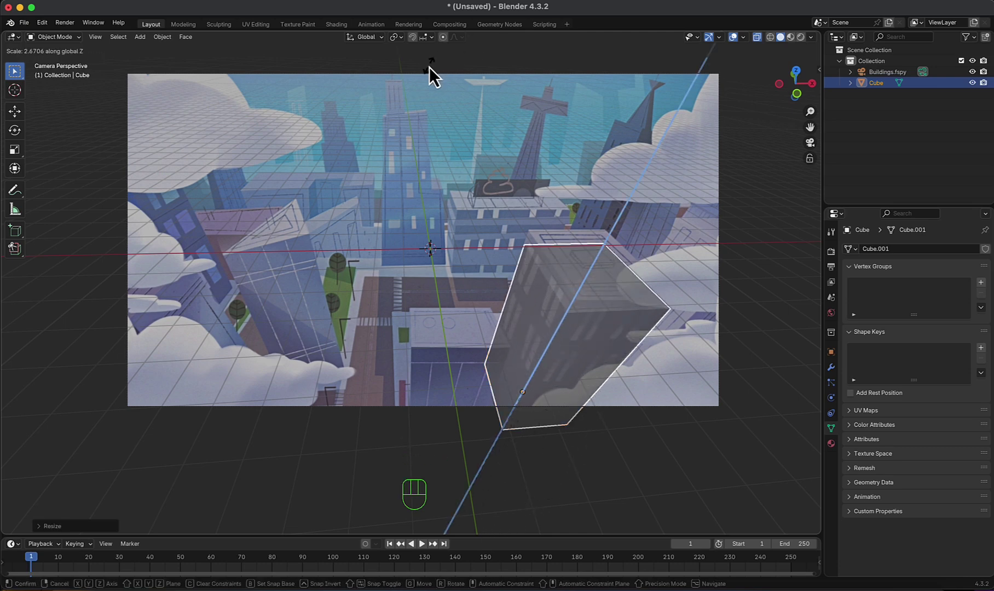
click(420, 77)
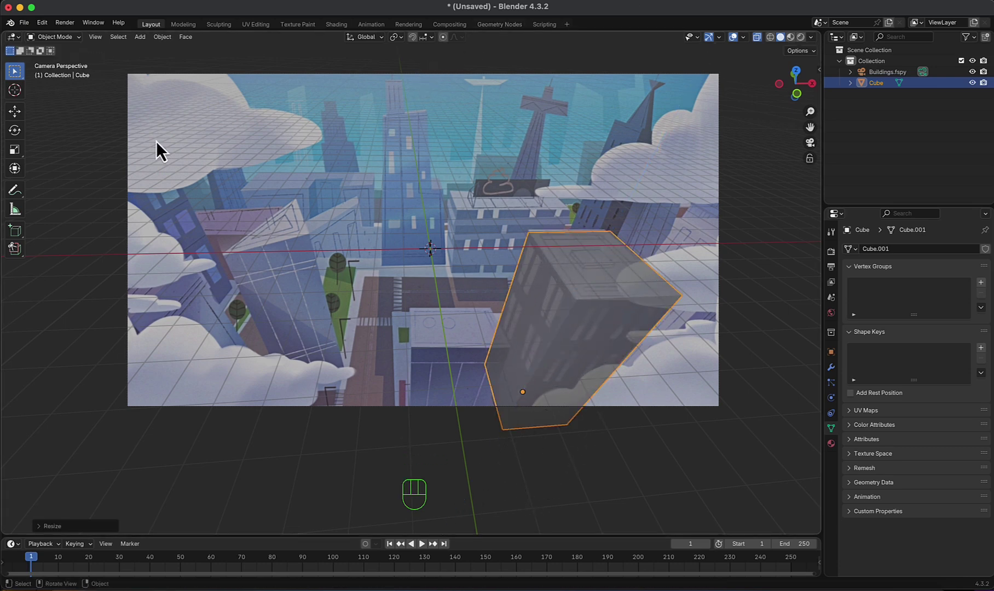
- Lower the cube along global Z below the image edge and scale it about 1.73 along Z to reach the roof
click(15, 111)
key(g)
key(z)
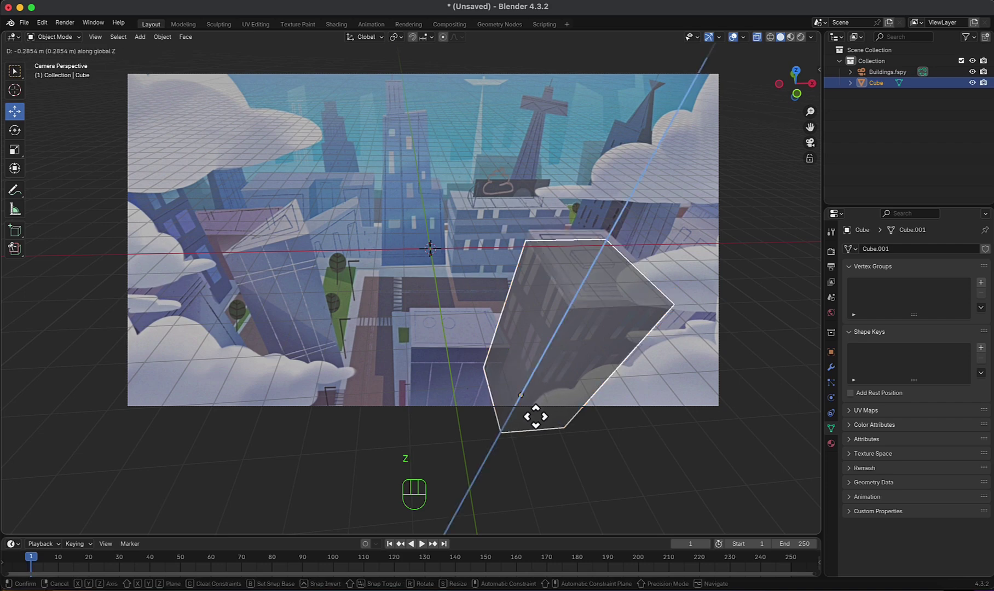
click(523, 446)
key(s)
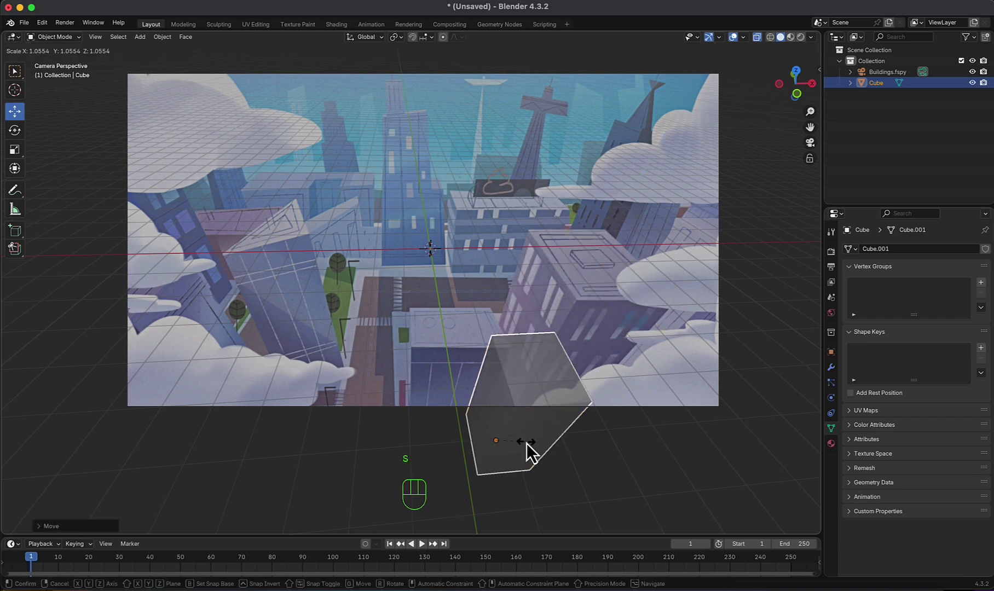
key(z)
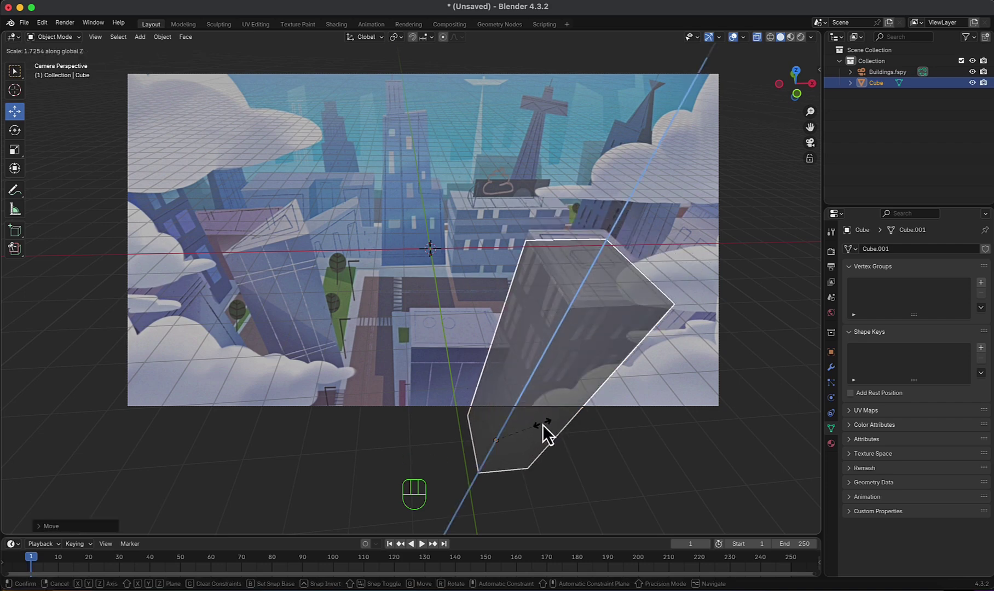
click(543, 424)
- Select the Buildings.fspy camera together with the cube and raise both along Z in front view until the cube's base nears the ground line
key(KP_1)
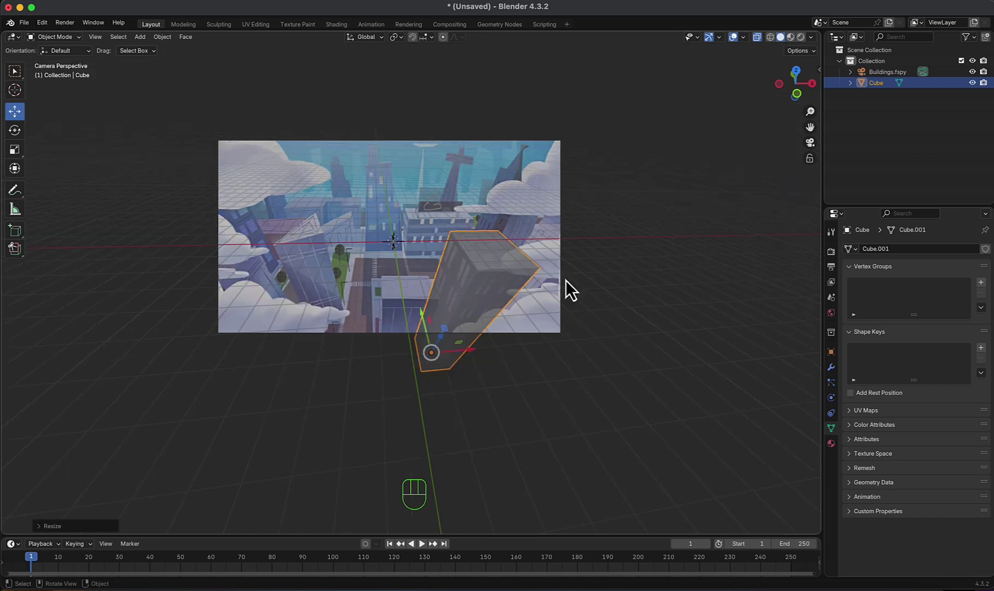
scroll(566, 280, down, 4)
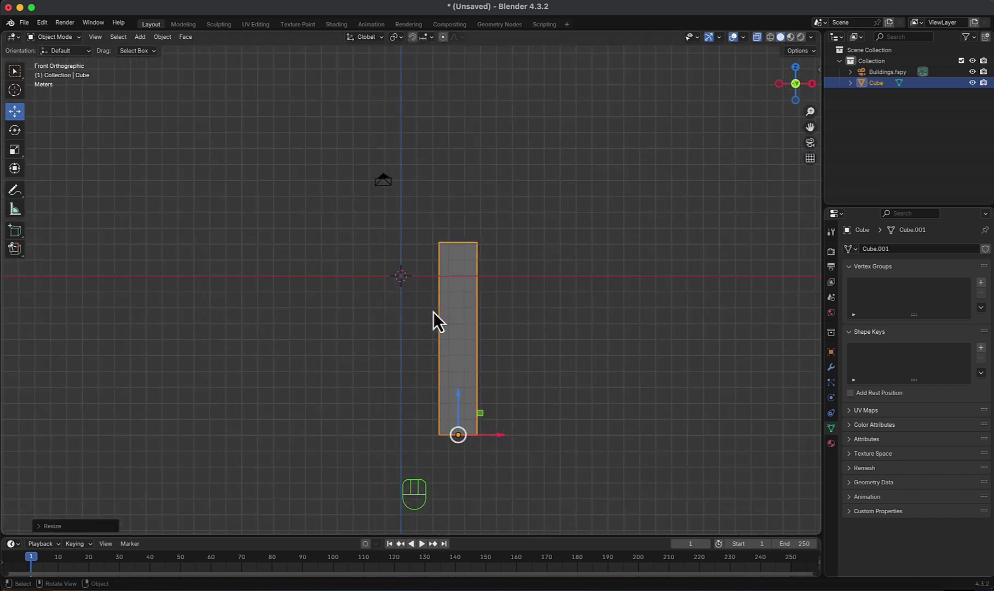
scroll(452, 298, down, 3)
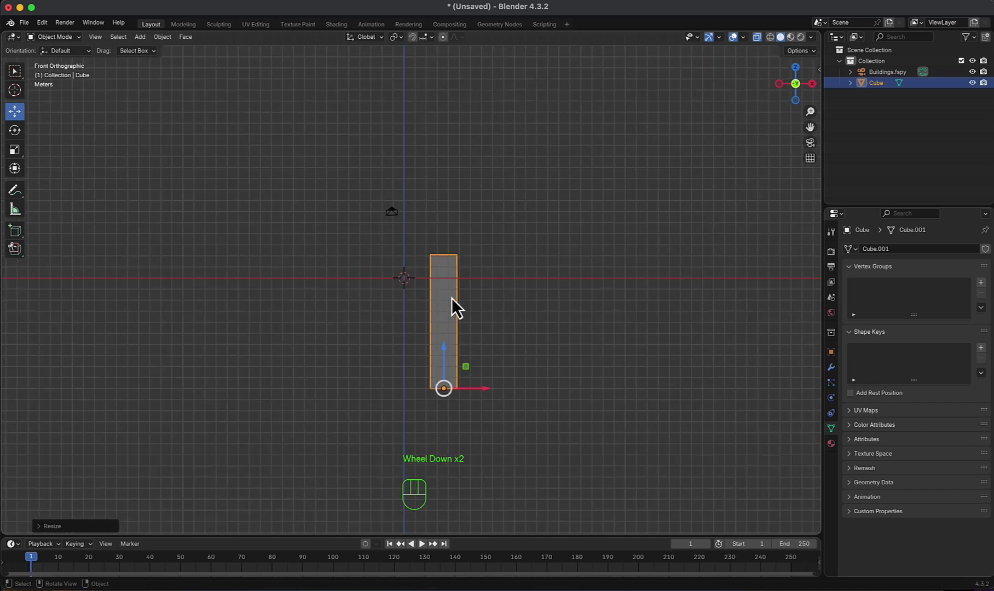
scroll(451, 299, up, 2)
scroll(451, 297, up, 1)
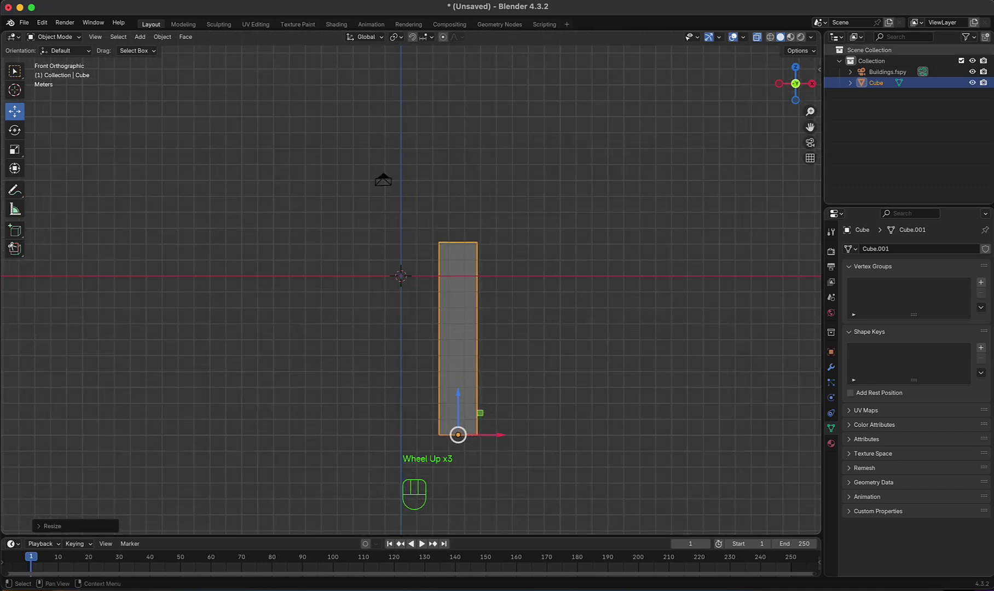
drag(872, 75, 873, 73)
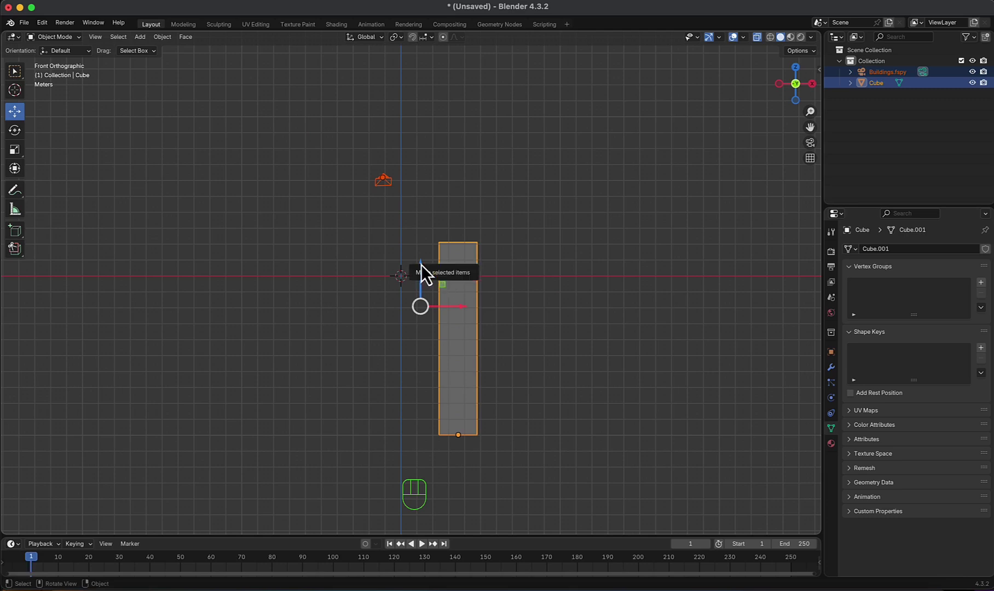
drag(421, 264, 433, 106)
- Raise the camera and cube about 0.58 m along global Z so the cube's base sits on the ground line, and return to camera view
scroll(522, 340, up, 3)
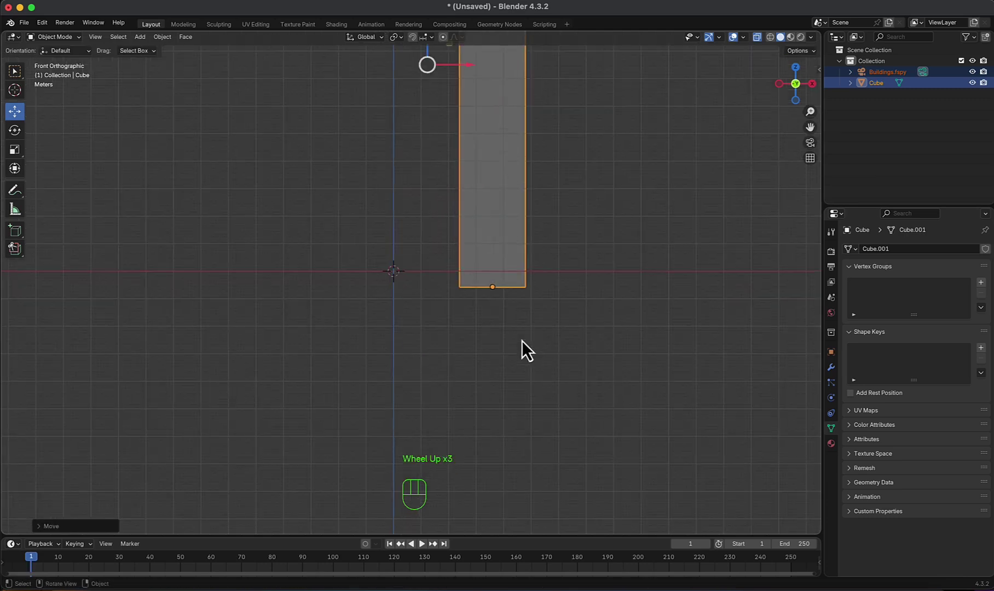
scroll(522, 341, up, 2)
shift+middle_drag(606, 312, 561, 378)
key(g)
key(z)
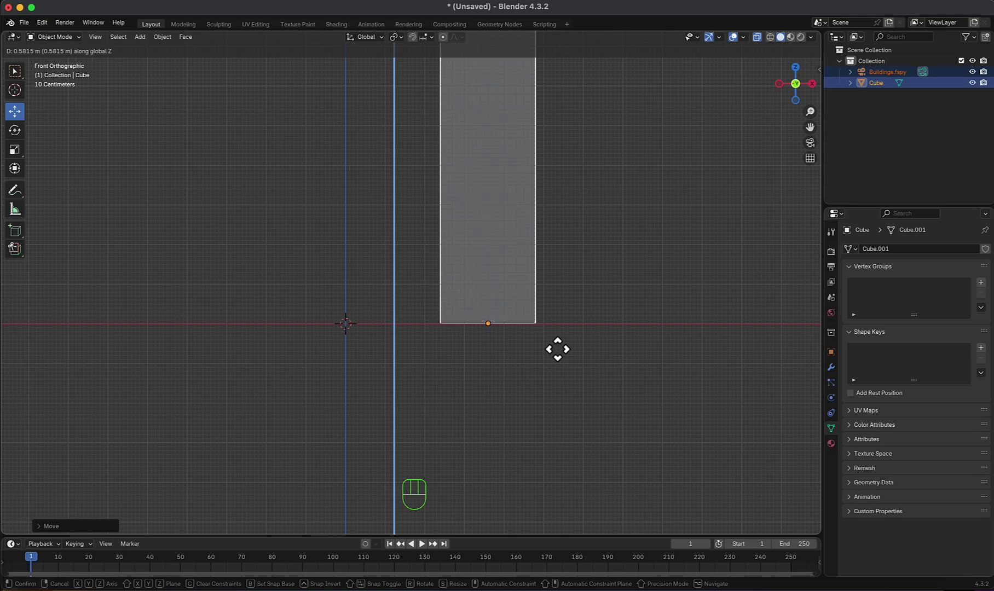
click(557, 349)
scroll(559, 350, down, 3)
key(KP_0)
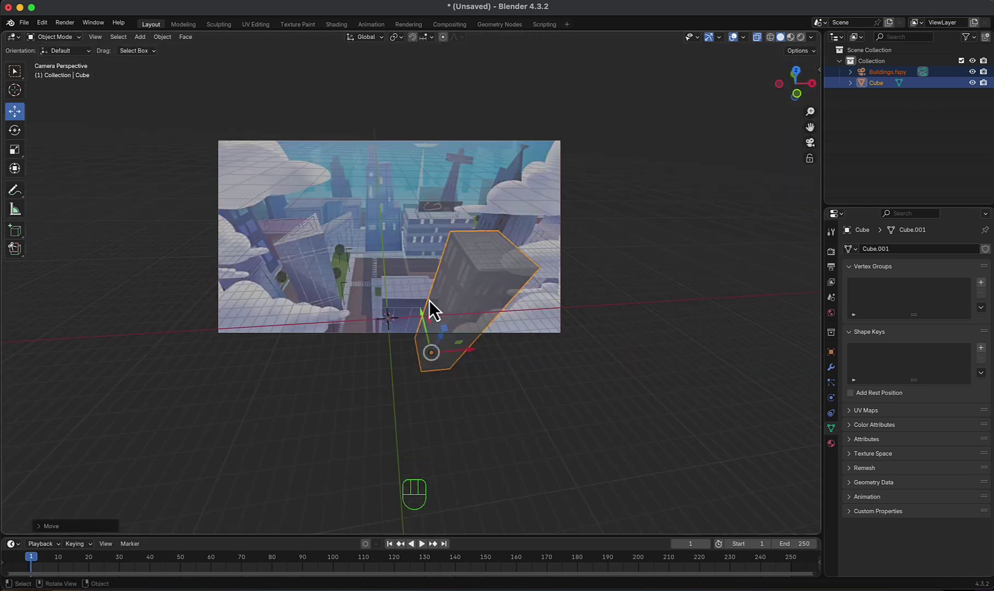
- Deselect everything and examine the raised cube and ground grid through the camera and from free angles
click(548, 367)
scroll(549, 367, up, 4)
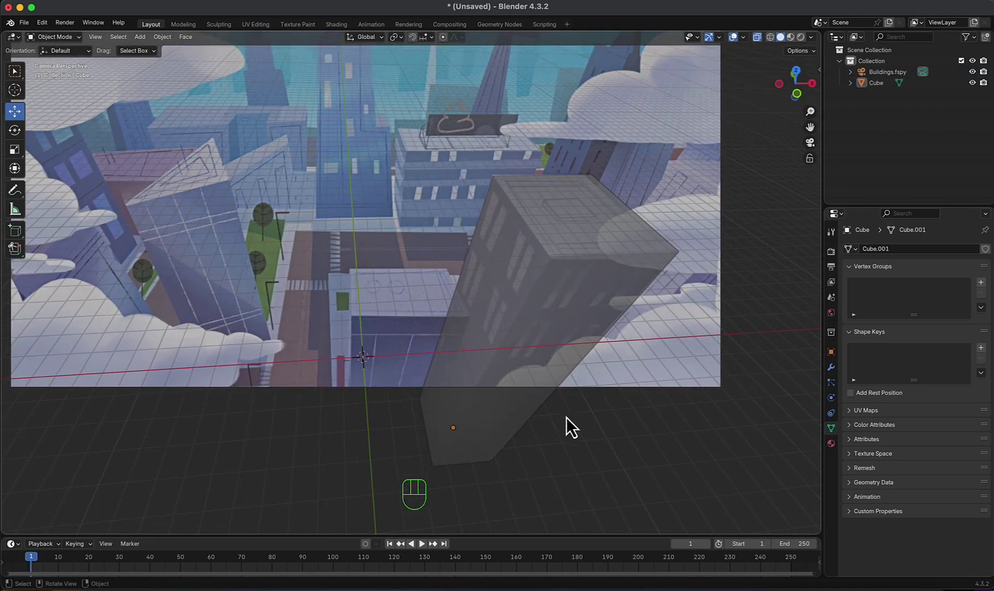
shift+middle_drag(567, 417, 548, 404)
scroll(540, 403, down, 5)
middle_drag(515, 400, 495, 346)
scroll(495, 351, down, 4)
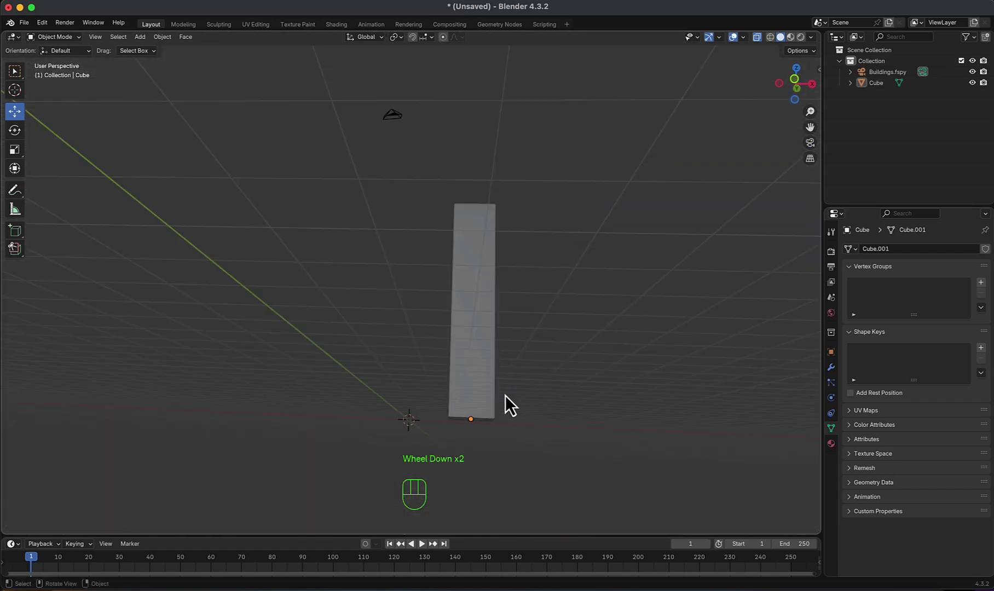
mouse_move(506, 395)
middle_down()
mouse_move(486, 446)
mouse_move(501, 449)
middle_up()
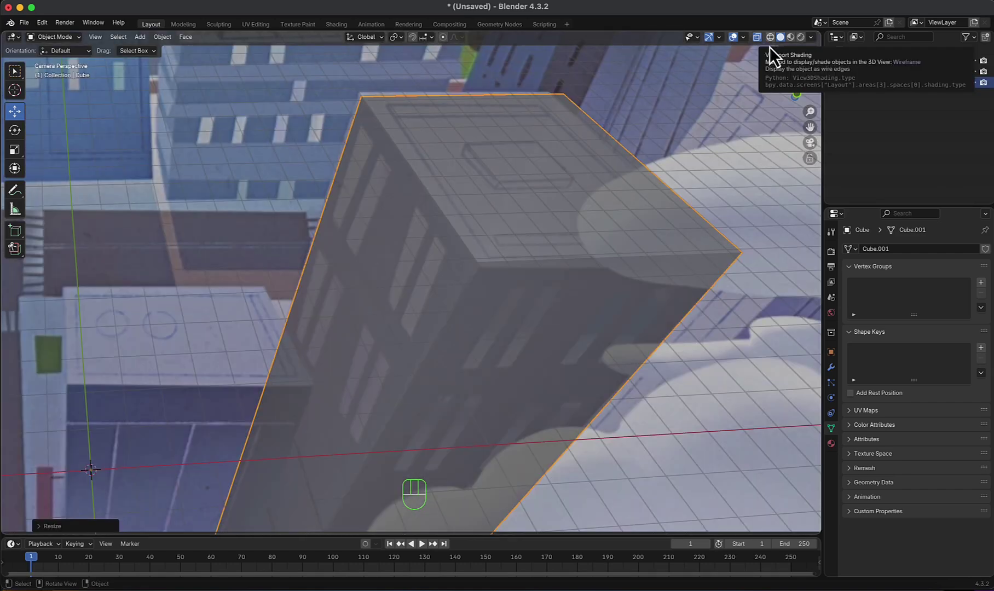
- Show the viewport in wireframe and scale the cube along global Y to match the roof's depth in the illustration
click(770, 40)
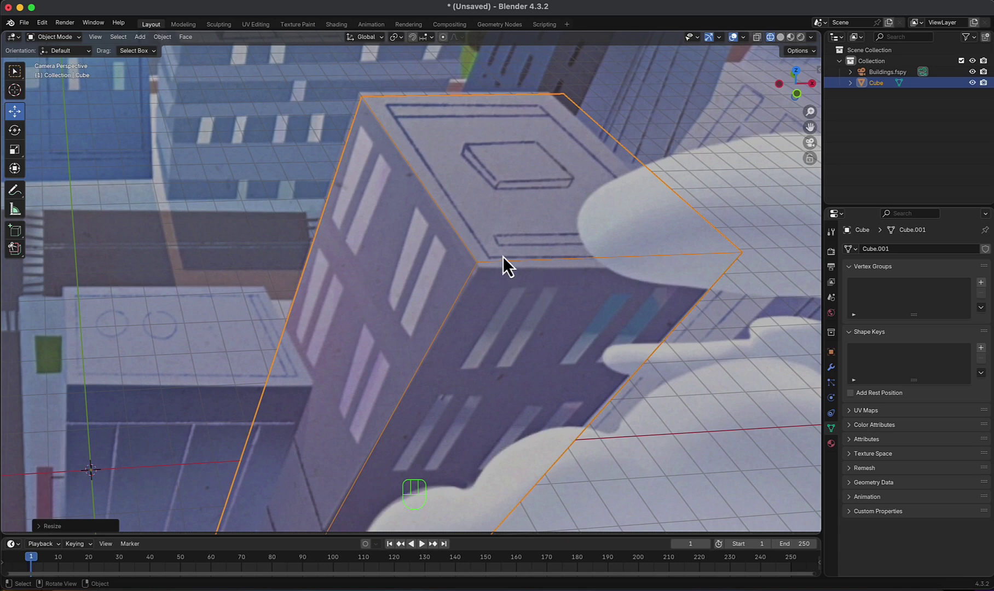
key(s)
key(y)
click(502, 240)
- Narrow the cube along global X and shift it along X to line up with the illustrated building's front corner
key(s)
key(x)
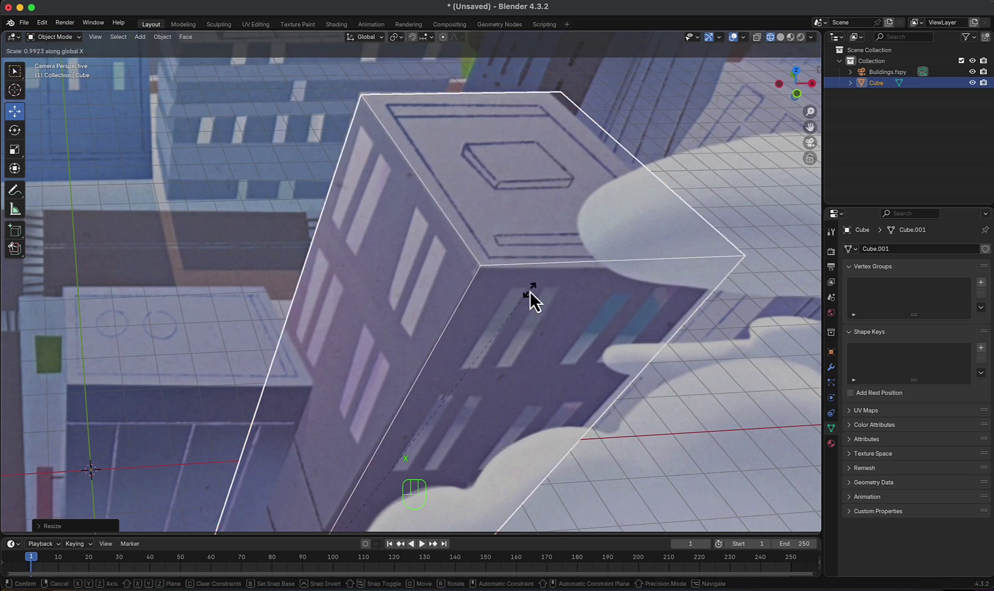
click(500, 295)
key(g)
key(x)
click(528, 331)
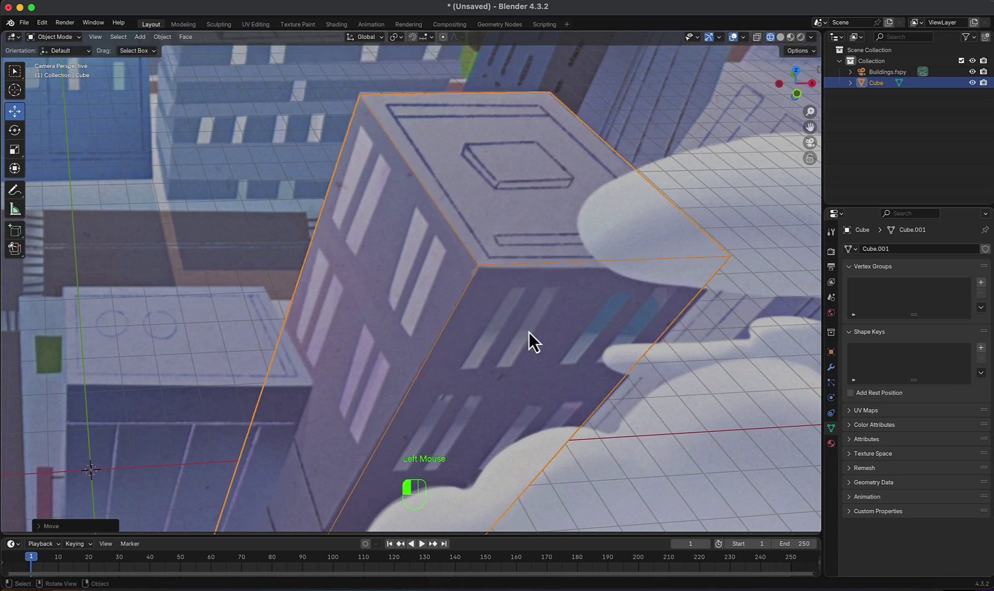
scroll(564, 296, down, 5)
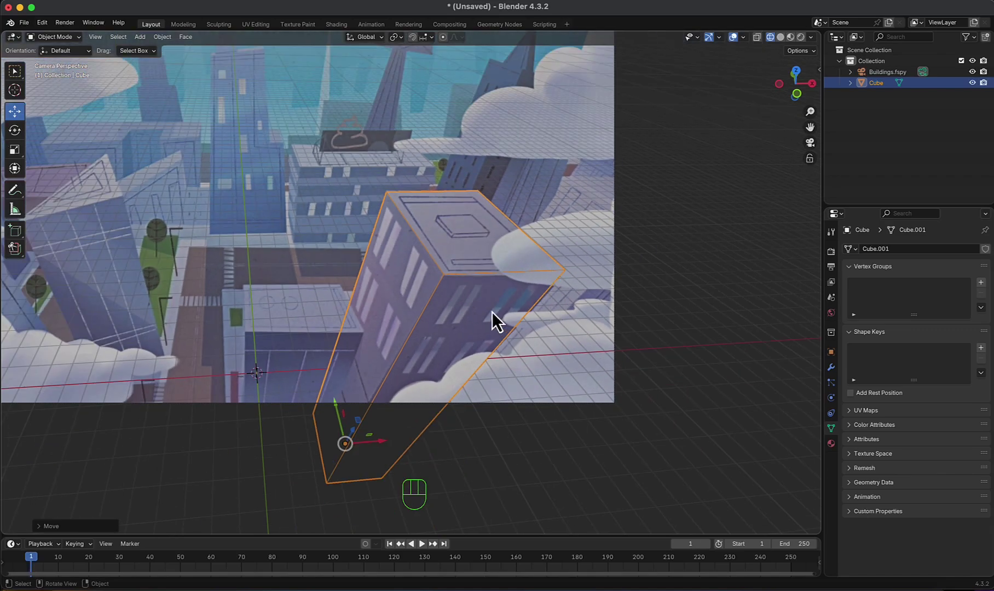
- Duplicate the fitted corner-building cube in place and shift the copy along global X over the low building beside it
shift+middle_drag(493, 311, 602, 311)
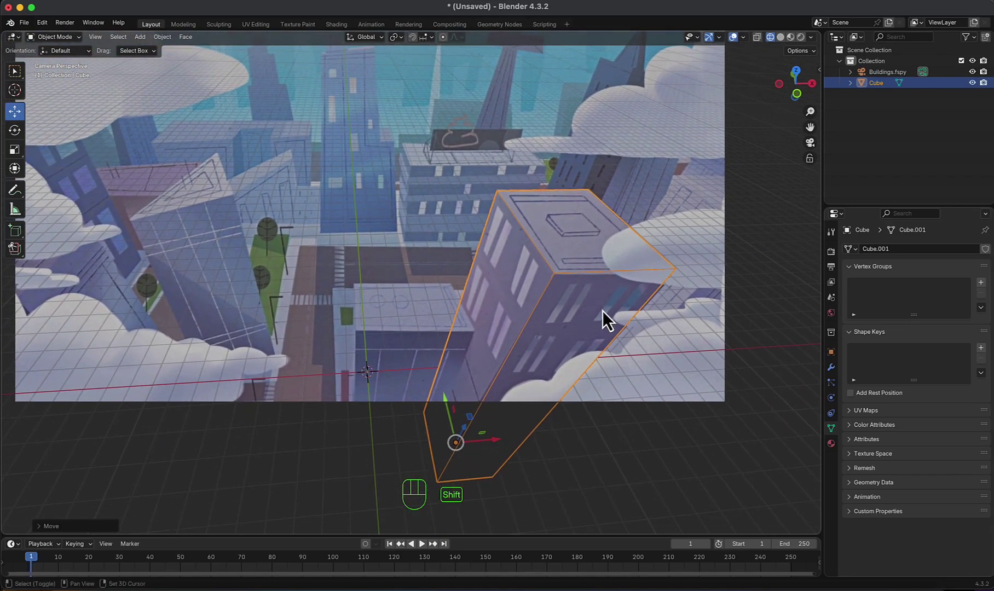
scroll(588, 309, up, 4)
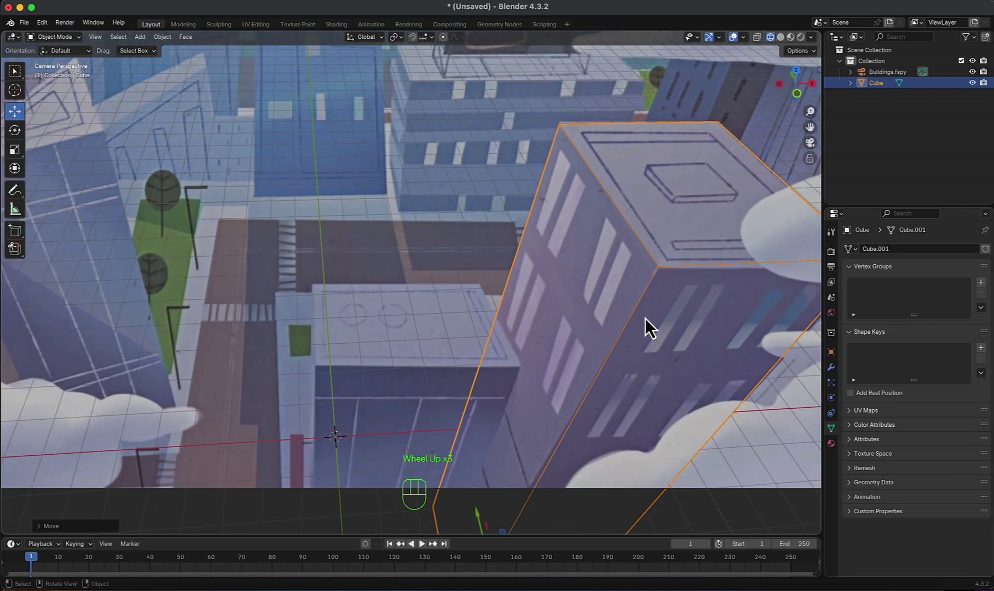
shift+middle_drag(645, 323, 586, 305)
scroll(550, 312, up, 2)
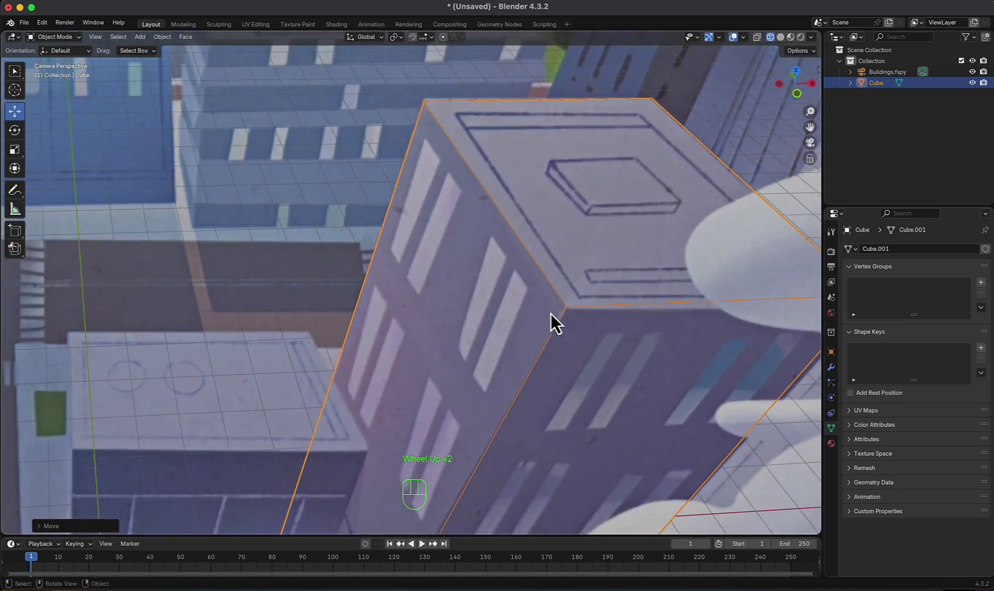
shift+middle_drag(631, 339, 545, 373)
scroll(526, 330, down, 6)
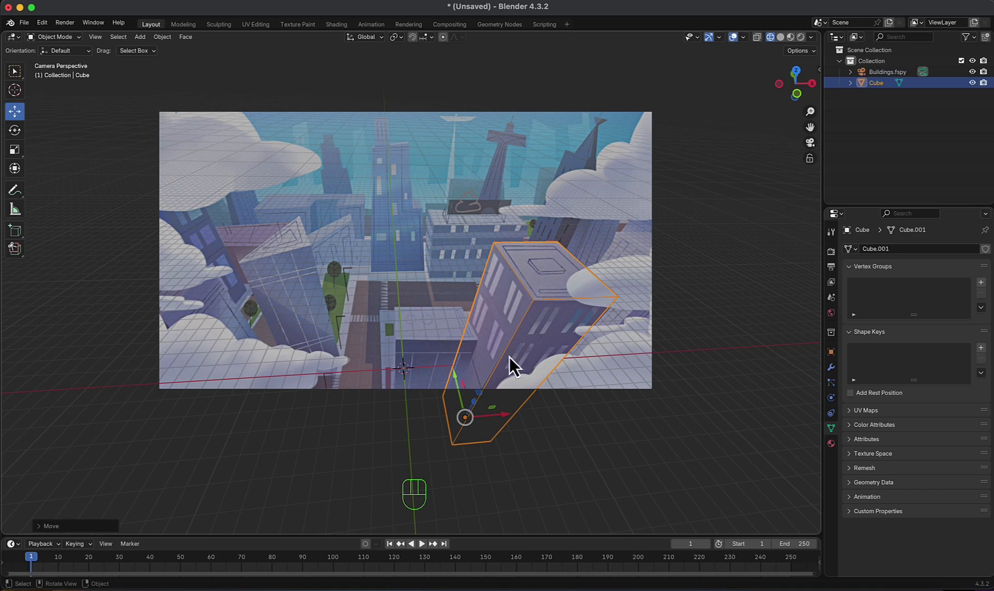
key(shift+d)
right_click(554, 325)
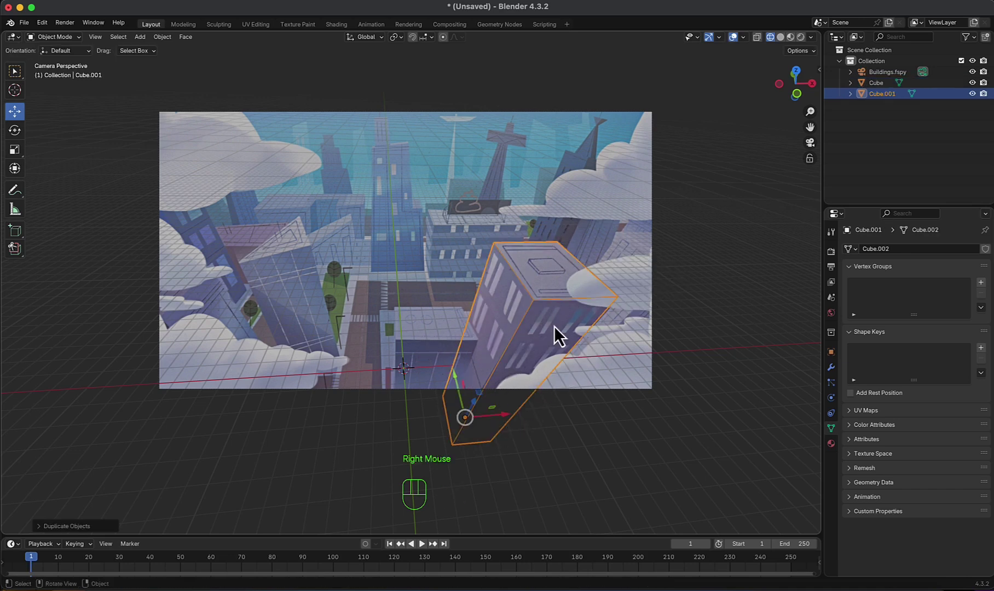
drag(507, 415, 454, 412)
scroll(456, 396, up, 3)
shift+middle_drag(465, 430, 460, 344)
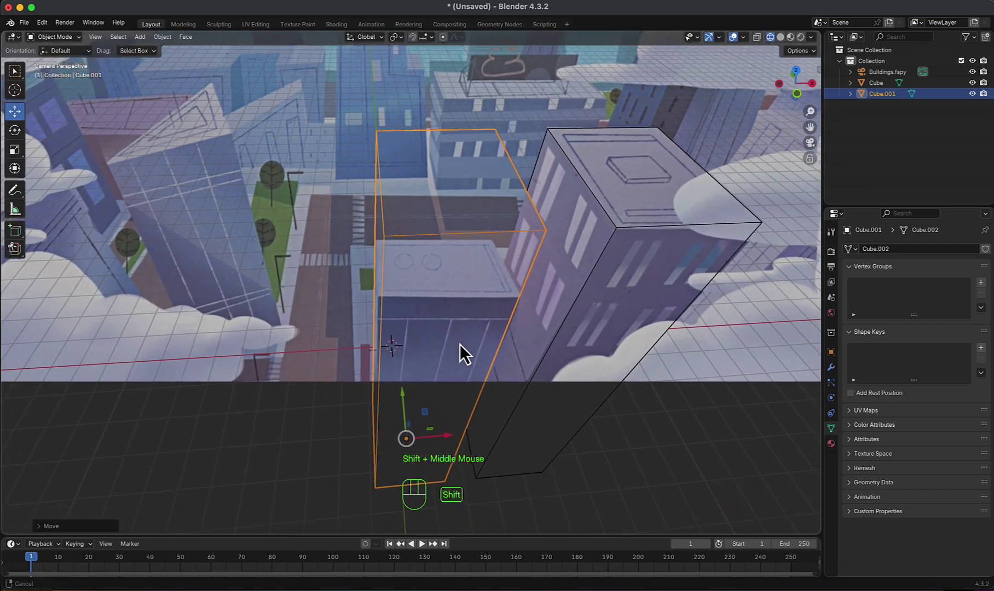
- Shorten the copy along global Z, then adjust its Y position and depth to fit the low building's roof
key(s)
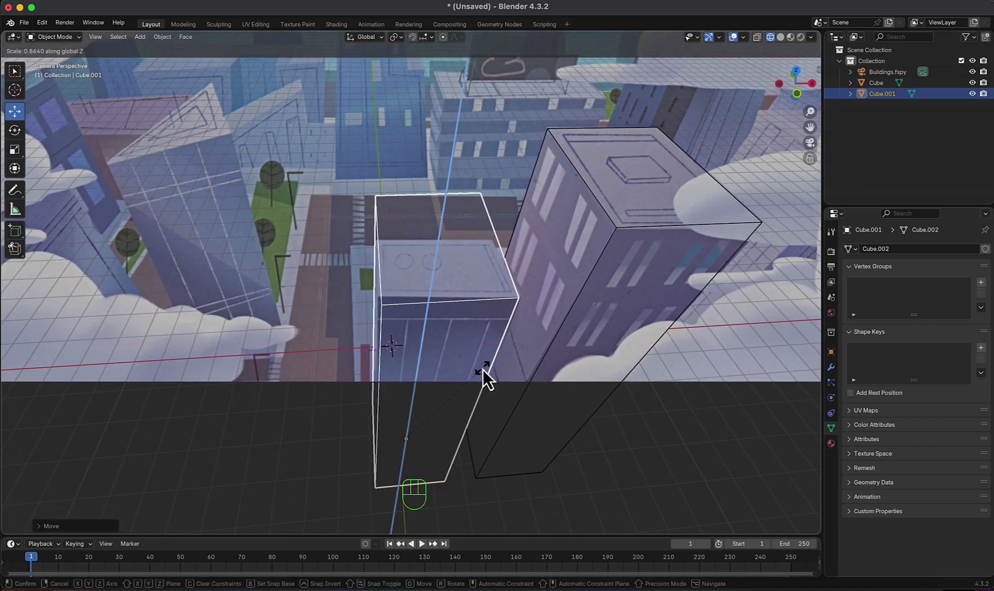
scroll(485, 369, up, 2)
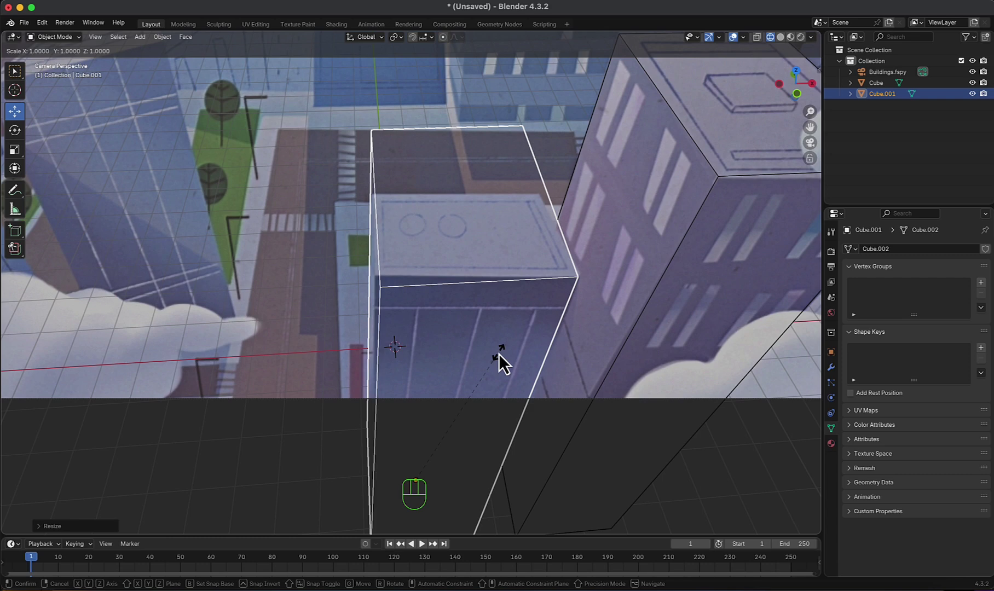
click(518, 470)
drag(412, 431, 416, 462)
key(s)
key(y)
click(482, 411)
- Duplicate the low building's cube and place the copy over the tower with the triangular roof drawing across the street
scroll(476, 456, up, 2)
scroll(477, 455, down, 3)
shift+middle_drag(517, 395, 501, 355)
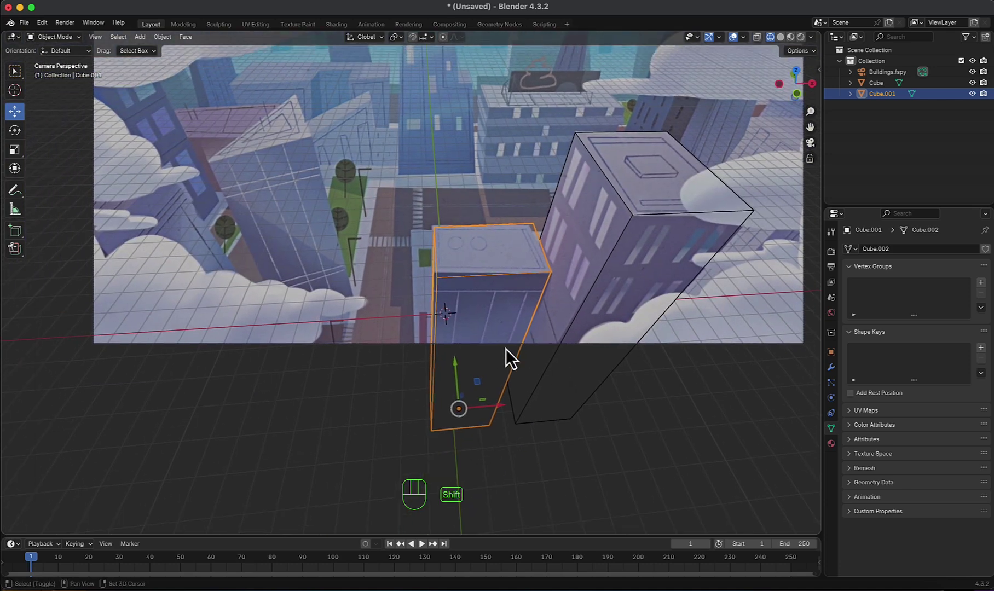
key(shift+d)
key(x)
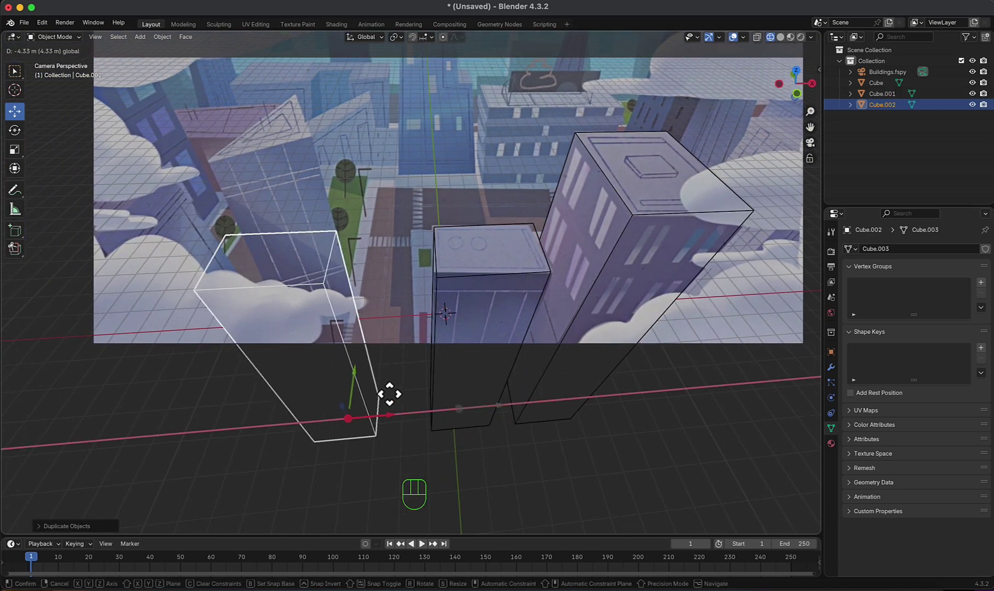
key(y)
key(x)
click(366, 308)
- Scale the tower's cube along global Z to match its height and stretch it about 2.2 times along global Y
scroll(270, 260, up, 4)
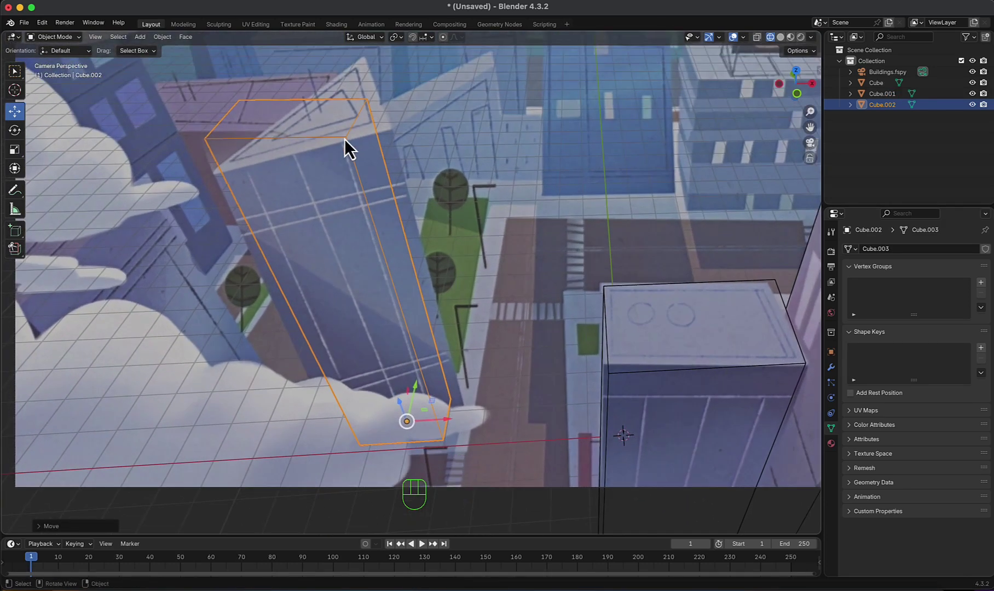
key(s)
key(z)
click(384, 218)
scroll(411, 286, down, 1)
key(s)
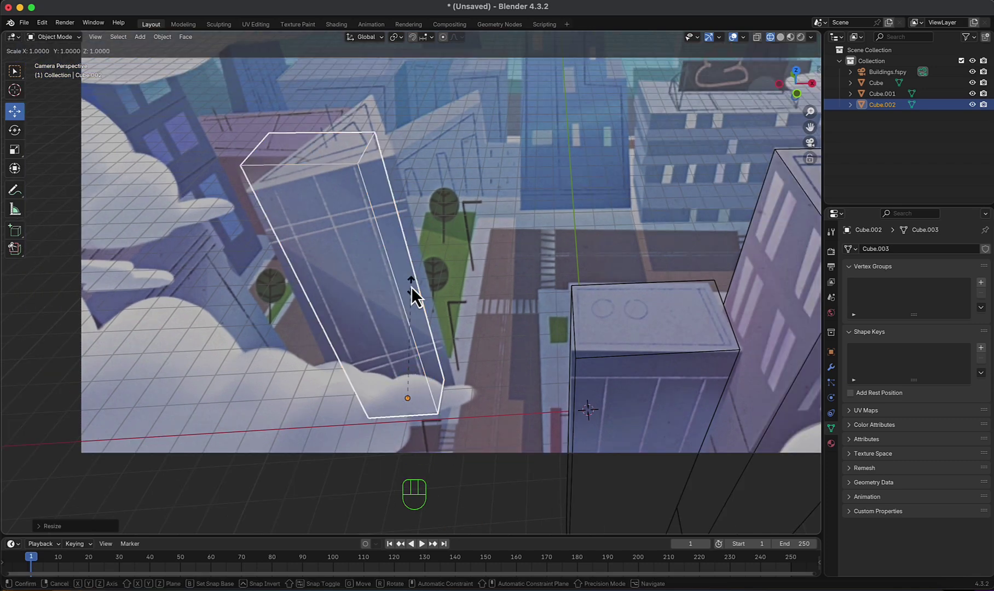
key(y)
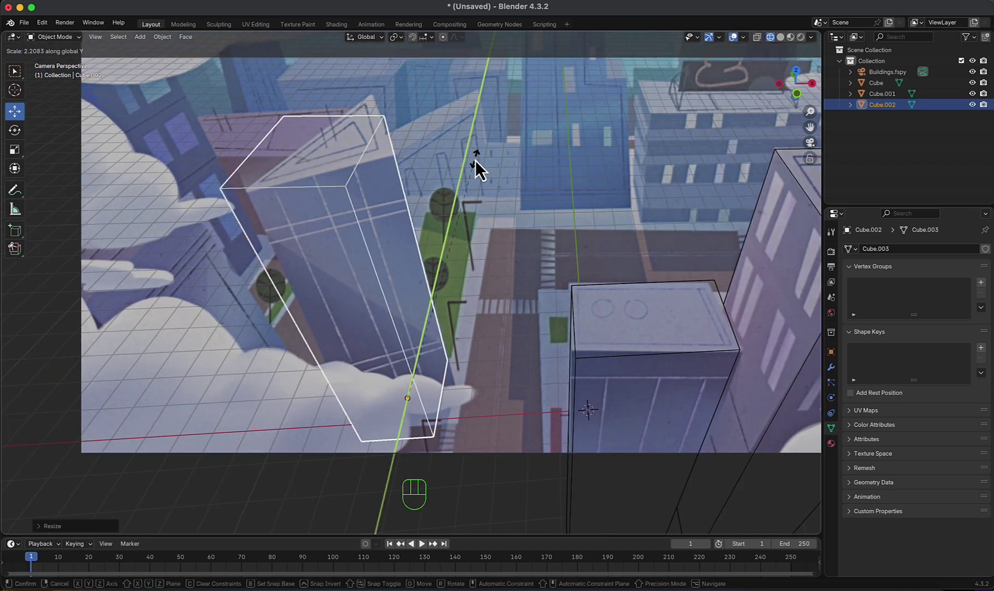
click(476, 160)
- Rotate the tower's cube about Z to follow the angled roof, then shift and scale it to fit the outline
click(15, 130)
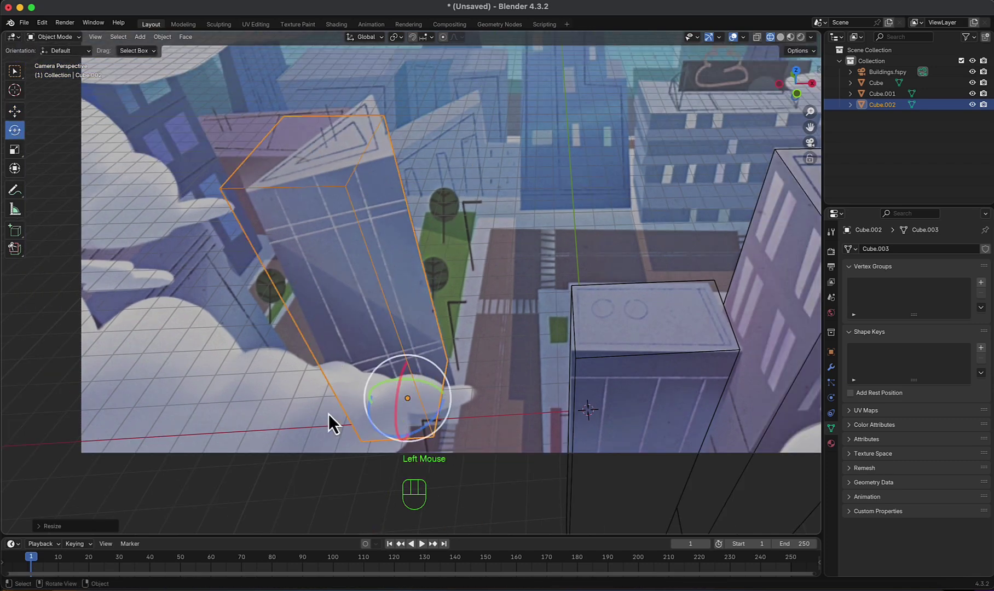
drag(421, 431, 439, 402)
key(shift+space)
key(g)
key(s)
key(x)
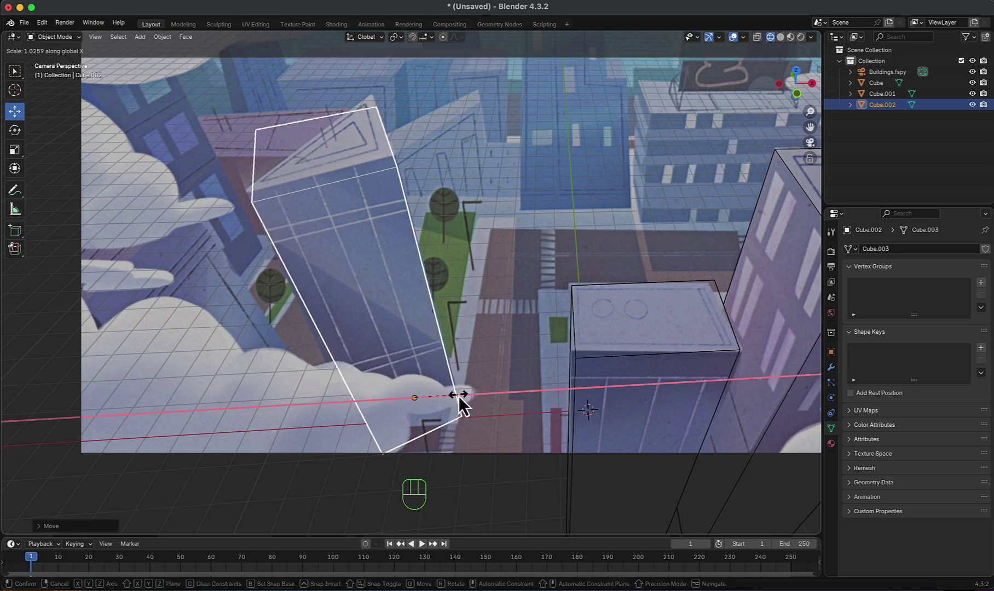
key(z)
click(460, 400)
- Duplicate the tall corner building's cube and move the copy back along global Y toward the building with the billboard
scroll(553, 302, down, 3)
click(558, 300)
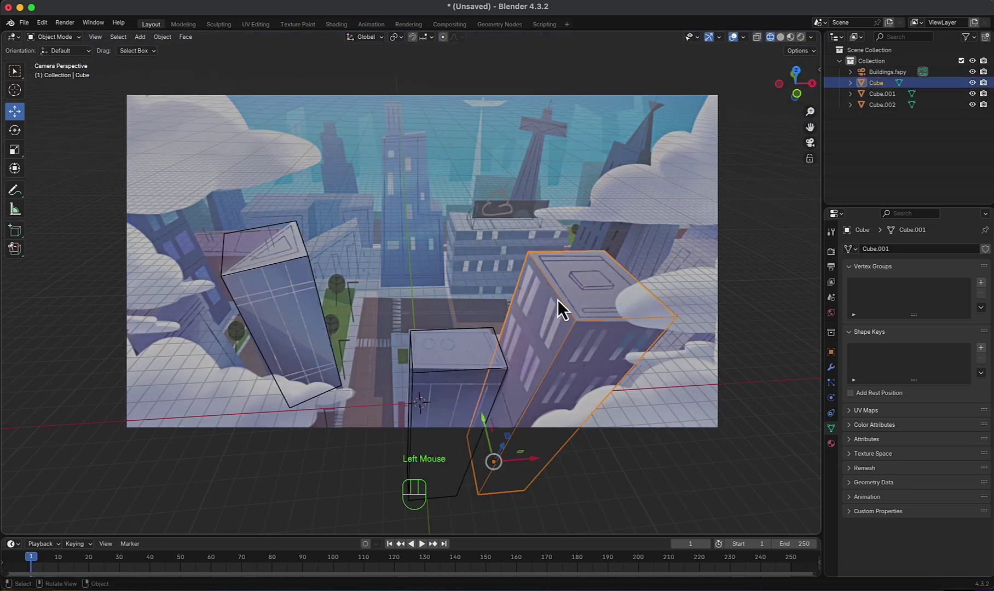
key(shift+d)
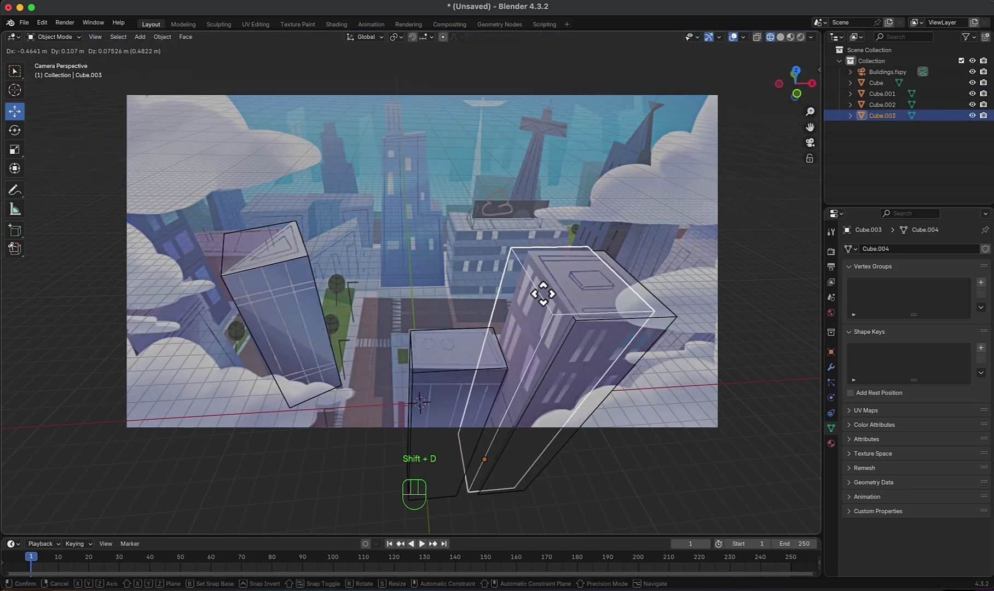
key(y)
click(459, 255)
- Scale the copy along global Z and X and adjust it along Y to match the billboard building's outline
scroll(515, 307, up, 3)
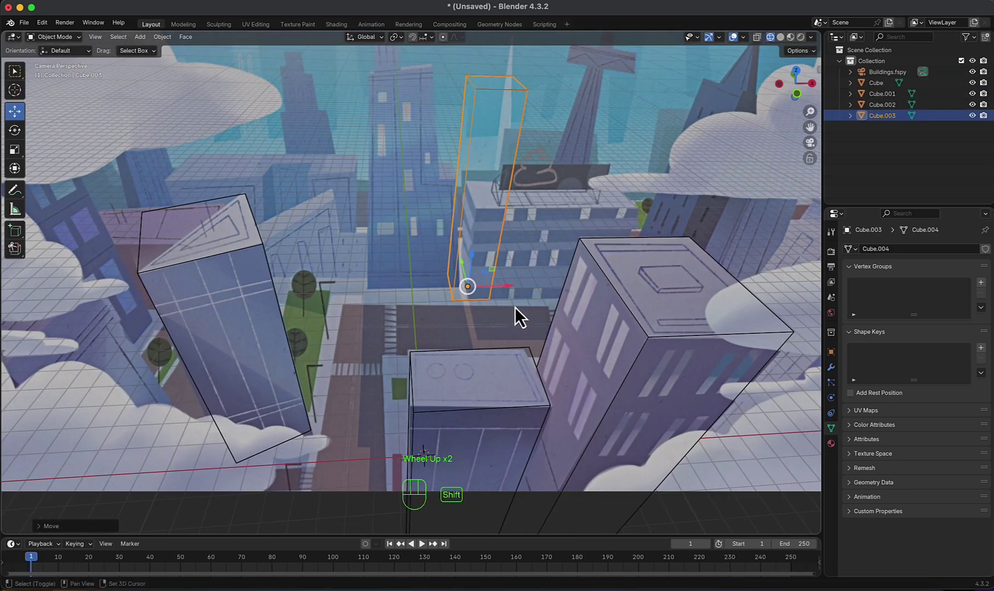
key(s)
key(x)
key(z)
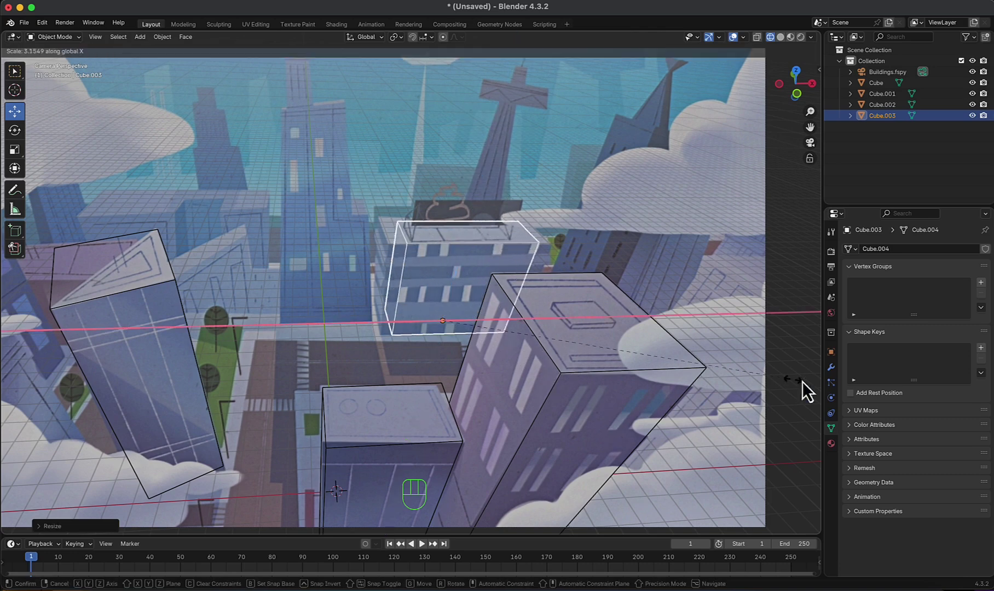
click(482, 319)
key(g)
key(y)
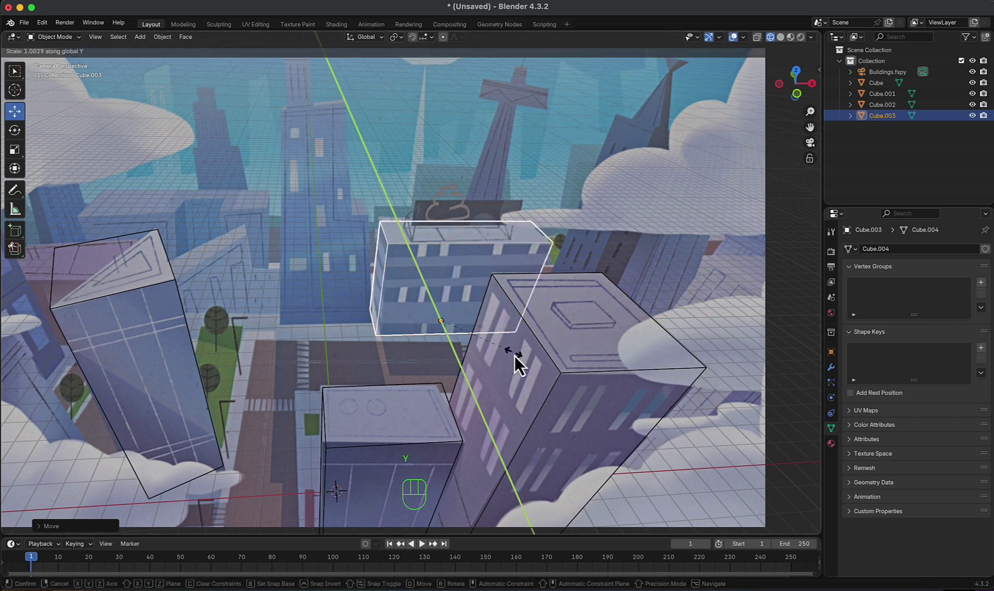
click(478, 315)
- Duplicate the billboard building's cube, move the copy along global X onto the blue skyscraper, and narrow it to about 0.67 along X
scroll(490, 375, down, 2)
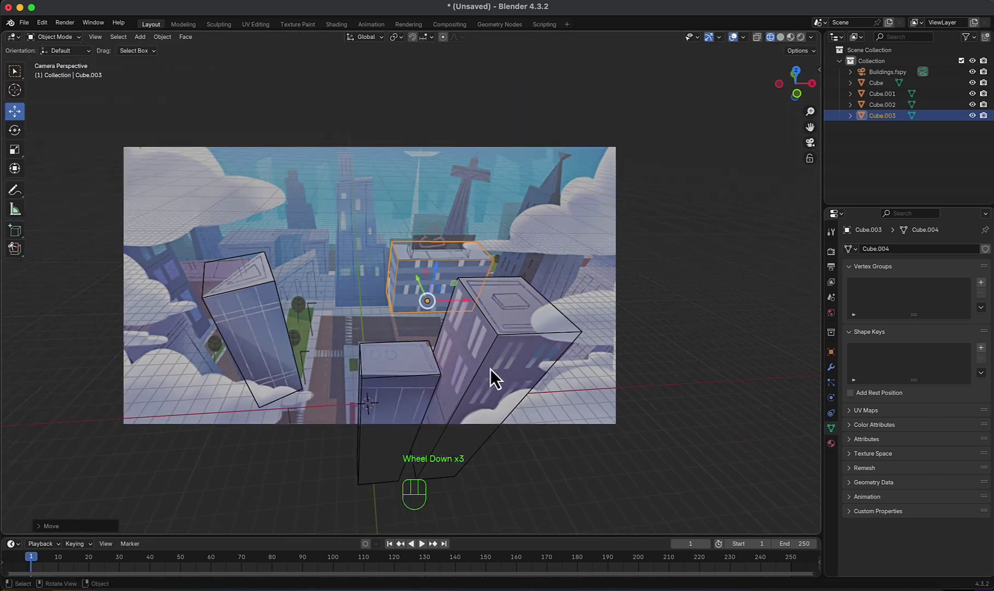
middle_drag(491, 375, 493, 358)
scroll(434, 385, down, 2)
mouse_move(433, 386)
middle_down()
mouse_move(577, 376)
mouse_move(439, 395)
middle_up()
key(KP_0)
scroll(441, 383, up, 4)
key(shift+d)
key(x)
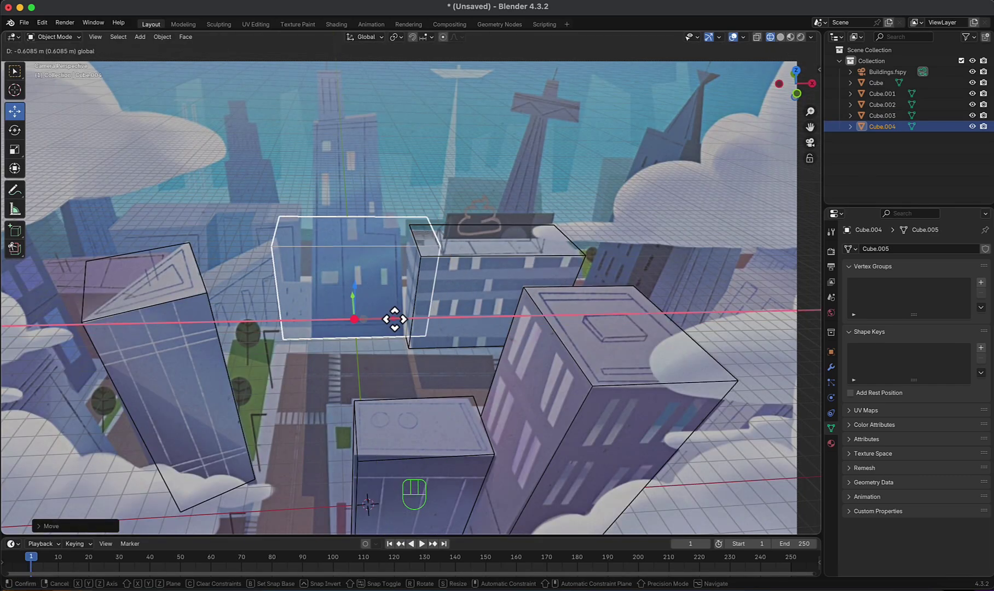
key(s)
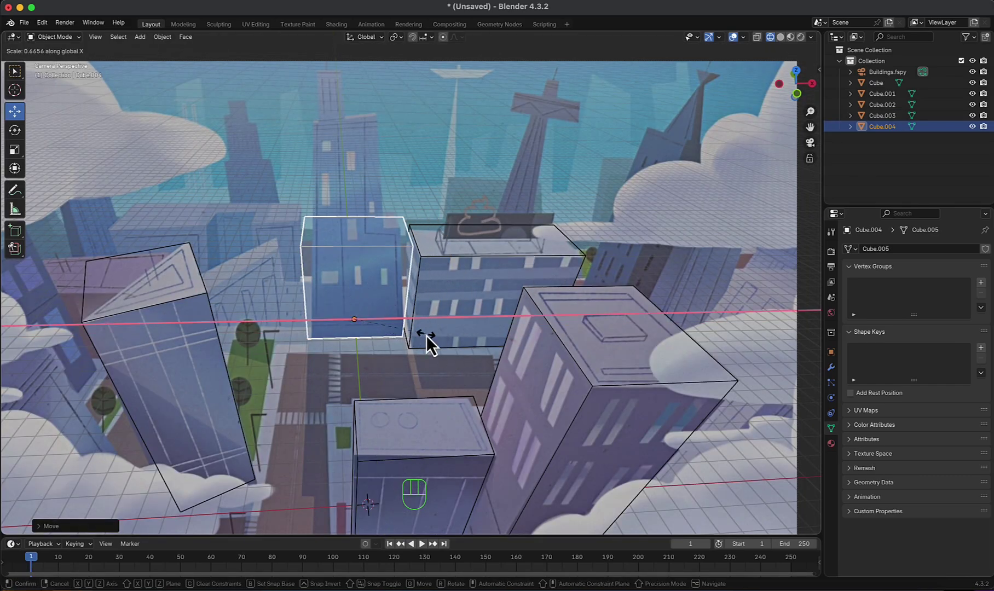
click(428, 339)
- Scale the skyscraper's cube about 1.96 times along global Z to reach the tower's height
scroll(411, 392, up, 3)
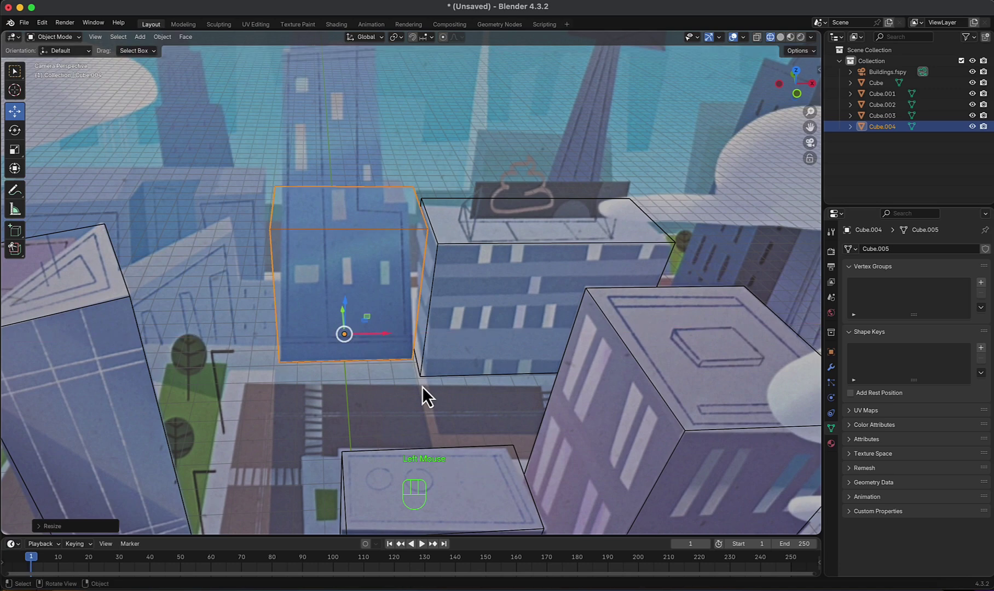
scroll(422, 384, down, 4)
shift+middle_drag(418, 282, 409, 313)
key(s)
key(z)
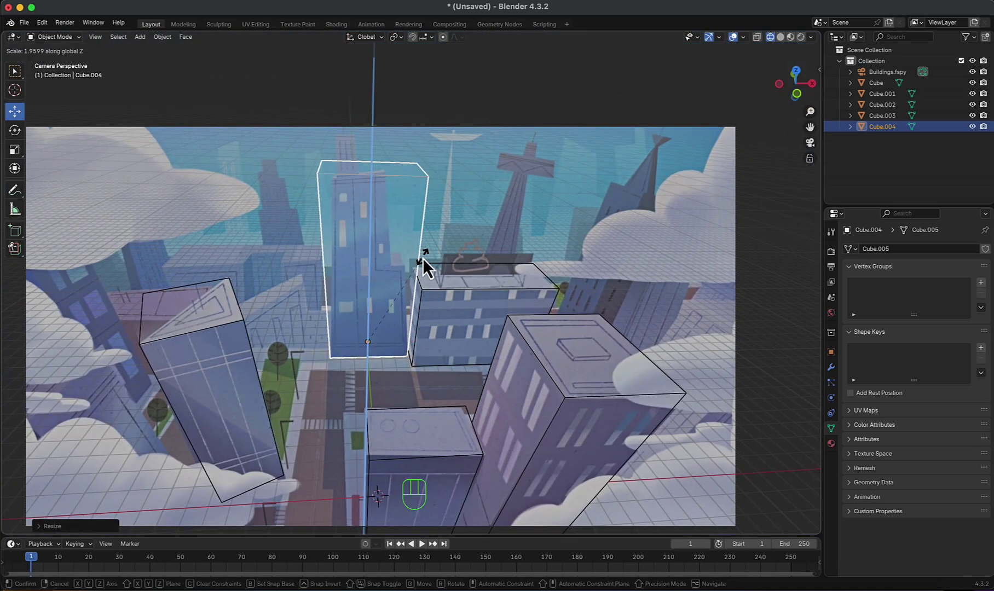
click(422, 258)
- Deselect everything and examine all the building cubes from a free angle and through the camera
scroll(511, 308, down, 4)
click(511, 308)
middle_drag(356, 345, 467, 326)
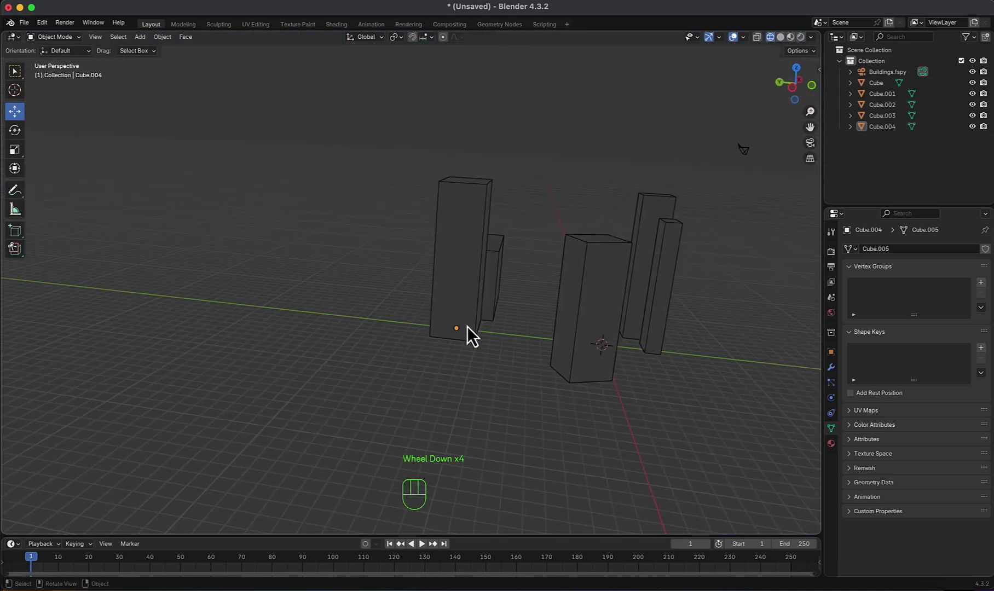
key(KP_0)
scroll(530, 363, up, 3)
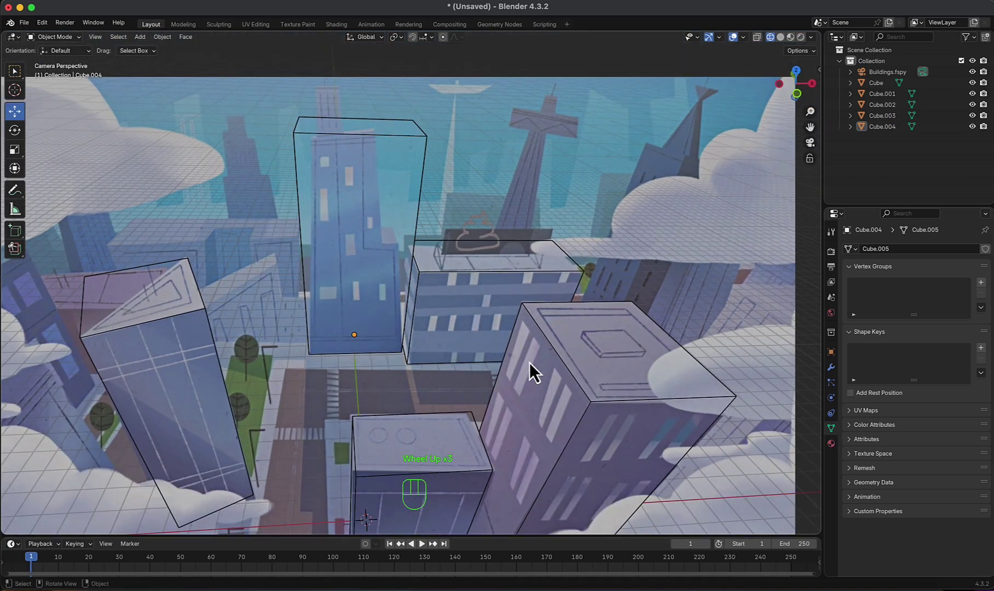
shift+middle_drag(573, 384, 530, 333)
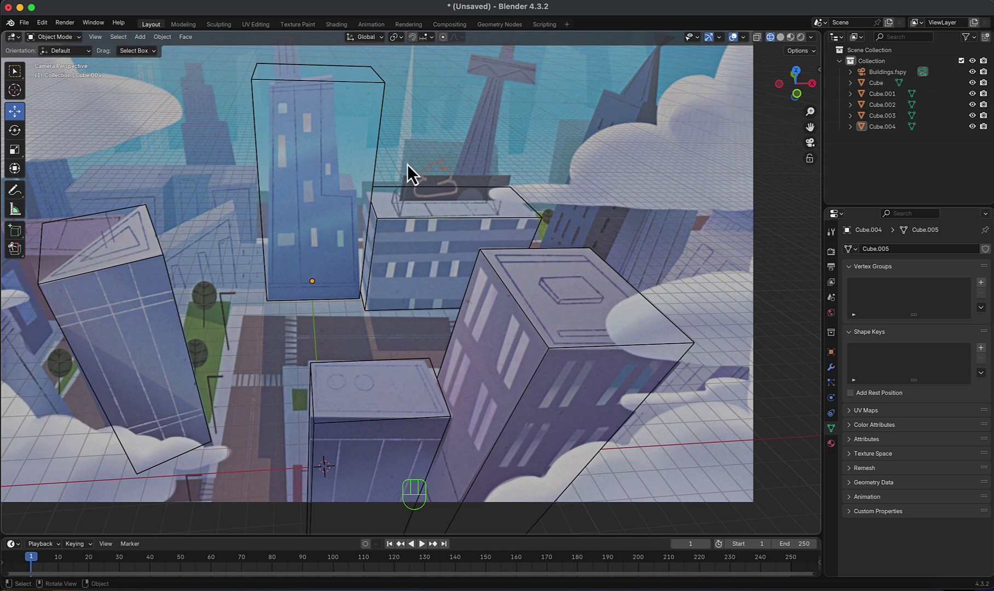
shift+middle_drag(419, 330, 465, 378)
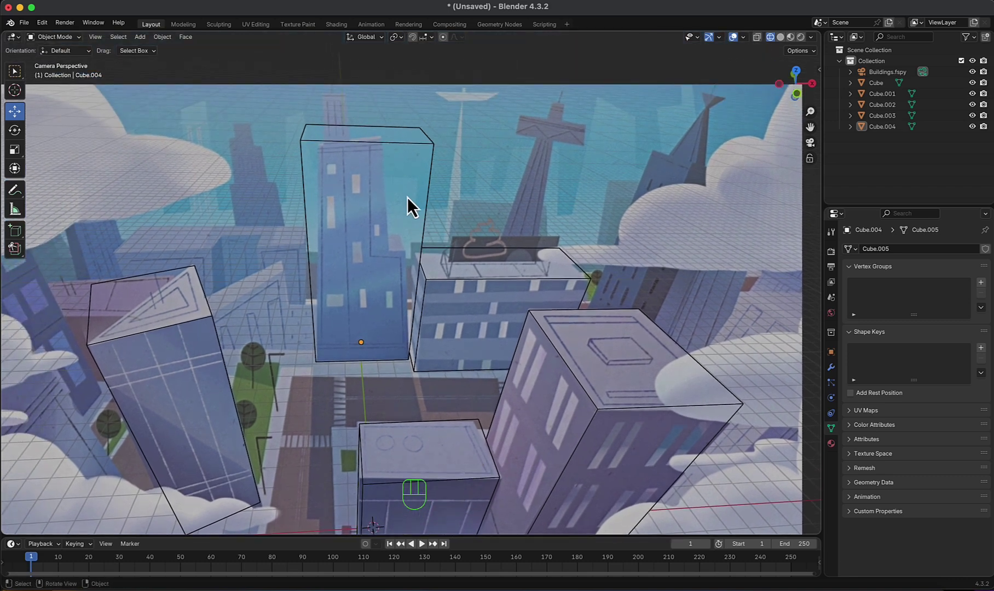
- Edit the skyscraper cube's mesh and move the roof's side edge nearest the billboard building inward along X
click(403, 146)
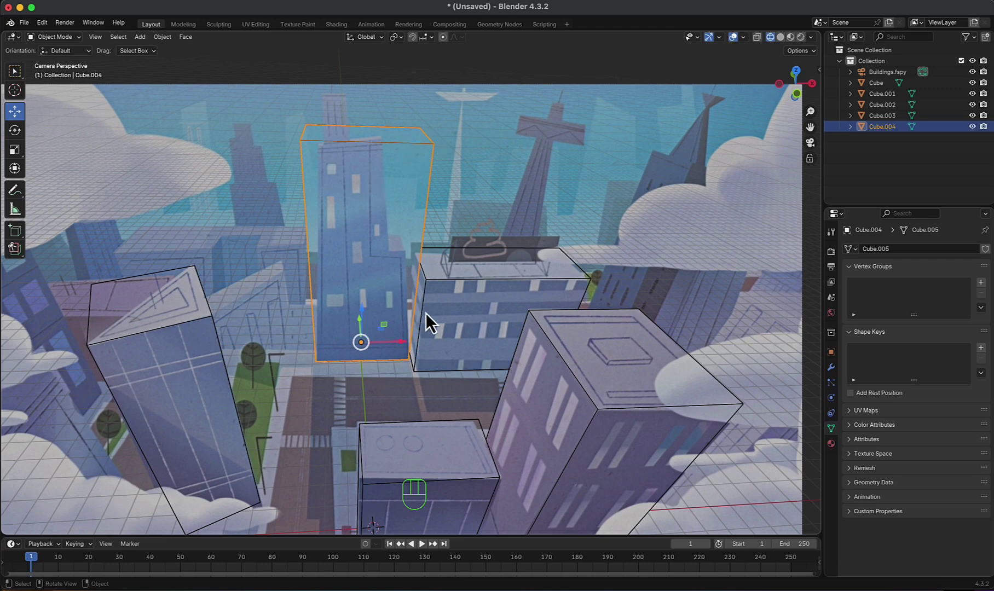
scroll(425, 314, up, 4)
key(ctrl+Tab)
click(554, 346)
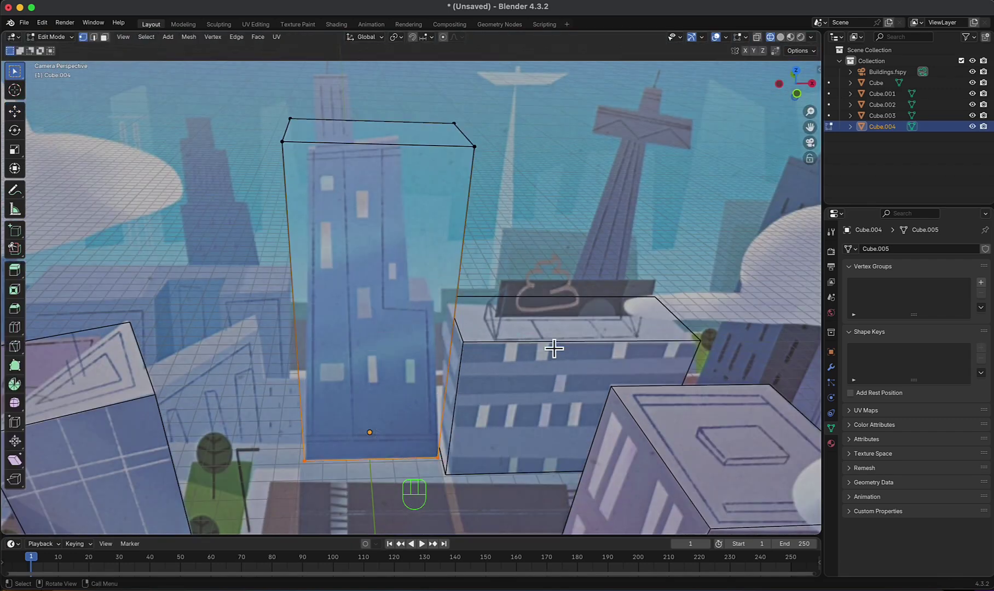
key(2)
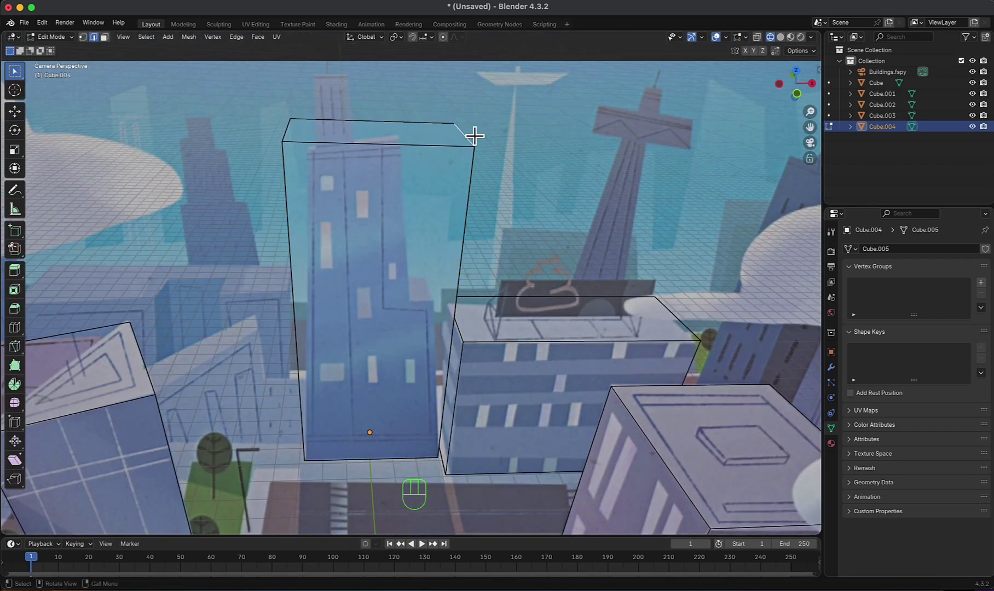
click(15, 112)
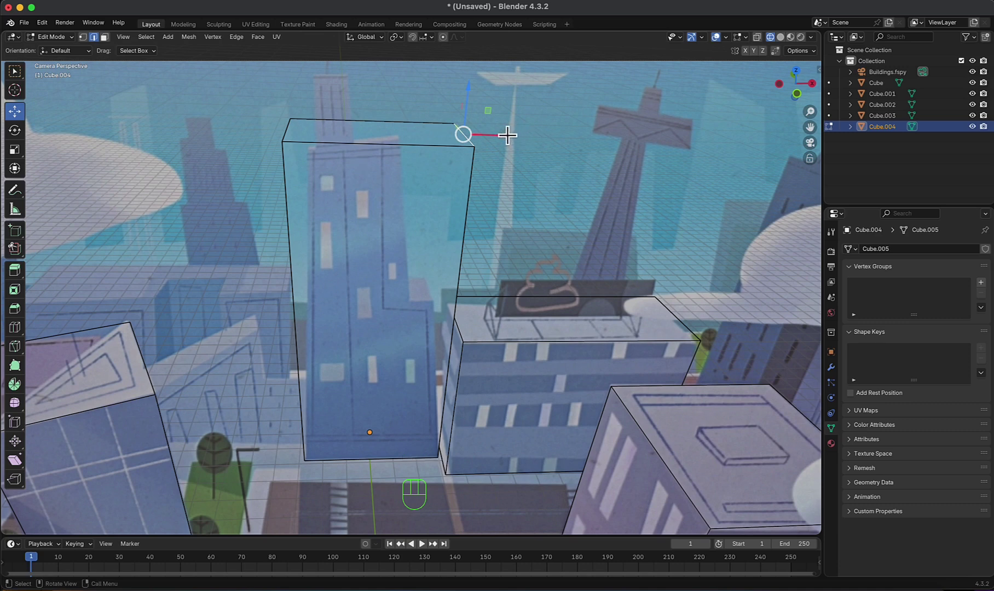
drag(507, 136, 464, 137)
- Move the roof's opposite side edge inward along X to align with the skyscraper's other side
click(310, 202)
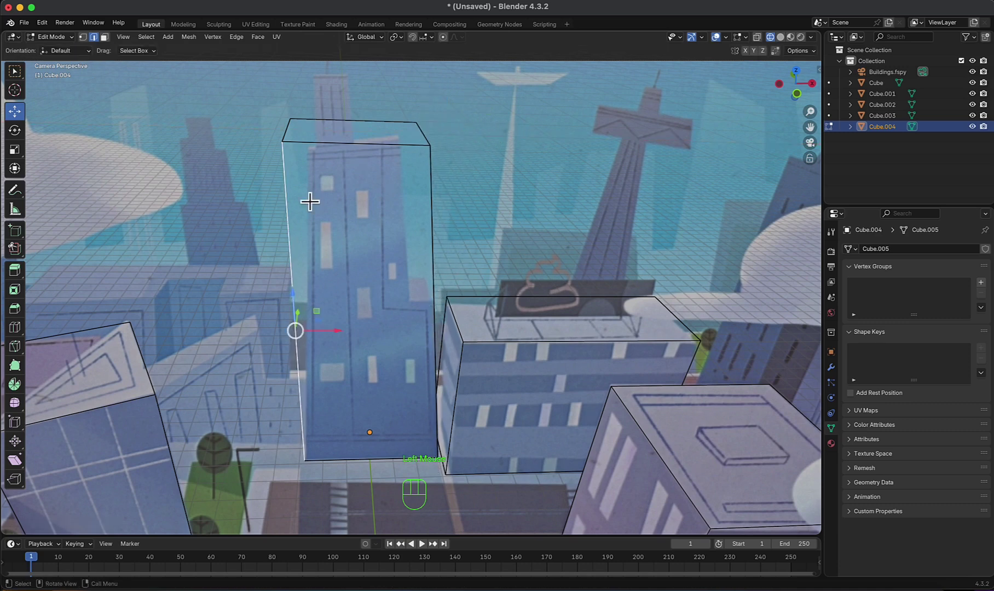
click(291, 125)
drag(311, 133, 351, 135)
scroll(540, 284, up, 2)
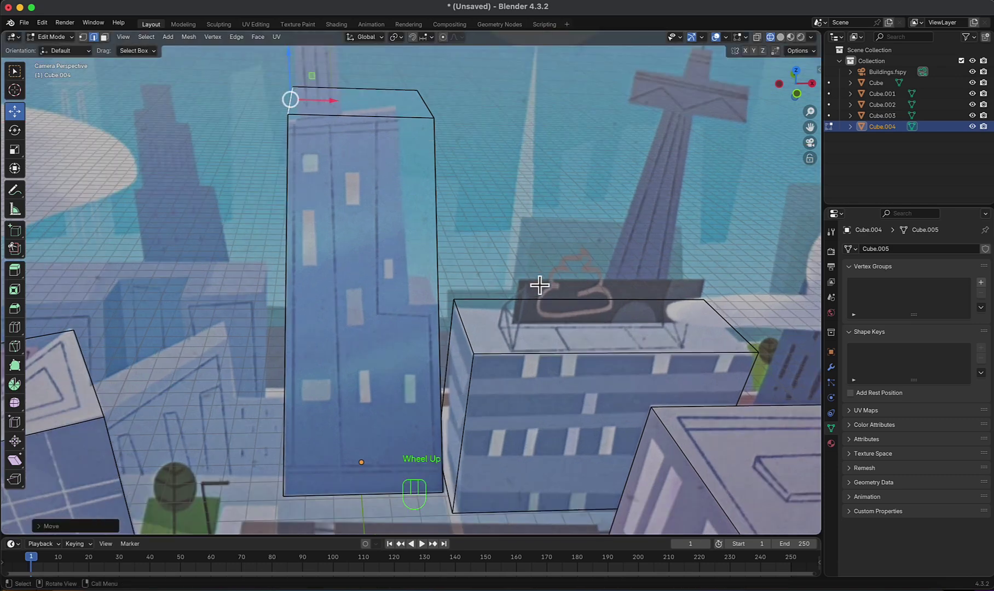
- Slope the skyscraper's roof by lowering its left side edge slightly and raising its right side edge along Z
shift+middle_drag(468, 172, 466, 284)
drag(265, 128, 265, 136)
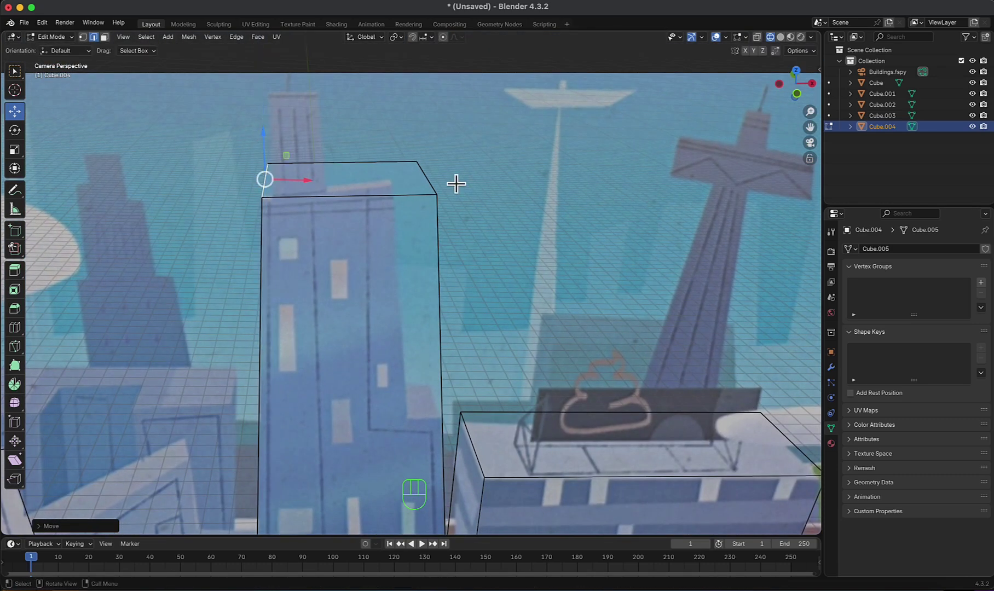
click(432, 178)
drag(430, 140, 432, 119)
- Add a vertical loop cut beside the skyscraper's narrow side section and a horizontal loop cut at that section's roof level
scroll(304, 196, down, 2)
scroll(426, 320, up, 1)
shift+middle_drag(426, 320, 392, 261)
key(ctrl+r)
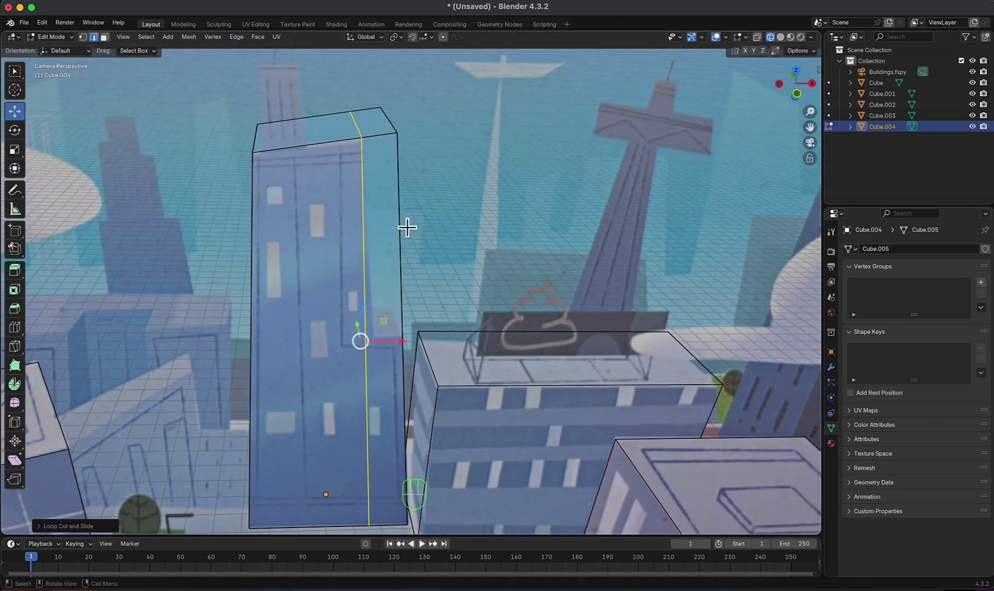
scroll(396, 273, up, 4)
click(320, 330)
scroll(372, 310, down, 3)
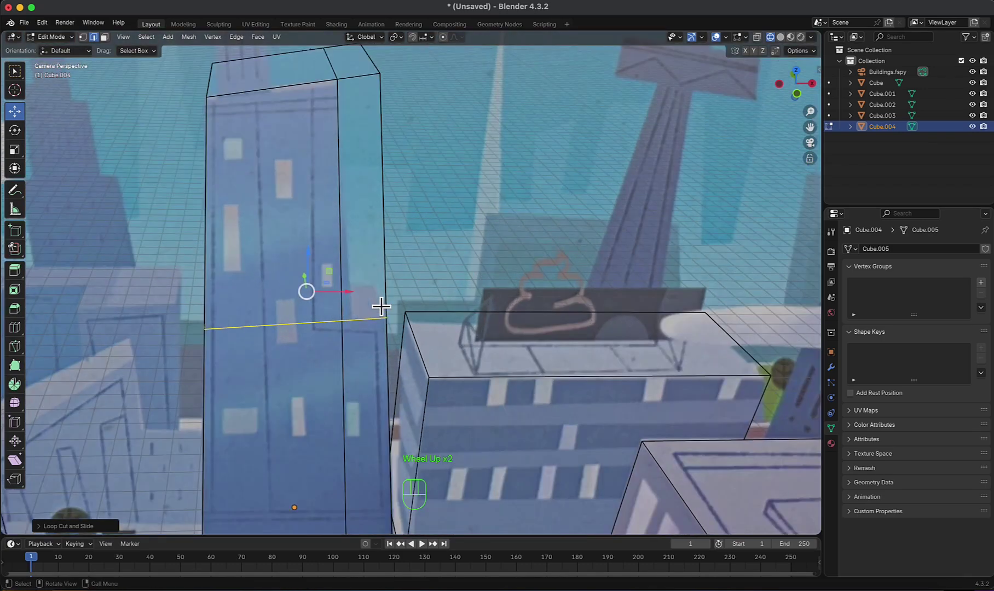
scroll(382, 308, up, 4)
- Rotate the upper part of the vertical cut slightly and slide it to match the tower's drawn edge
click(363, 326)
key(r)
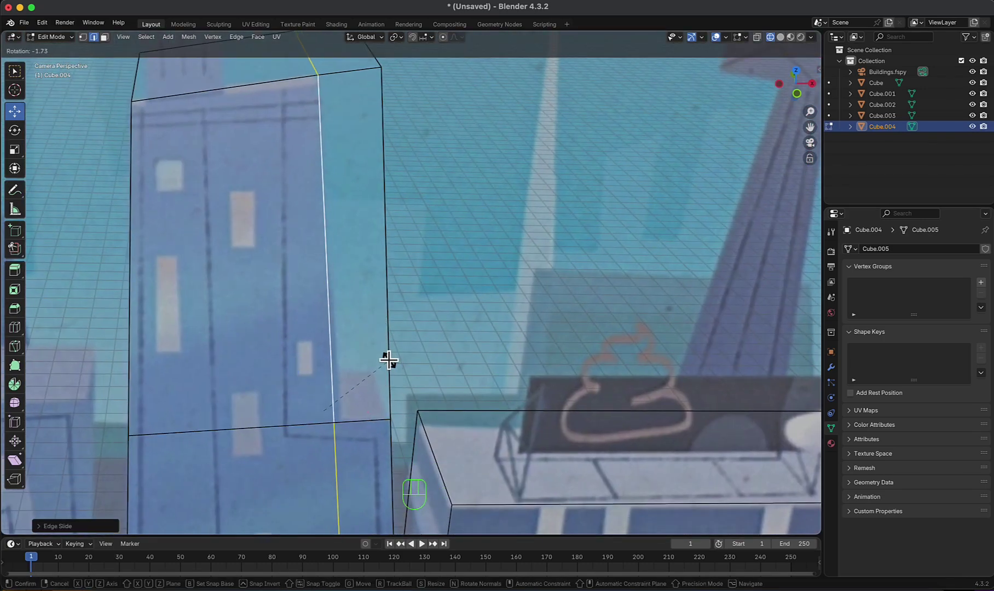
click(395, 368)
key(g)
key(g)
click(416, 365)
middle_drag(434, 316, 509, 282)
key(KP_0)
- Delete the faces of the skyscraper's upper side section above the horizontal cut
scroll(393, 280, down, 5)
middle_drag(424, 269, 386, 285)
click(104, 37)
click(351, 252)
shift+click(391, 232)
shift+click(375, 166)
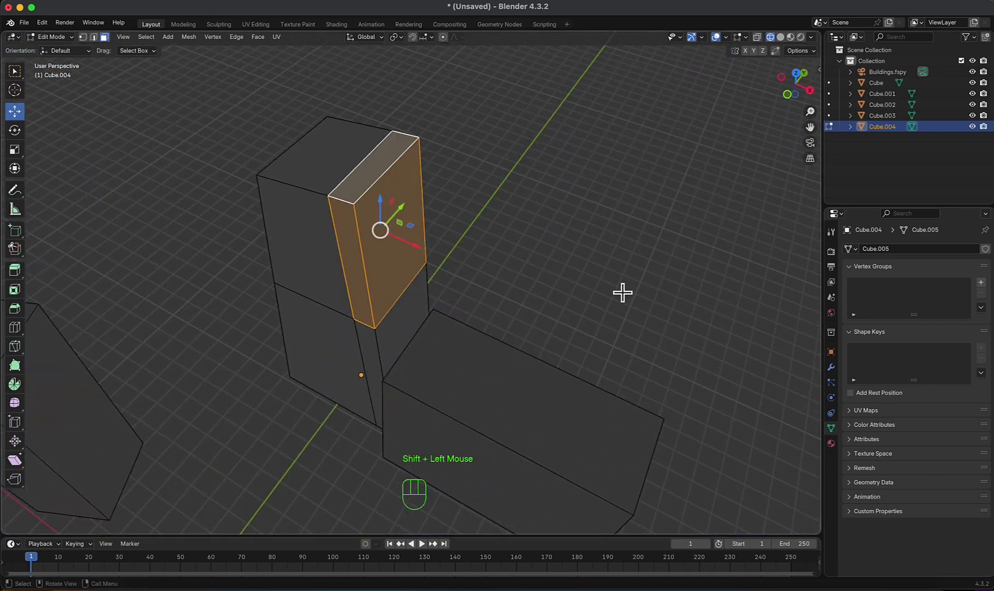
middle_drag(624, 291, 474, 285)
shift+click(428, 252)
key(x)
click(473, 213)
- Close the opened part of the skyscraper with a side wall face and a face for the lower ledge
click(421, 275)
shift+click(343, 316)
key(f)
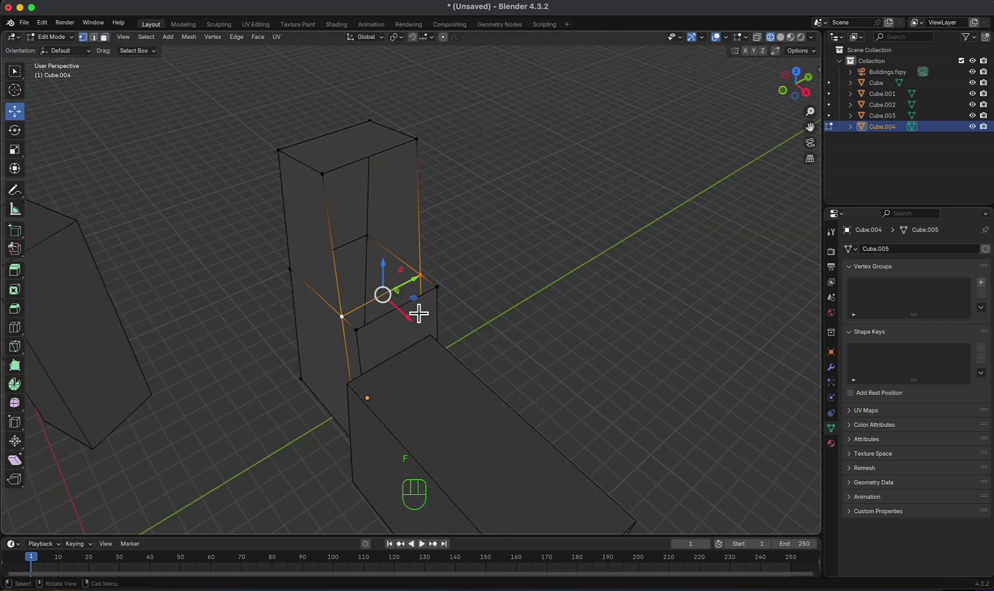
shift+click(418, 140)
shift+click(324, 174)
key(f)
click(422, 276)
key(KP_0)
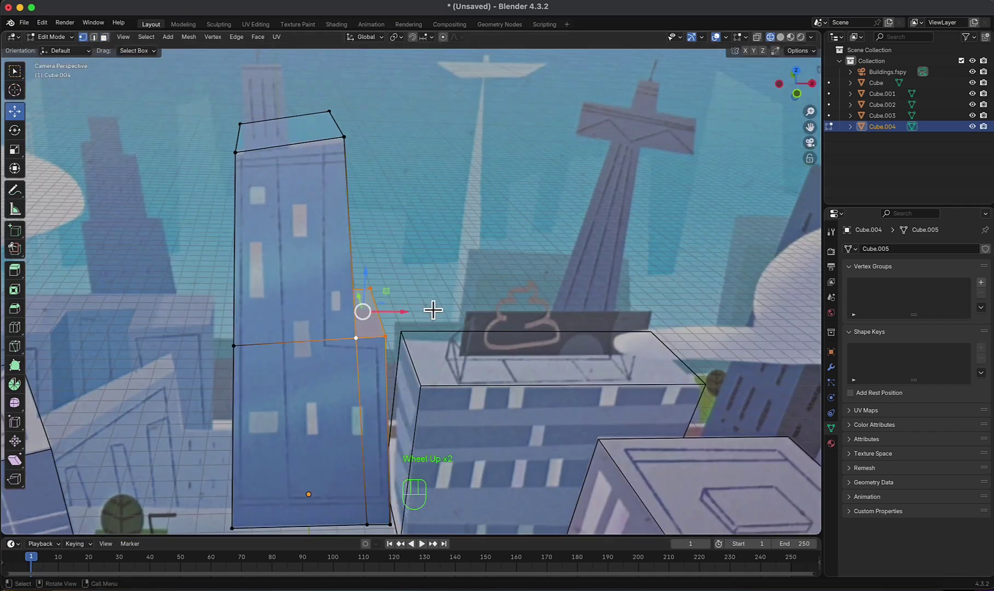
- Move the ledge's rear outer corner vertex to match the ledge in the illustration
key(2)
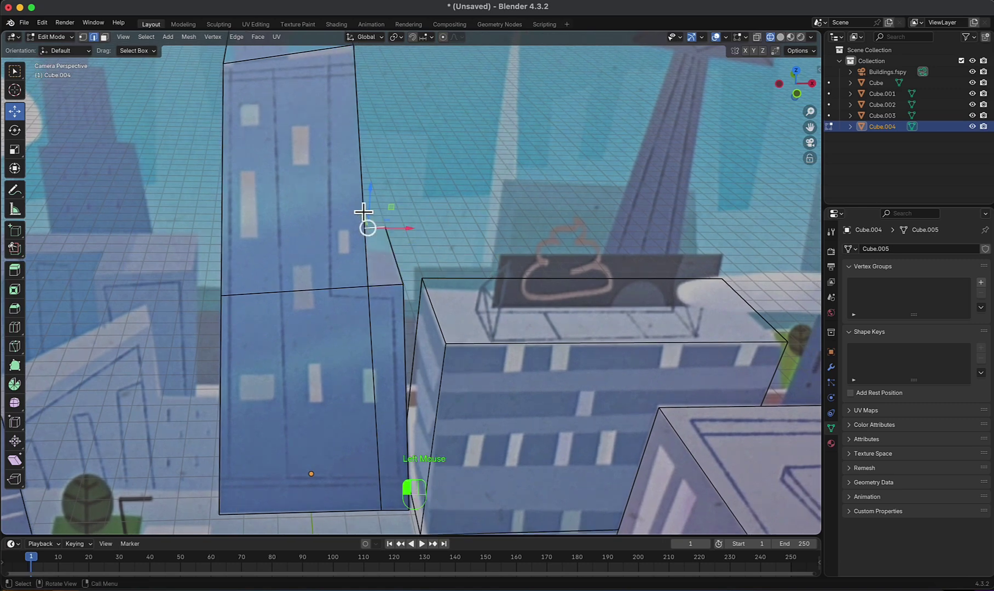
scroll(363, 212, up, 4)
click(82, 37)
key(g)
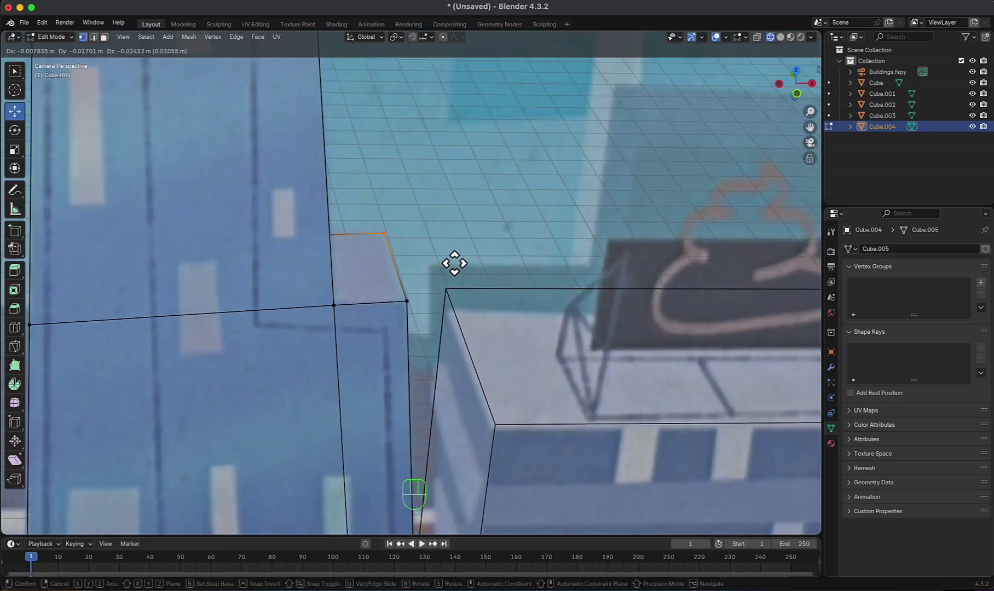
click(455, 263)
scroll(410, 299, down, 5)
- Move the skyscraper's rear roof edge inward along Y
key(2)
middle_drag(411, 299, 389, 264)
click(358, 271)
drag(389, 263, 378, 264)
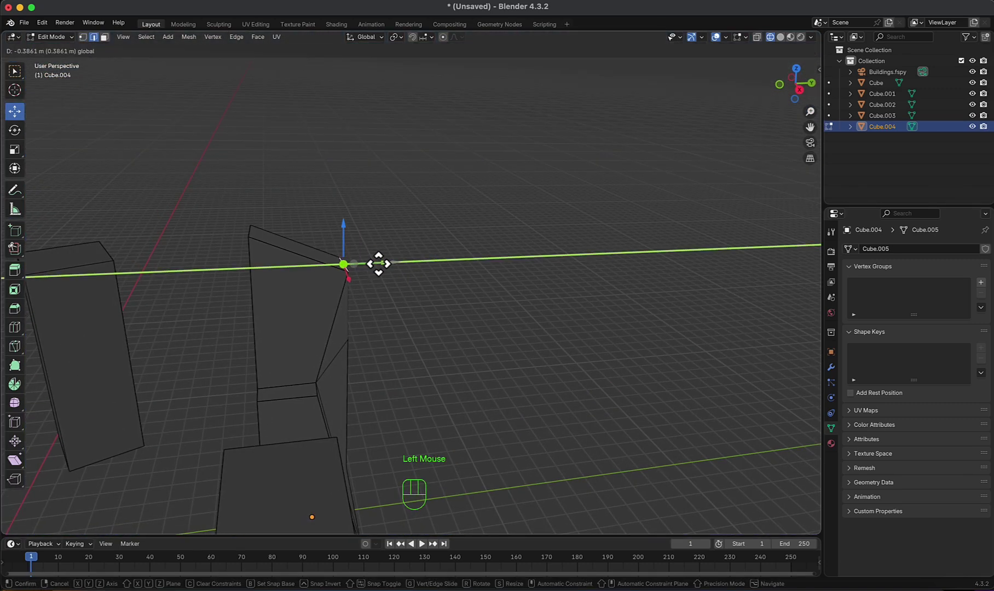
- Rotate the skyscraper's mid-height rear edge in the top view and move it along Y to straighten the rear wall
key(KP_7)
key(r)
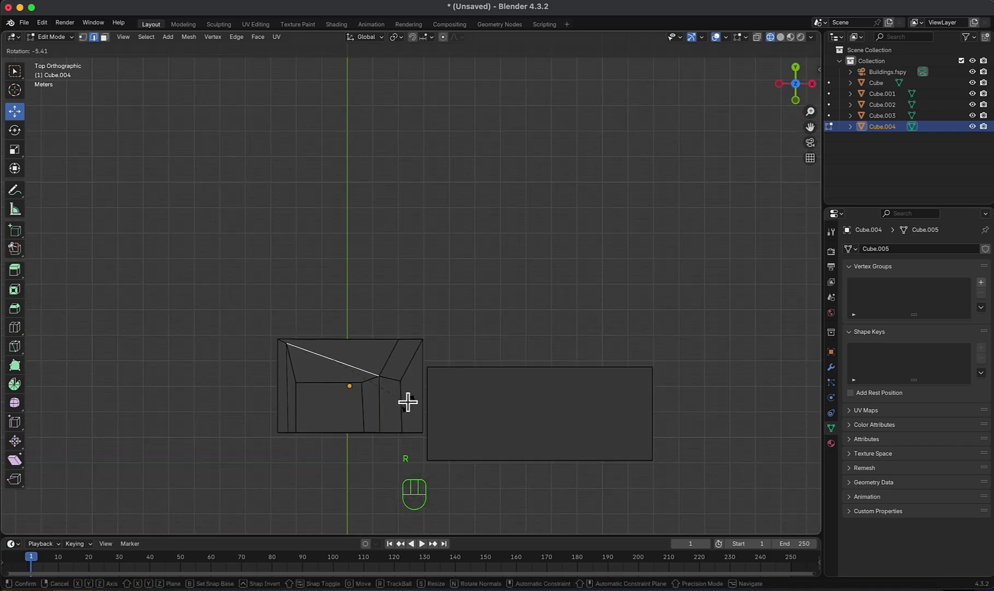
click(405, 375)
drag(328, 324, 331, 335)
scroll(422, 432, down, 3)
middle_drag(422, 432, 255, 331)
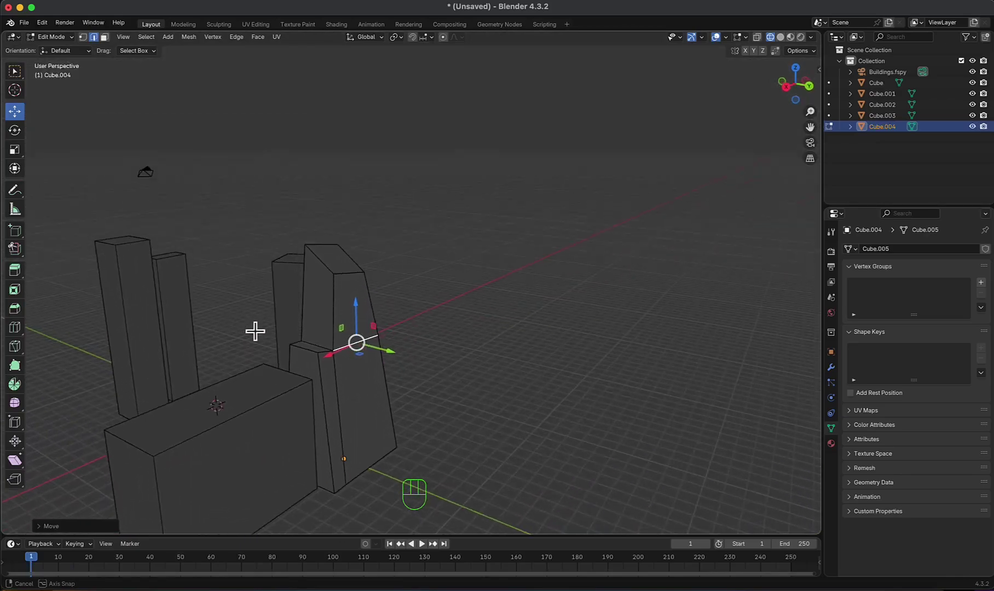
- Finish editing the skyscraper and open the mesh of the large purple foreground building's cube for editing
key(KP_0)
shift+middle_drag(407, 333, 275, 280)
scroll(368, 341, down, 3)
scroll(473, 339, up, 3)
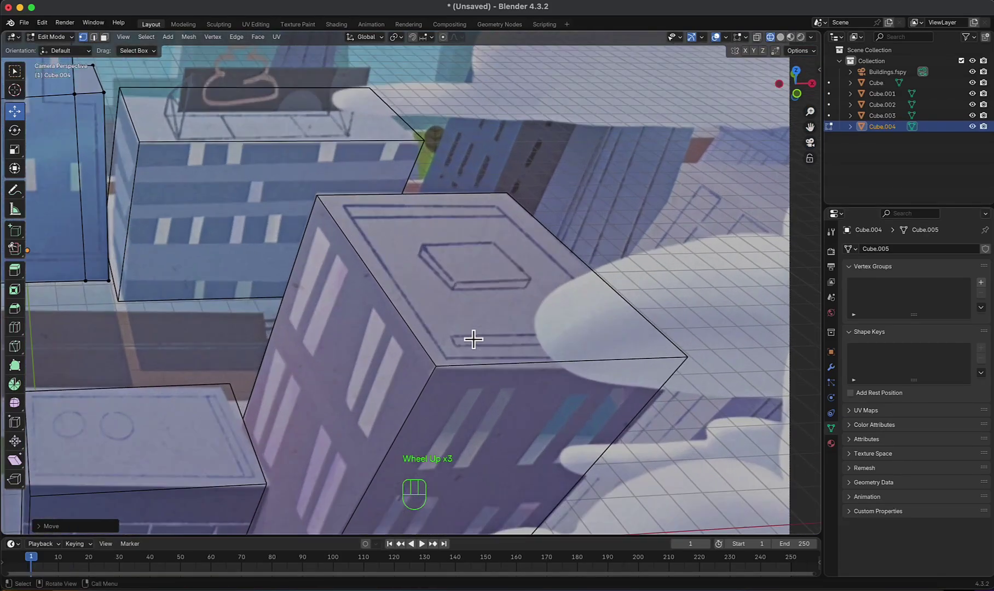
shift+middle_drag(473, 340, 497, 362)
key(Tab)
click(396, 326)
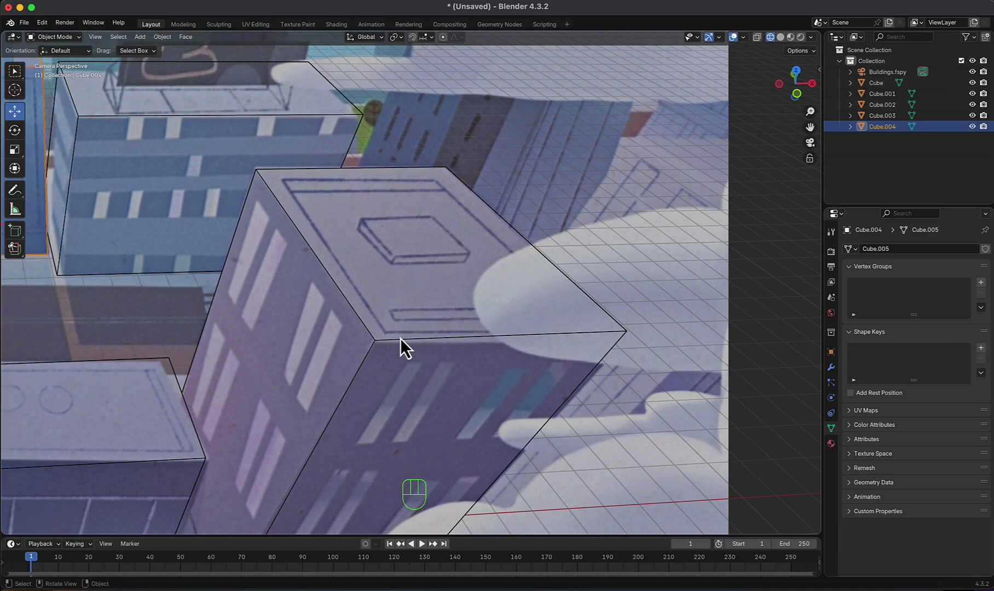
click(400, 338)
key(Tab)
click(486, 347)
shift+middle_drag(506, 361, 493, 364)
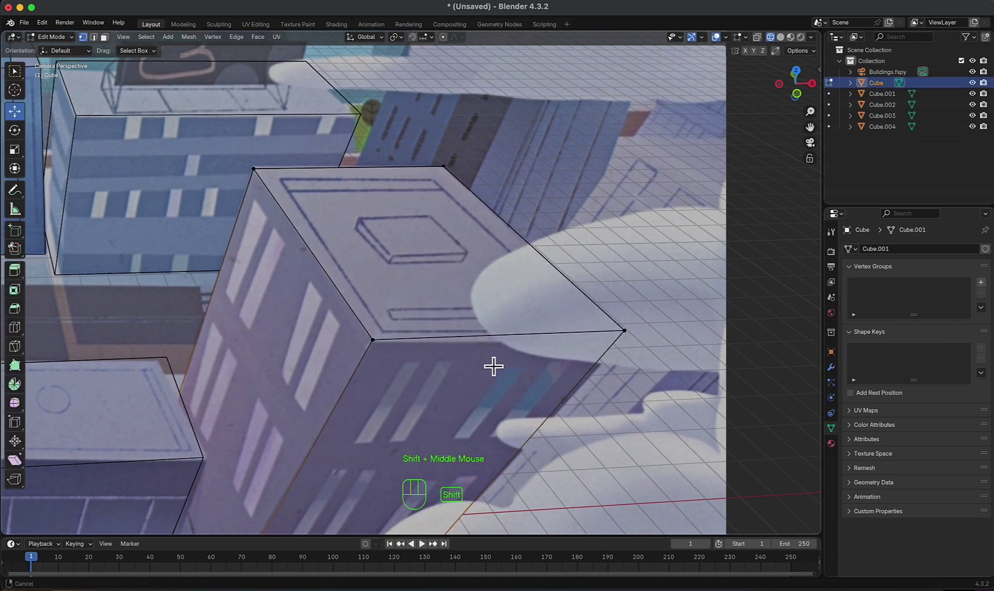
scroll(422, 348, up, 2)
shift+middle_drag(422, 349, 516, 367)
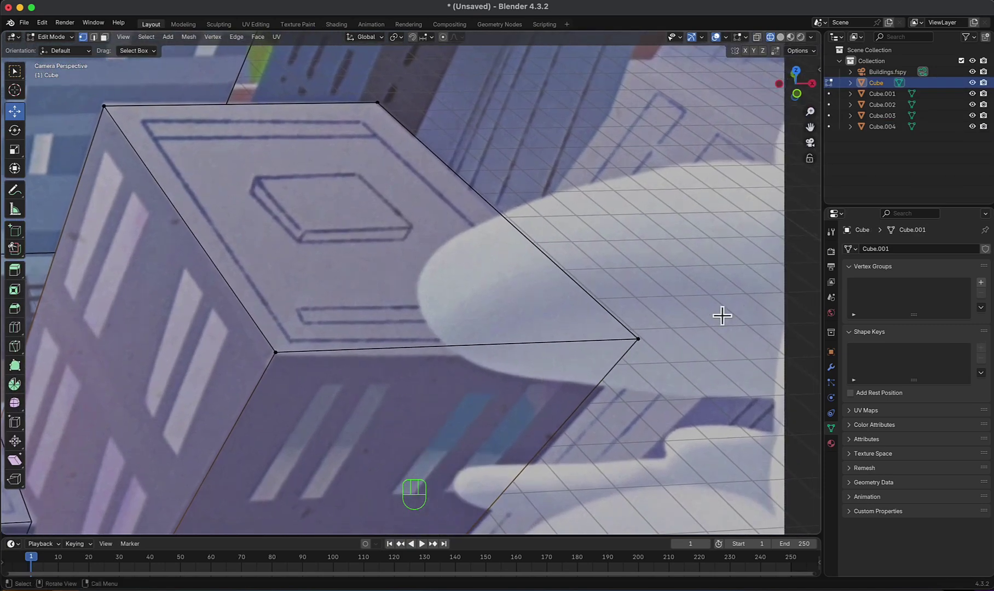
- Lower the purple building's front-right roof corner along Z and shift it outward along X
click(651, 316)
drag(653, 319, 656, 338)
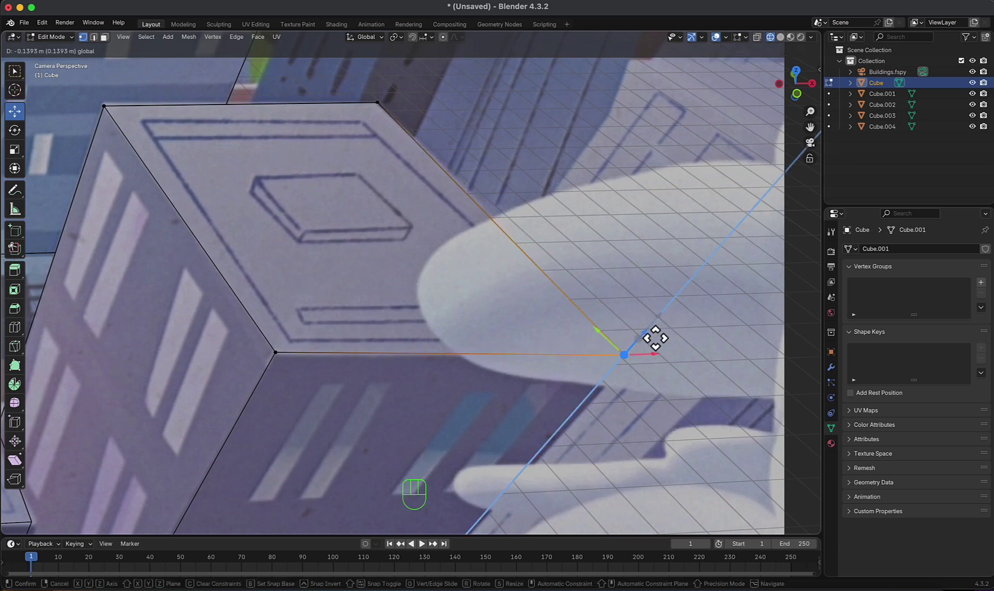
click(657, 345)
click(650, 355)
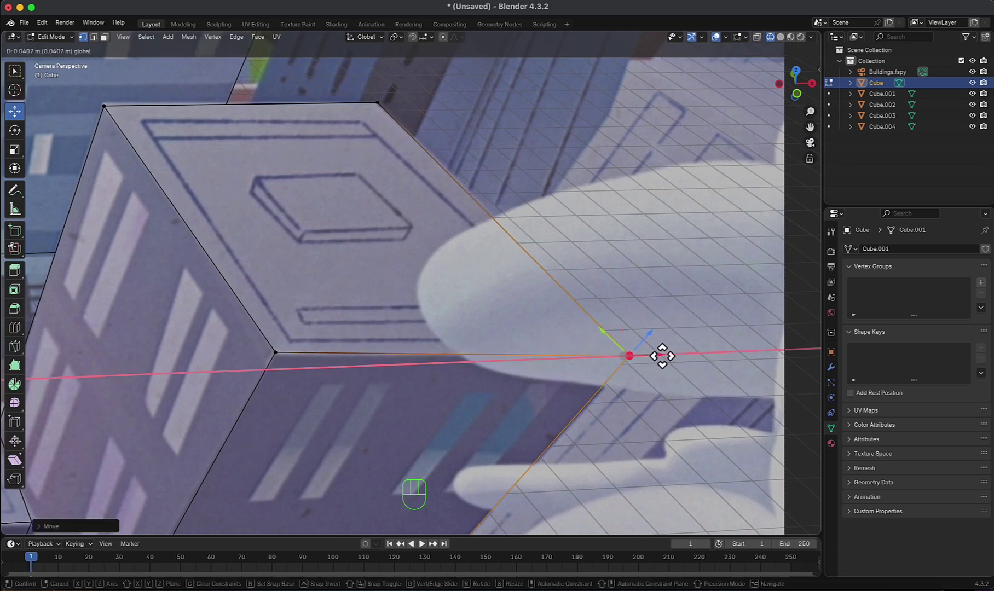
drag(663, 356, 672, 356)
- Lower the front-left roof corner slightly along Z and nudge the front-right roof corner back along Y
click(274, 354)
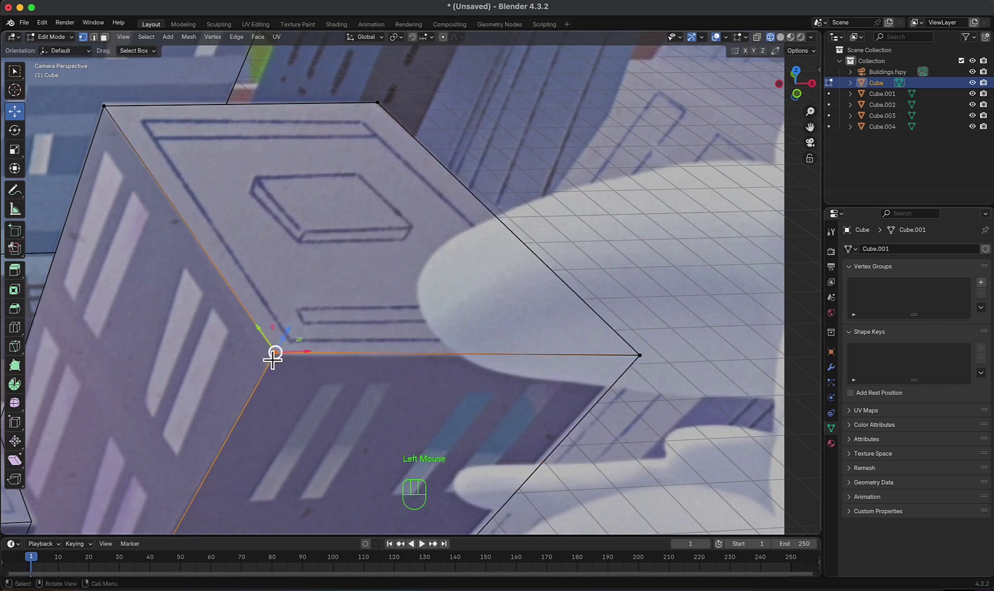
drag(289, 330, 308, 354)
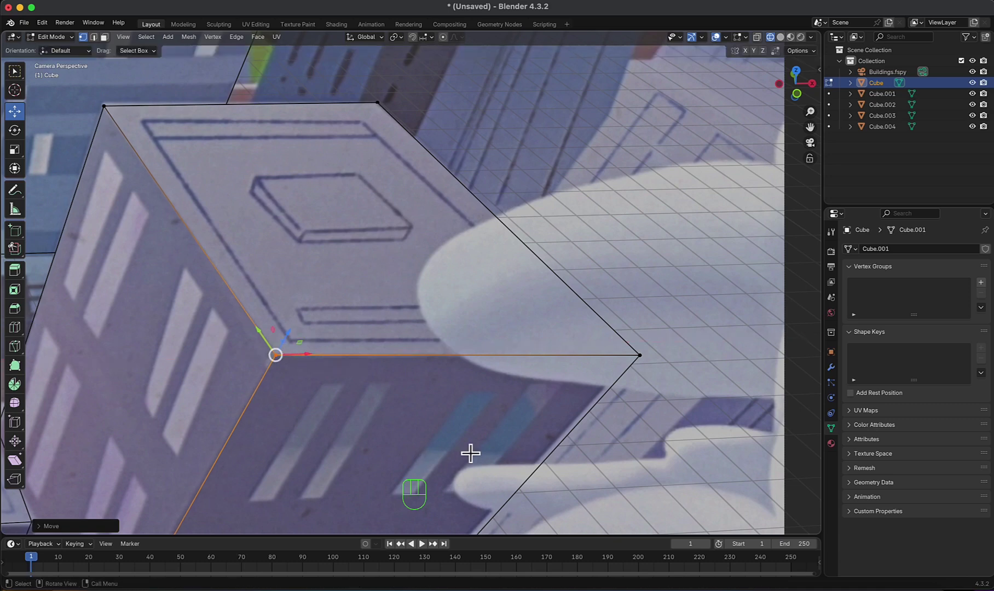
click(614, 380)
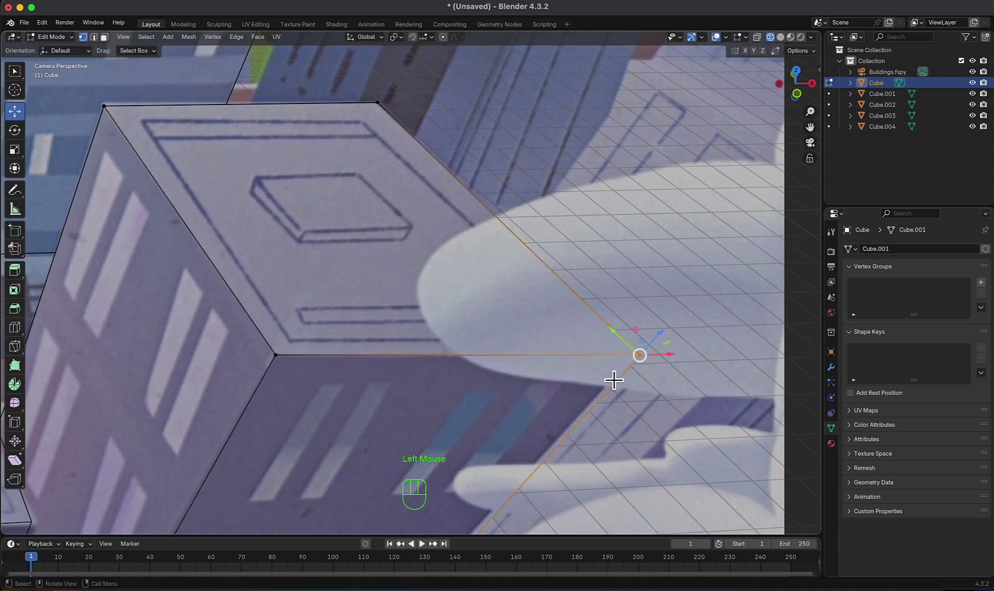
drag(608, 333, 607, 326)
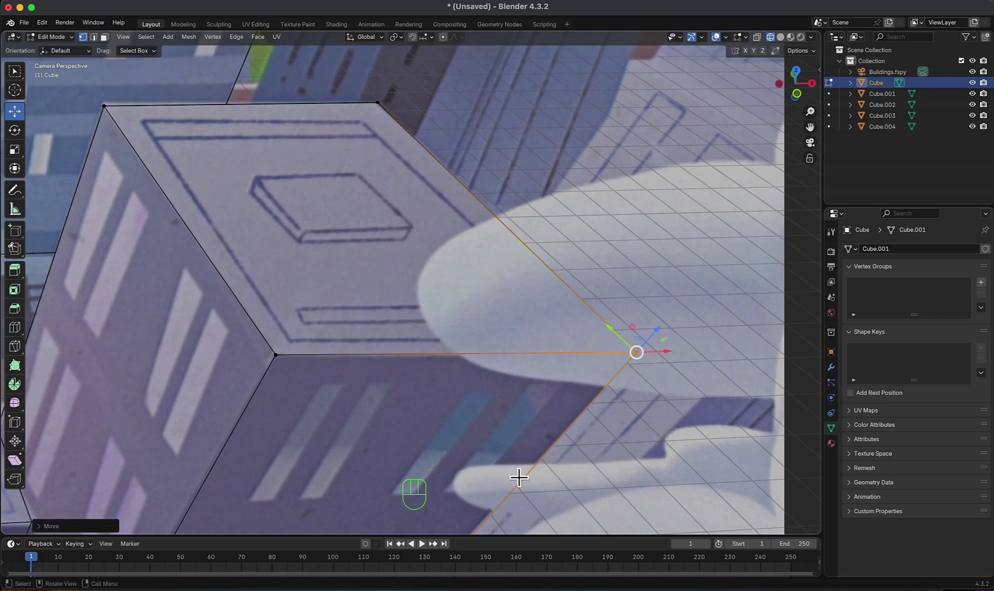
- Move the purple building's two front base corners back along Y to align its vertical edges with the image
scroll(519, 478, down, 2)
shift+middle_drag(506, 466, 372, 437)
drag(343, 436, 288, 366)
shift+middle_drag(453, 422, 432, 484)
drag(294, 424, 291, 415)
shift+middle_drag(362, 322, 359, 407)
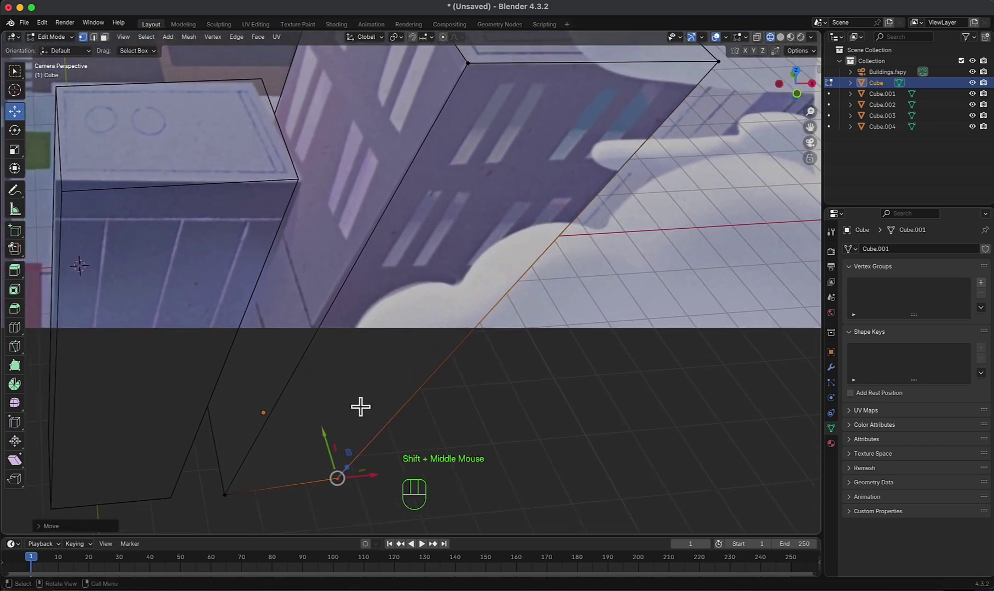
click(227, 503)
drag(217, 452, 213, 436)
shift+middle_drag(213, 436, 303, 337)
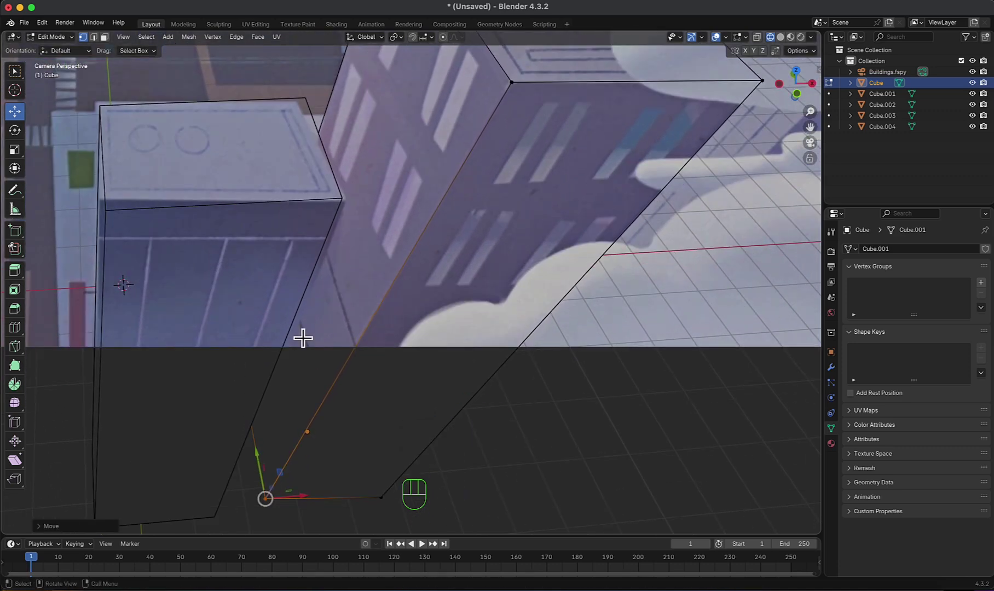
- Select the purple building's hidden rear-left base corner through X-ray and move it forward along Y
click(756, 35)
click(239, 368)
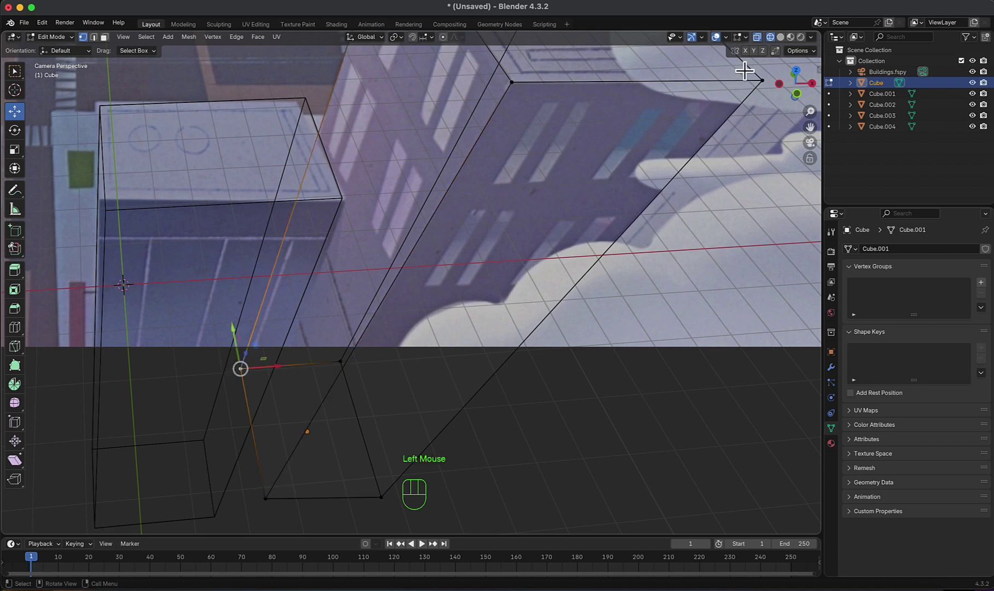
click(757, 37)
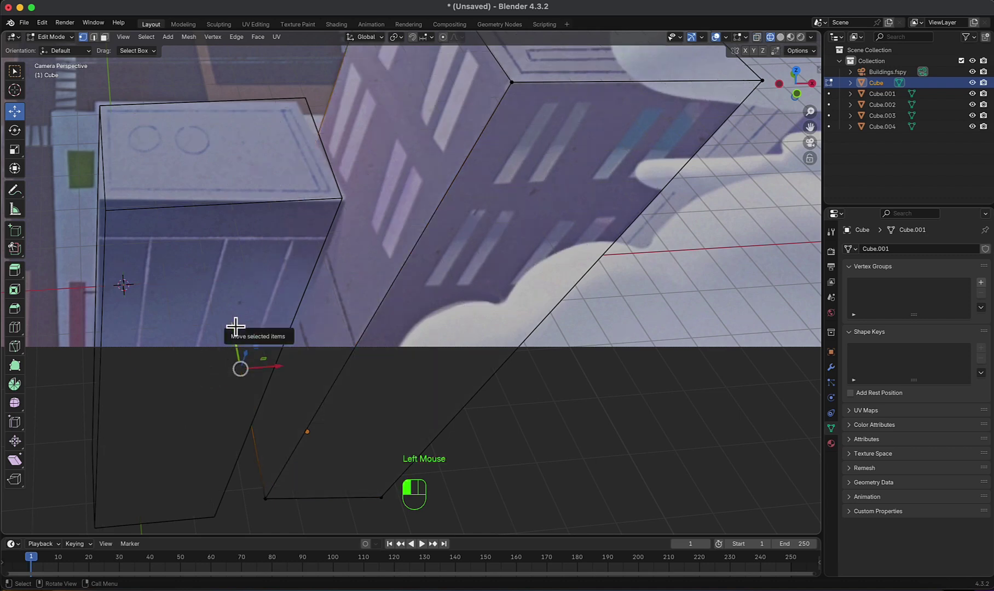
drag(235, 326, 238, 335)
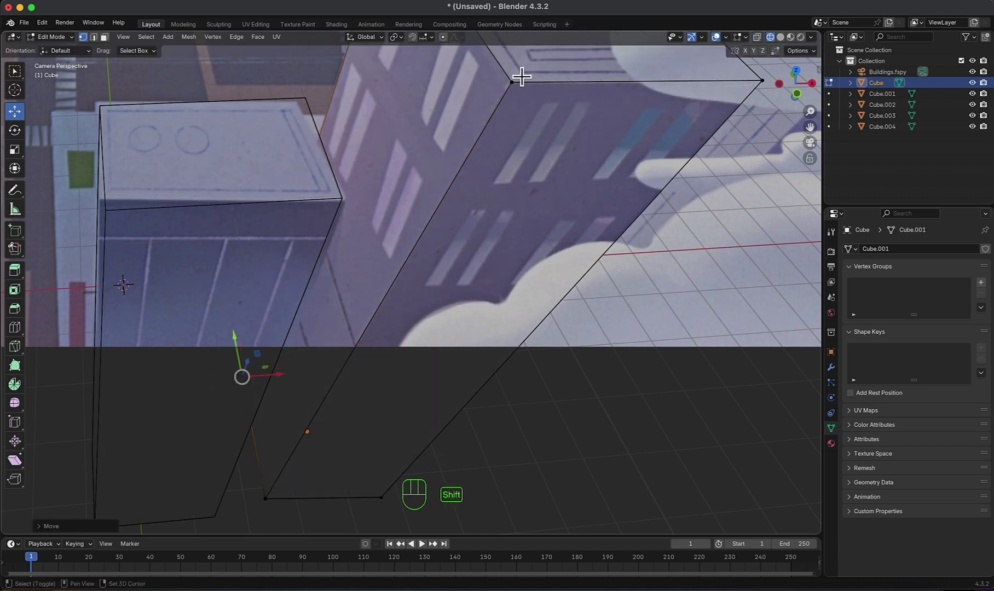
- Nudge the purple building's rear-left roof corner onto the drawn roof and leave its mesh editing
shift+middle_drag(522, 78, 436, 343)
shift+middle_drag(398, 220, 316, 184)
click(278, 216)
drag(282, 192, 280, 189)
shift+scroll(460, 277, down, 2)
shift+middle_drag(571, 341, 520, 274)
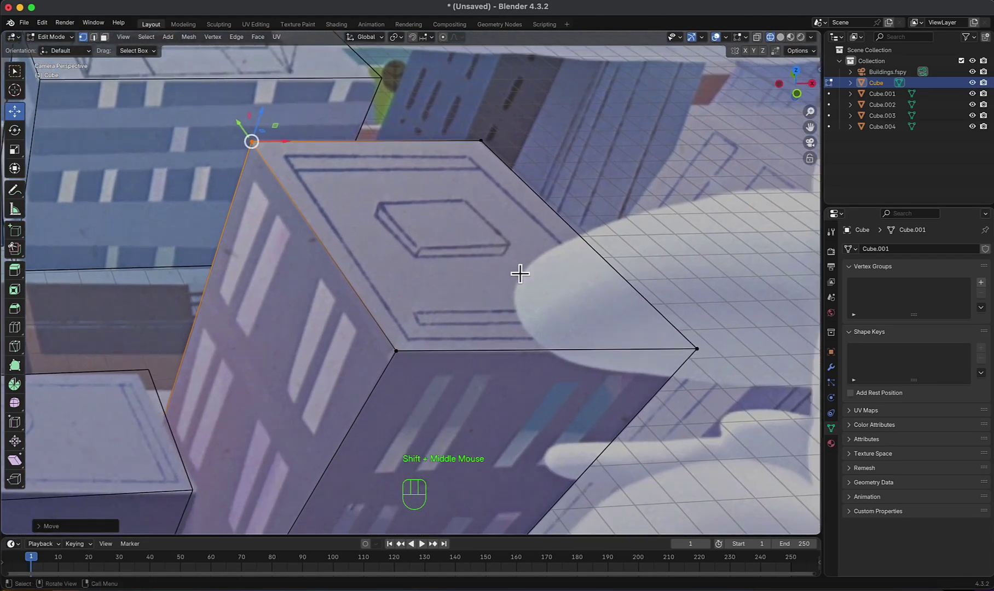
scroll(520, 274, down, 3)
shift+middle_drag(534, 329, 637, 312)
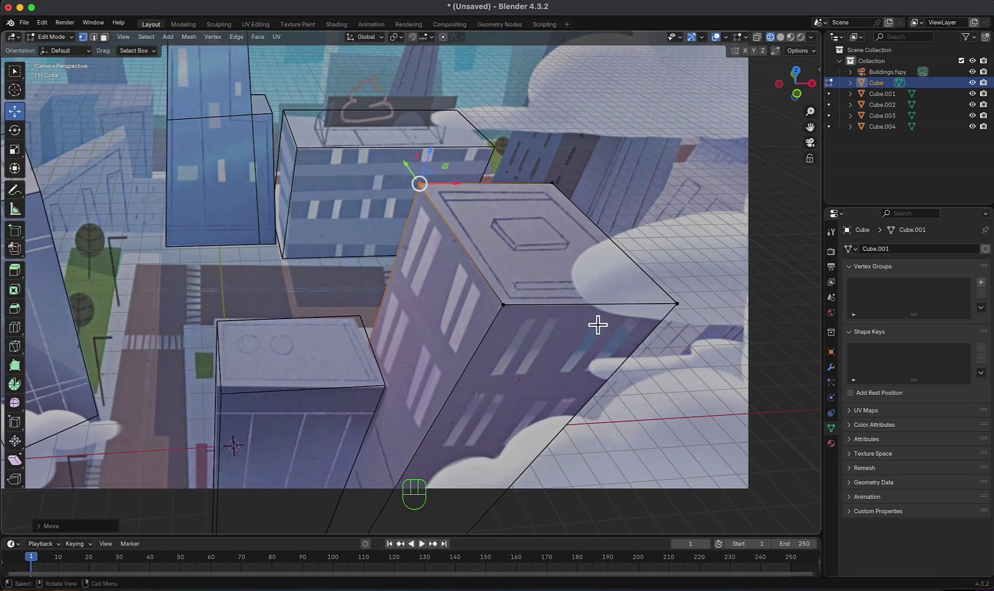
key(Tab)
- Edit the low foreground building's cube and move its front-right roof corner forward along Y
click(524, 330)
shift+middle_drag(307, 390, 360, 368)
click(379, 380)
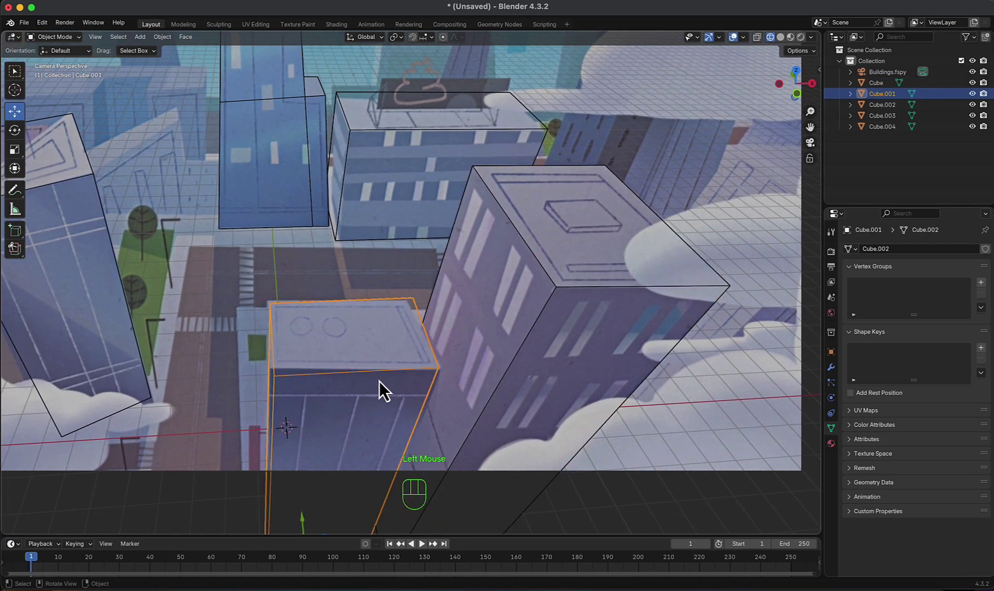
key(Tab)
scroll(379, 380, up, 3)
shift+middle_drag(449, 356, 518, 342)
click(527, 329)
scroll(566, 375, up, 3)
shift+middle_drag(566, 375, 510, 351)
drag(513, 285, 519, 293)
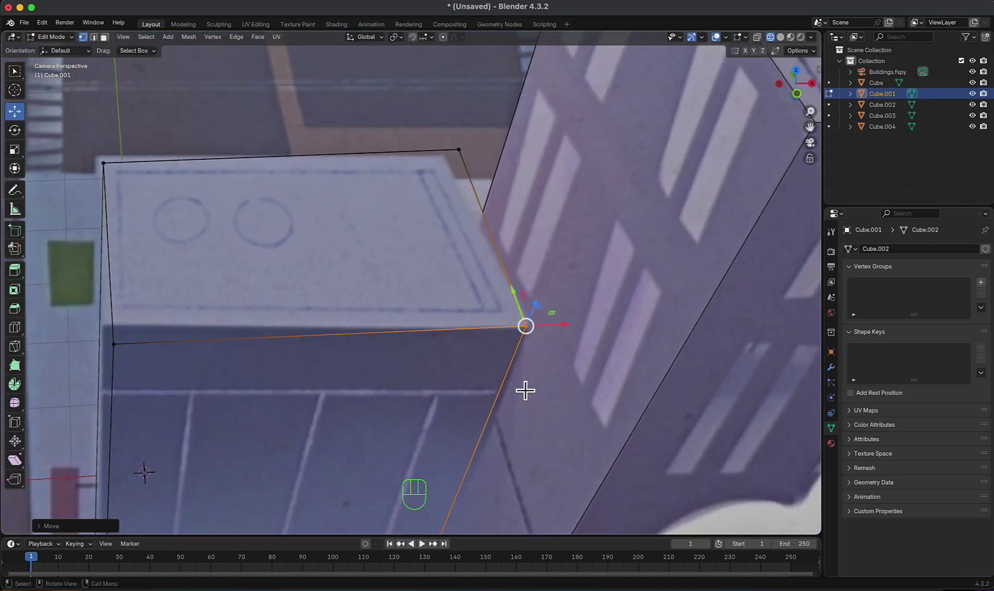
- Move the low building's front-right base corner outward along X
scroll(527, 390, down, 4)
shift+middle_drag(526, 390, 538, 215)
click(366, 442)
drag(399, 447, 418, 448)
- Move the low building's front-left roof corner up to the drawn roof line and outward along X
scroll(263, 151, up, 3)
shift+middle_drag(263, 151, 364, 293)
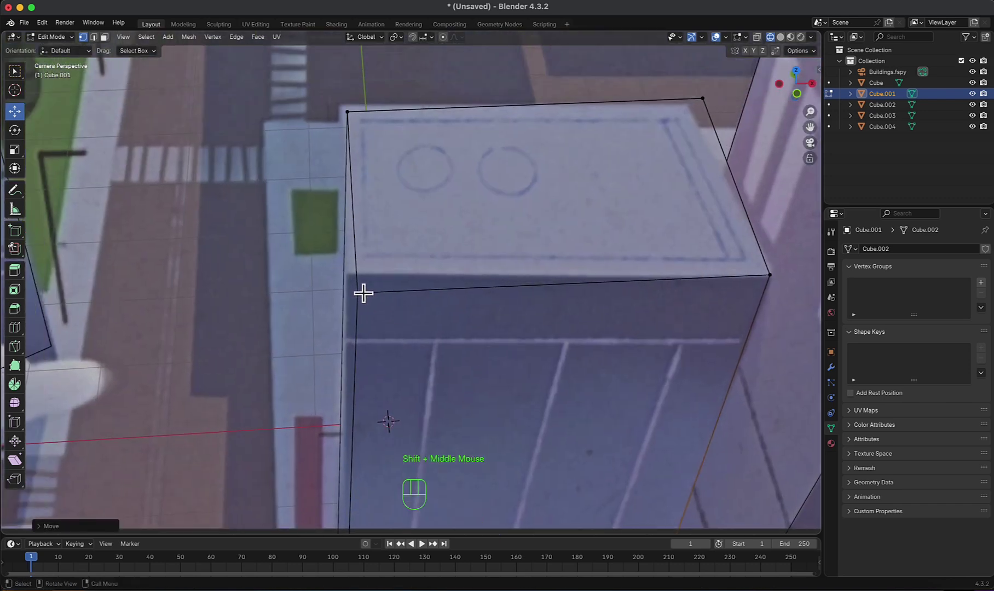
click(361, 293)
drag(357, 257, 356, 239)
drag(389, 277, 380, 278)
- Move the low building's rear-right roof corner forward along Y and inward along X
shift+middle_drag(701, 99, 536, 215)
click(537, 215)
drag(528, 183, 530, 191)
drag(578, 223, 559, 224)
- Align the low building's rear-left roof corner with the drawn roof corner in the camera view
shift+middle_drag(183, 229, 341, 248)
click(341, 248)
drag(353, 234, 351, 228)
middle_drag(351, 229, 412, 420)
key(KP_0)
scroll(391, 350, up, 4)
key(g)
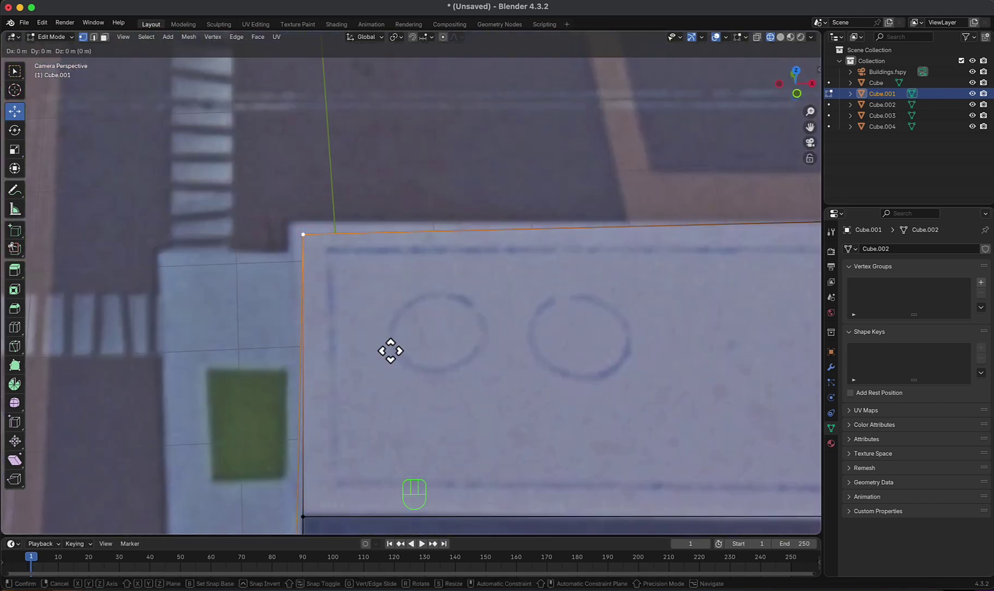
click(391, 340)
scroll(391, 340, down, 3)
scroll(384, 244, down, 4)
- Enter Edit Mode on the leaning left-hand building and move its front-right roof corner backward along Y
key(Tab)
middle_drag(391, 262, 475, 396)
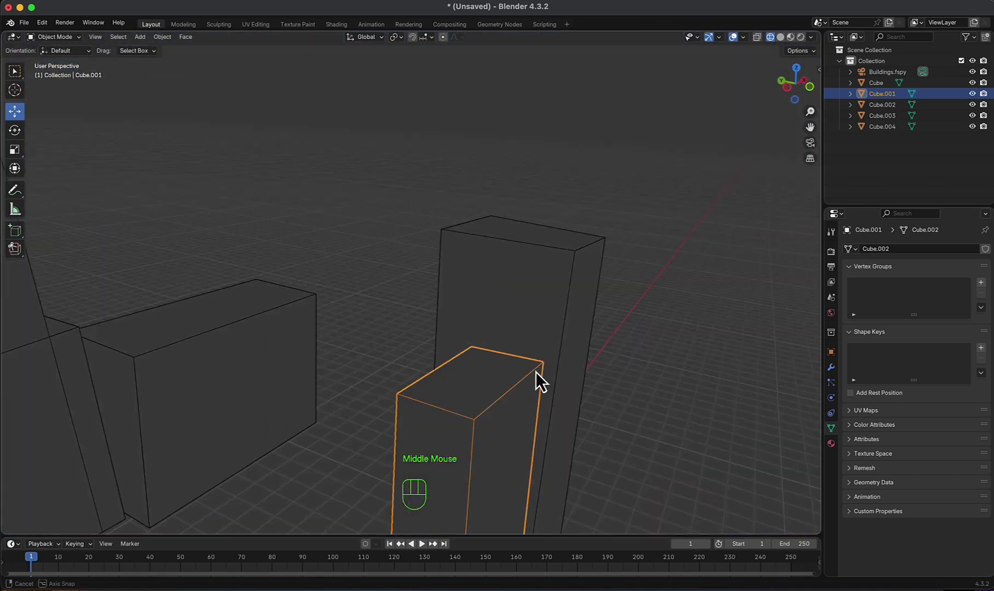
key(KP_0)
click(357, 193)
key(Tab)
scroll(443, 333, up, 6)
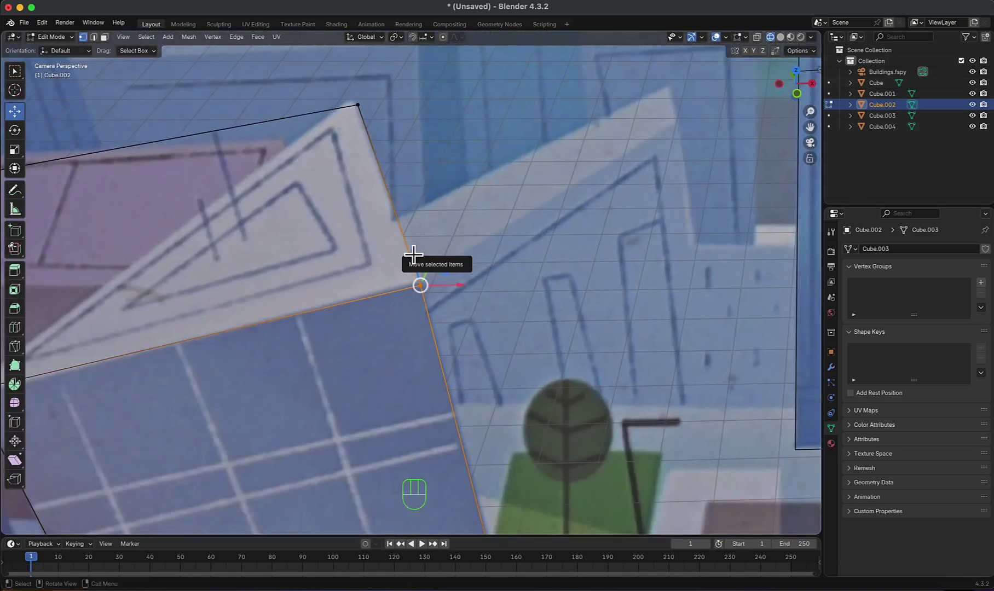
drag(430, 265, 434, 259)
- Move the left-hand building's front-right base corner backward along Y and reposition its front-left roof corner on the drawn roof corner
shift+middle_drag(468, 328, 422, 60)
click(452, 400)
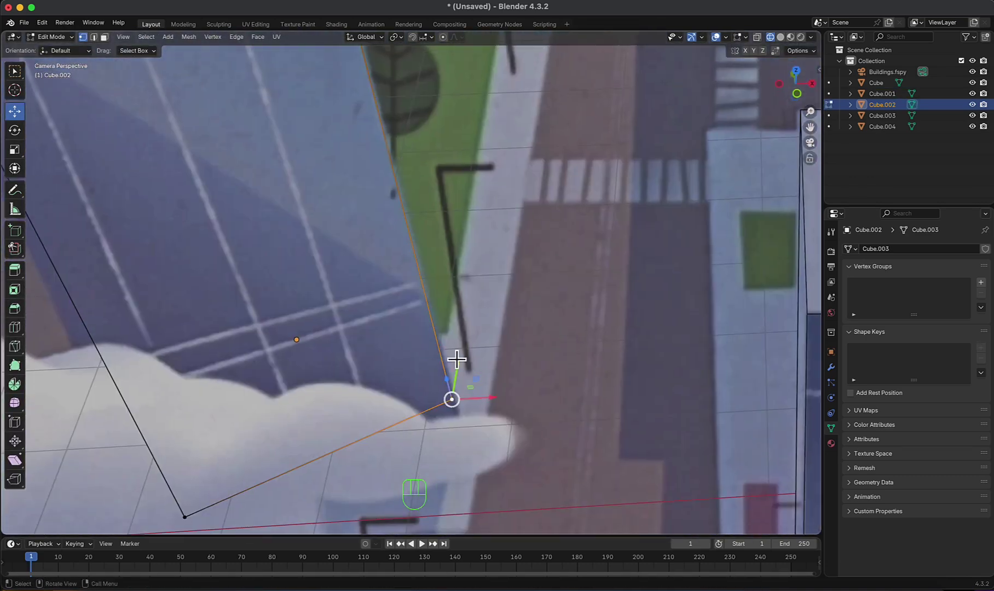
drag(458, 361, 463, 352)
scroll(463, 352, down, 1)
shift+middle_drag(219, 153, 348, 335)
click(285, 280)
drag(304, 263, 270, 259)
- Dissolve the left-hand building's rear-left vertical edge to turn its box into a triangular prism
scroll(270, 259, down, 4)
middle_drag(351, 295, 416, 372)
key(2)
click(242, 315)
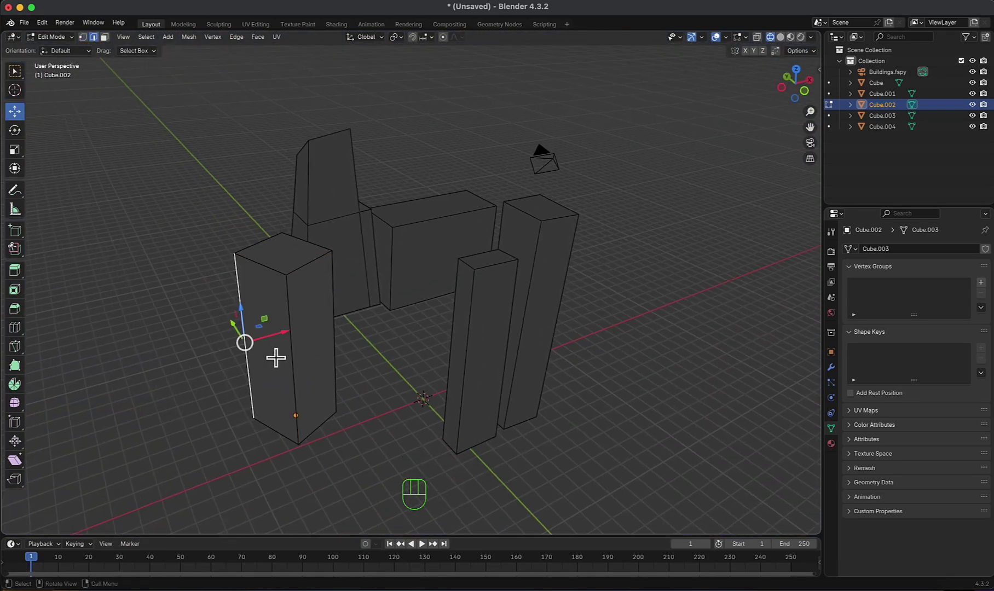
key(x)
click(275, 422)
middle_drag(328, 323, 304, 340)
- In the camera view, align the left-hand building's rear-right roof corner with the drawn roof tip along X and Y
key(KP_0)
scroll(546, 324, up, 3)
click(83, 37)
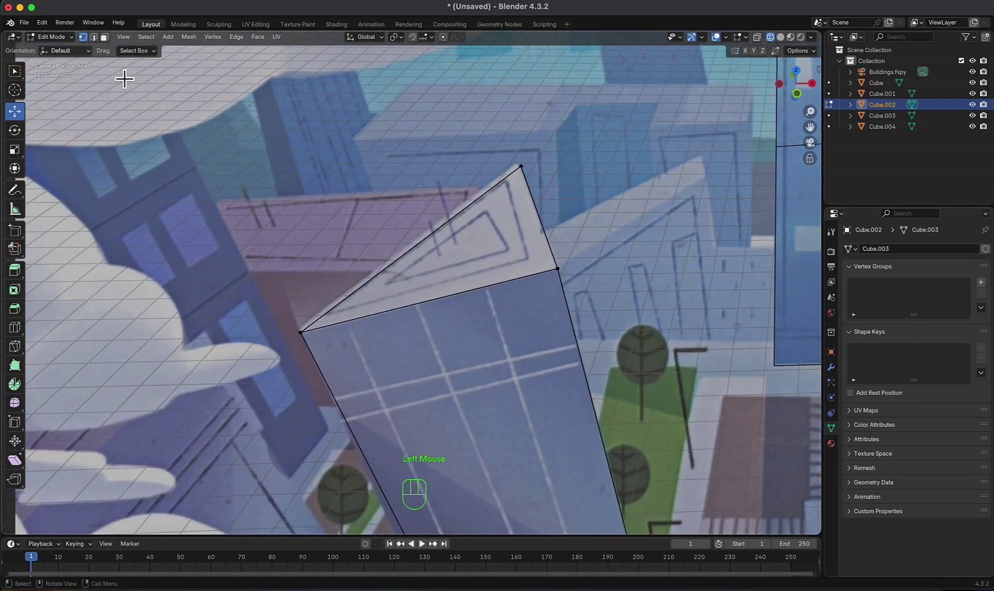
click(522, 162)
scroll(521, 164, up, 4)
shift+middle_drag(570, 191, 444, 361)
drag(501, 239, 497, 238)
drag(472, 223, 481, 205)
drag(510, 222, 501, 222)
drag(475, 208, 471, 218)
- Nudge the left-hand building's front-left roof corner outward along X and lower its rear-right roof corner along Z
shift+middle_drag(360, 374, 504, 248)
click(228, 400)
drag(262, 402, 258, 402)
shift+middle_drag(398, 356, 311, 460)
click(512, 208)
drag(506, 179, 506, 182)
- Fine-tune the left-hand building's front-left roof corner along Y and X to match the drawn corner
shift+middle_drag(316, 411, 474, 296)
click(295, 392)
drag(316, 369, 315, 369)
drag(331, 392, 329, 394)
scroll(523, 447, down, 3)
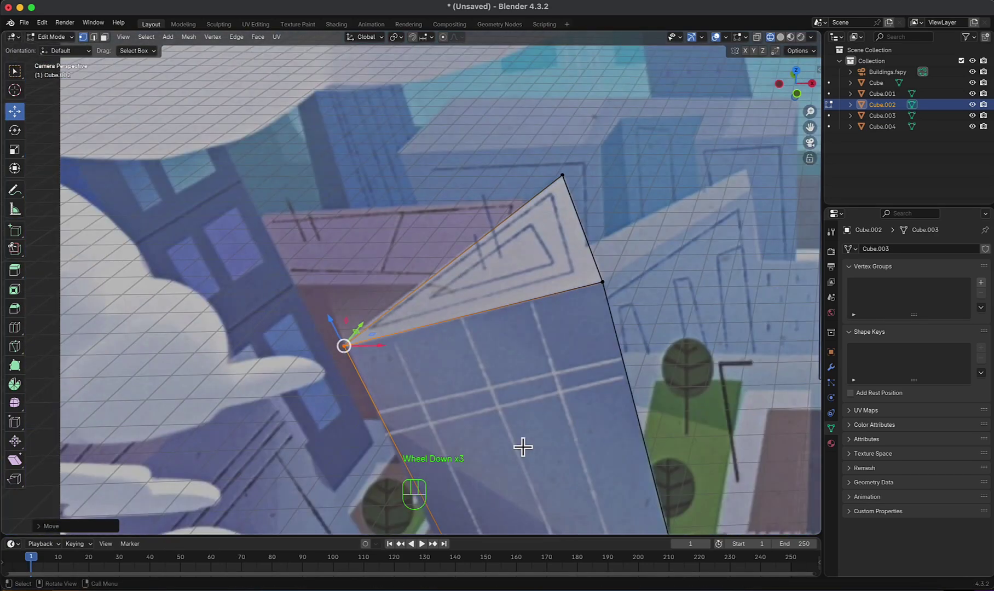
- Nudge the left-hand building's front-left base corner outward along X
shift+middle_drag(522, 447, 412, 54)
click(415, 342)
shift+middle_drag(444, 346, 435, 428)
drag(444, 436, 442, 436)
- Raise the left-hand building's front-left roof corner by about 0.026 m along Z and return to Object Mode
shift+middle_drag(339, 235, 350, 417)
click(237, 223)
scroll(255, 249, up, 3)
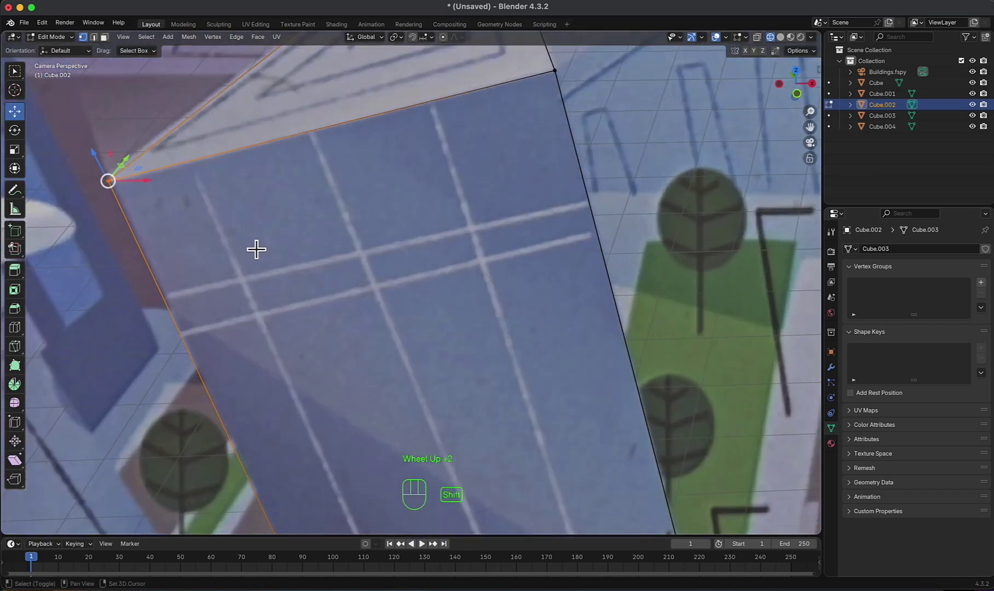
shift+middle_drag(255, 249, 229, 229)
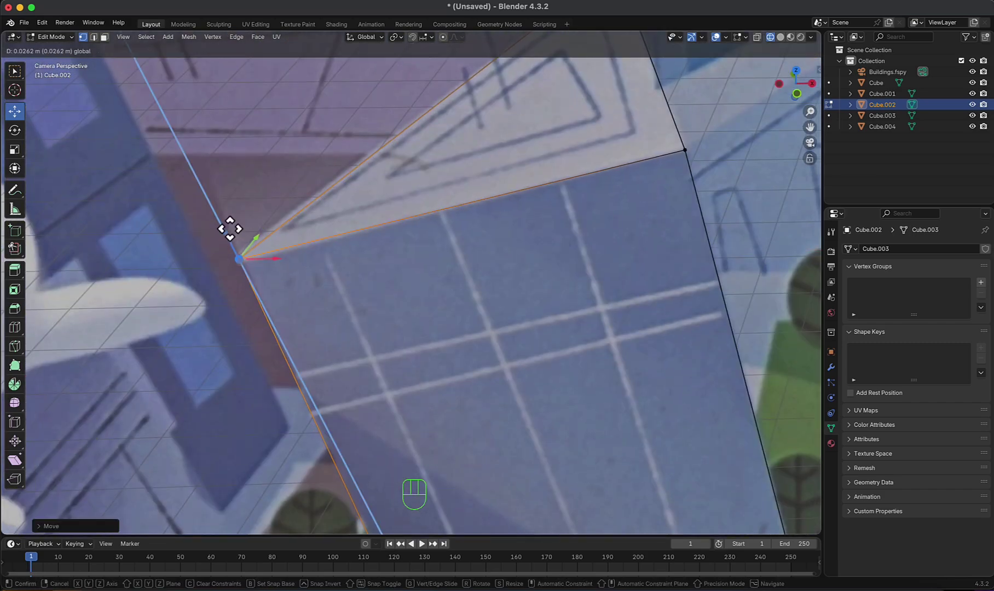
click(229, 229)
scroll(541, 312, down, 4)
shift+middle_drag(541, 313, 545, 175)
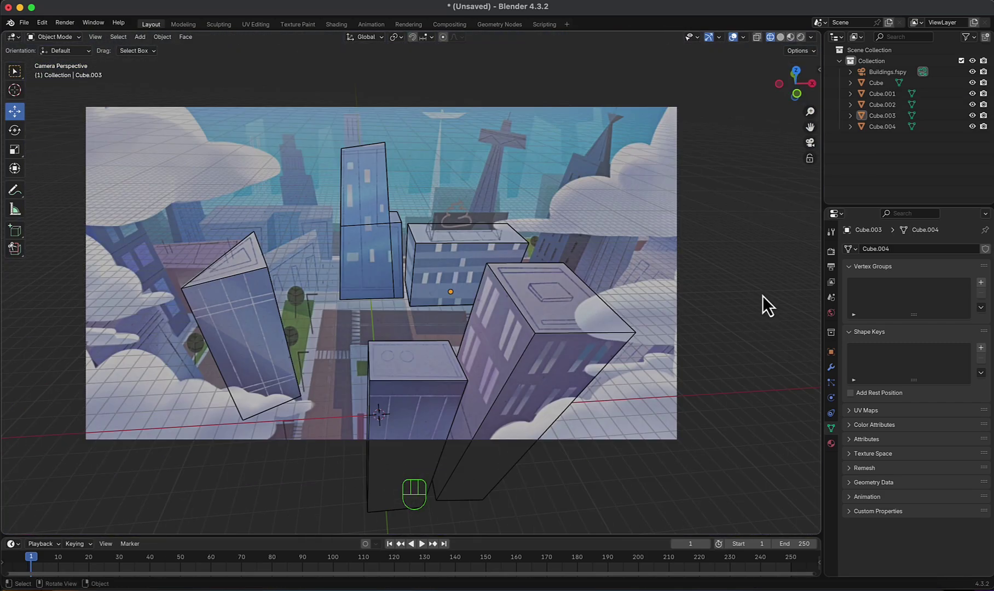
scroll(569, 320, down, 2)
scroll(520, 344, up, 3)
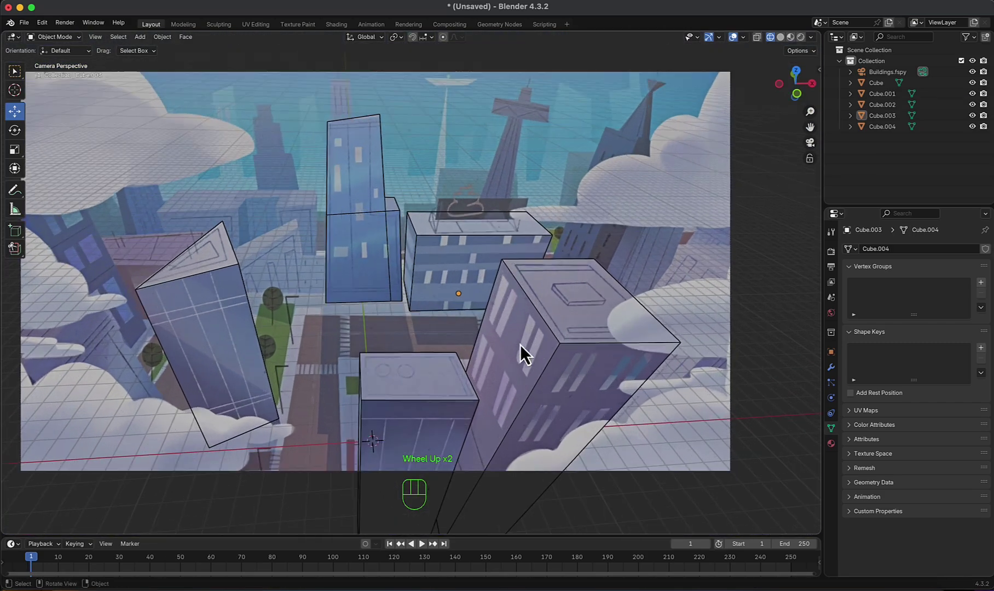
scroll(512, 351, up, 1)
scroll(512, 350, up, 1)
scroll(513, 351, down, 2)
shift+middle_drag(573, 388, 605, 409)
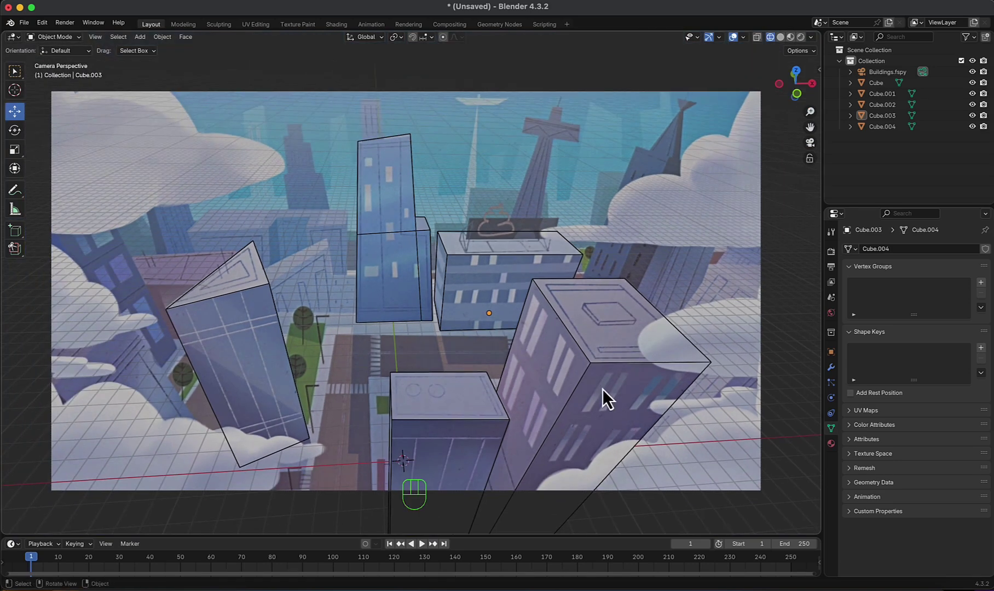
- Switch the viewport to Material Preview, hide everything except the large purple building's cube, and select that cube
click(616, 364)
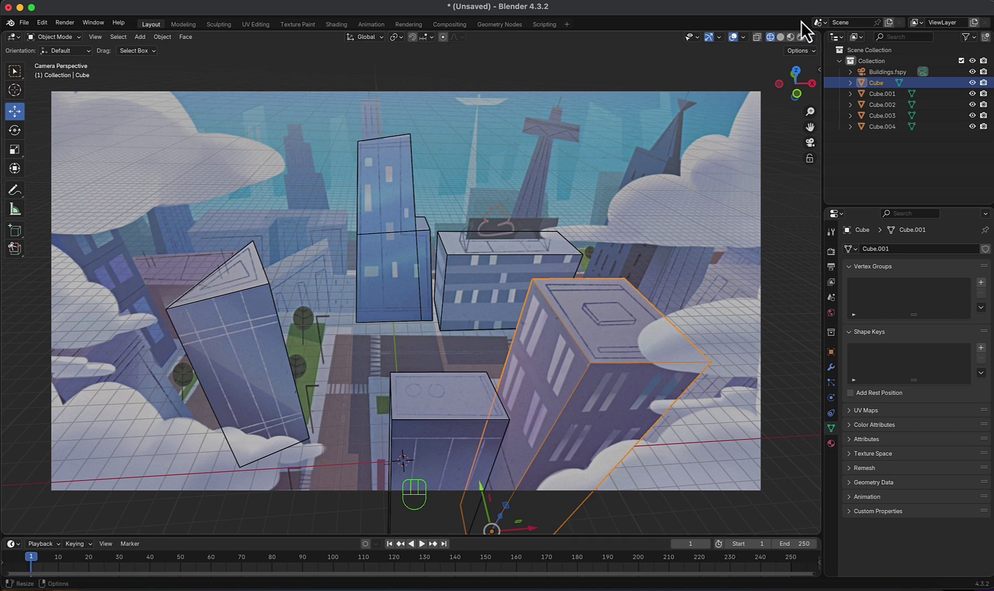
click(792, 39)
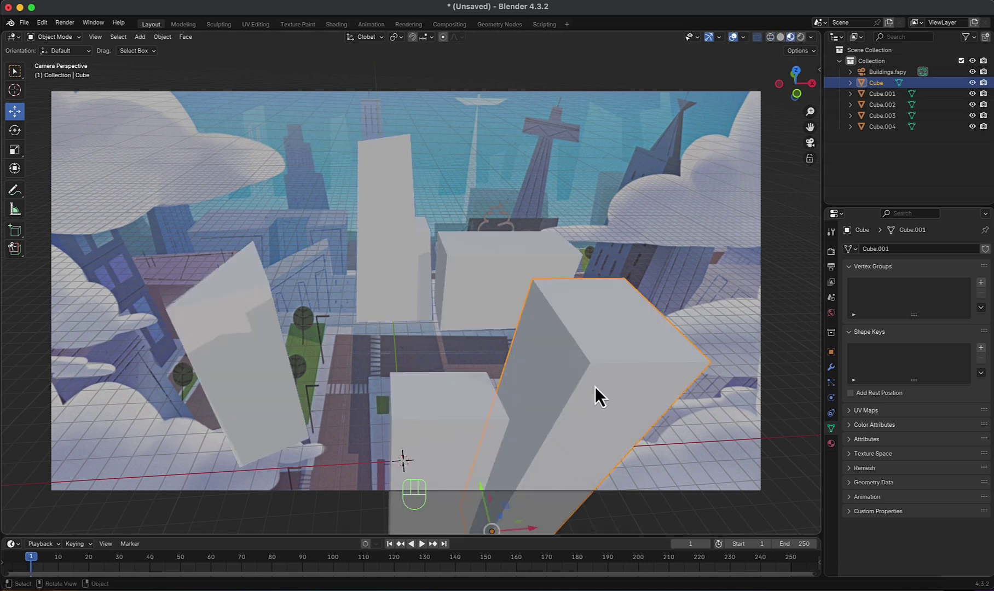
key(super+i)
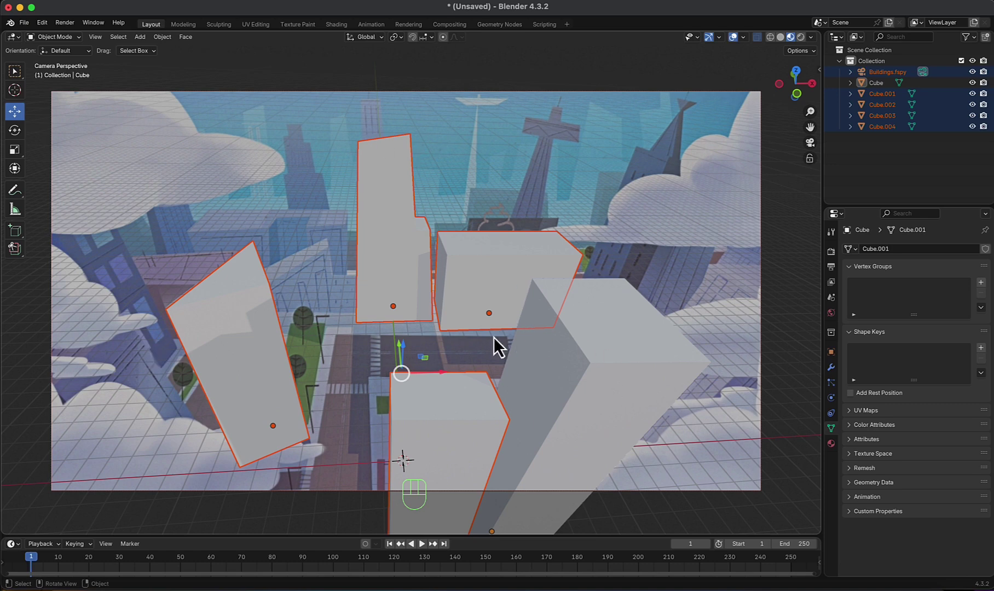
key(h)
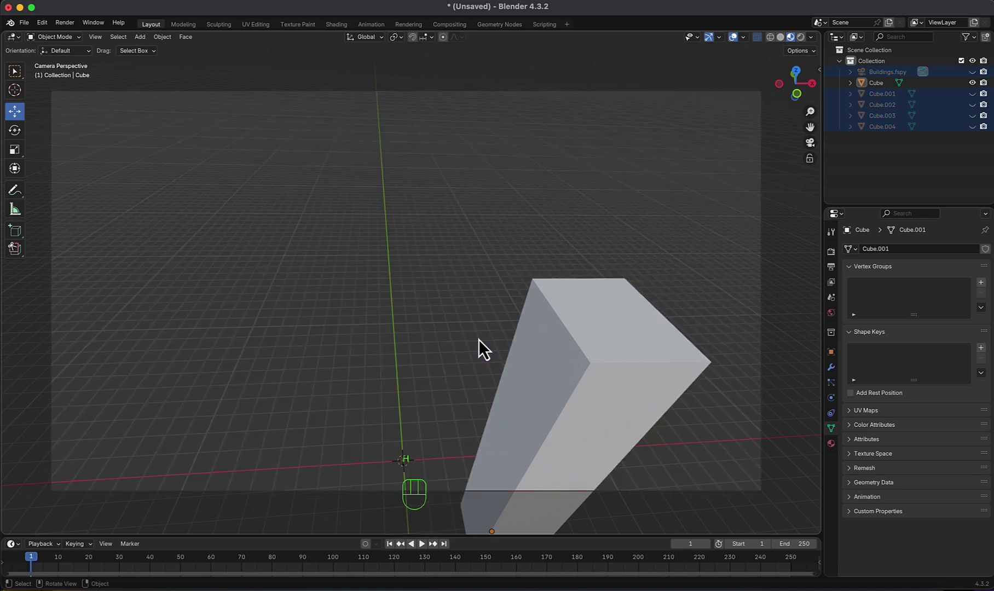
click(527, 374)
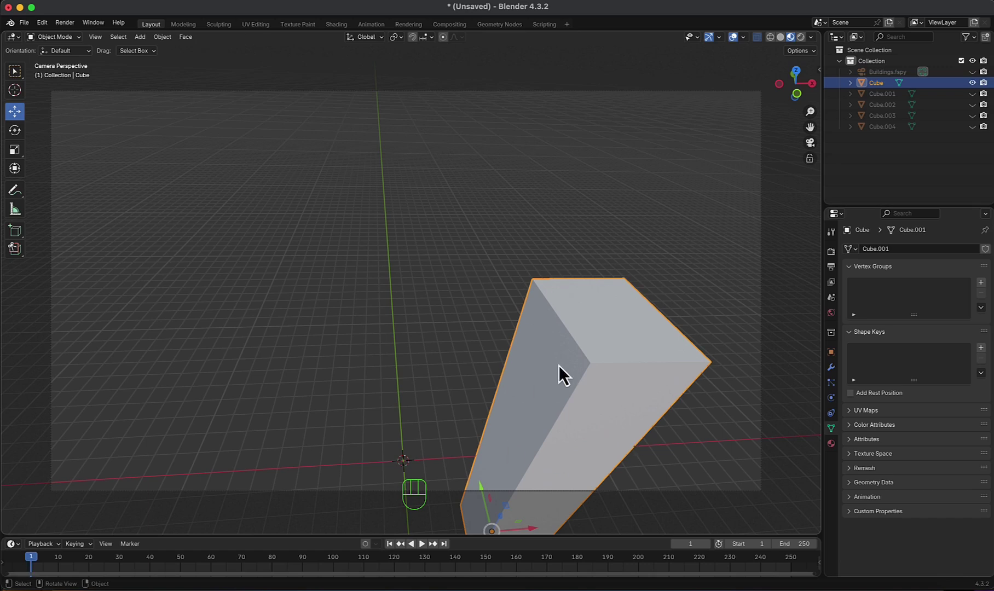
- Capture a screenshot of the camera frame showing only the remaining building cube
shift+middle_drag(478, 296, 483, 299)
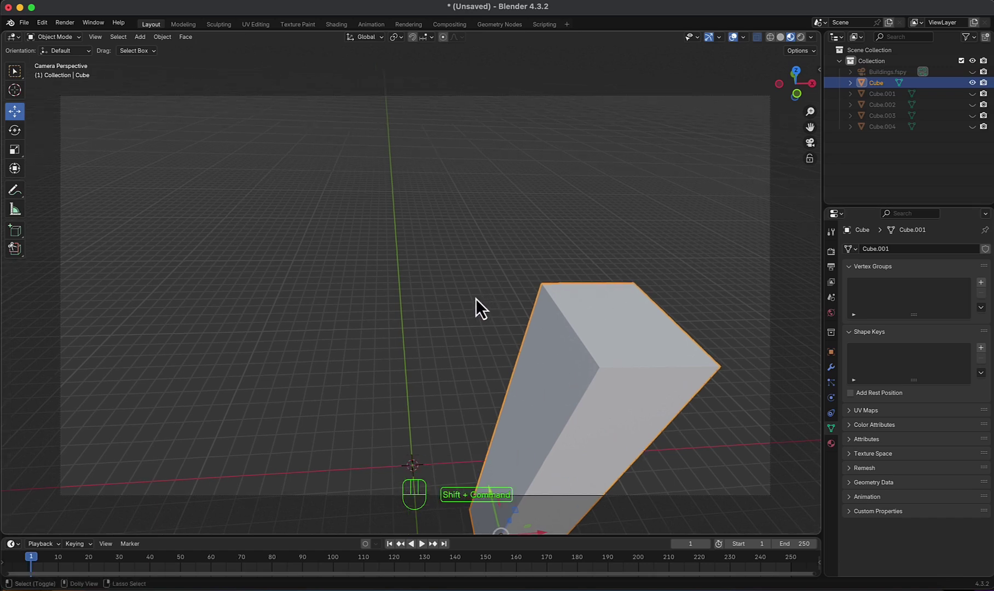
key(shift+b)
drag(59, 96, 770, 504)
- Switch to Photoshop, place the screenshot in Buildings.psd scaled to the canvas, and move its layer directly above Generative Fill 5
click(634, 581)
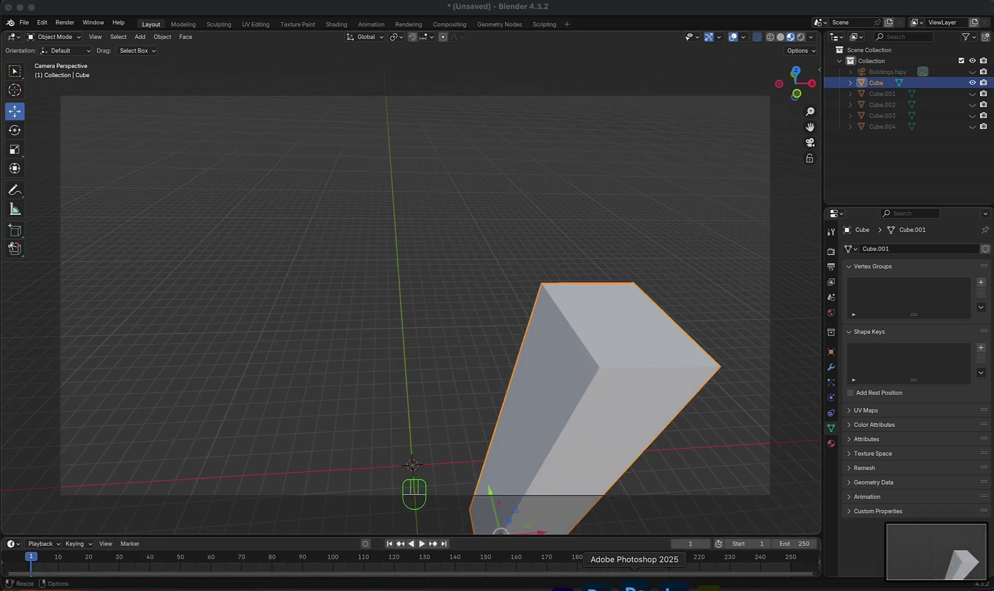
drag(952, 560, 446, 328)
key(Return)
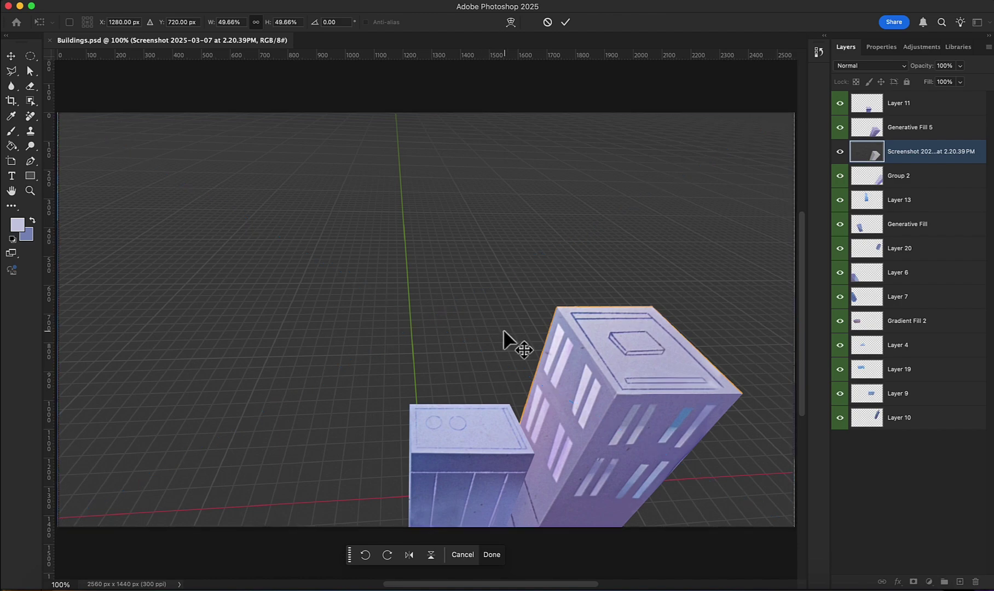
drag(870, 156, 902, 129)
- Toggle the screenshot layer's visibility repeatedly to compare the cube's outline with the drawn purple building
click(841, 128)
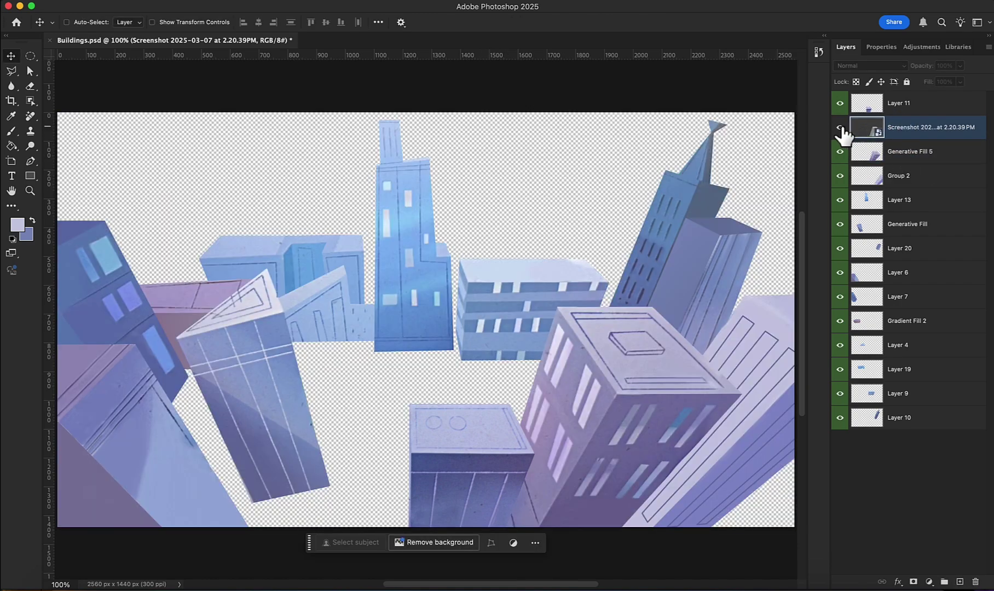
click(840, 128)
click(840, 128)
click(840, 128)
click(840, 128)
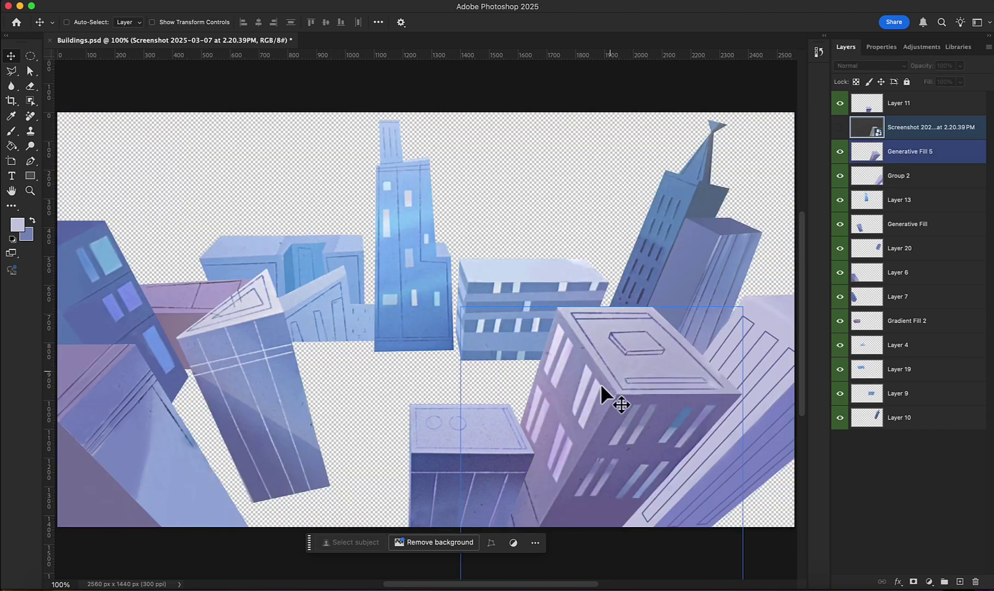
click(840, 128)
click(840, 128)
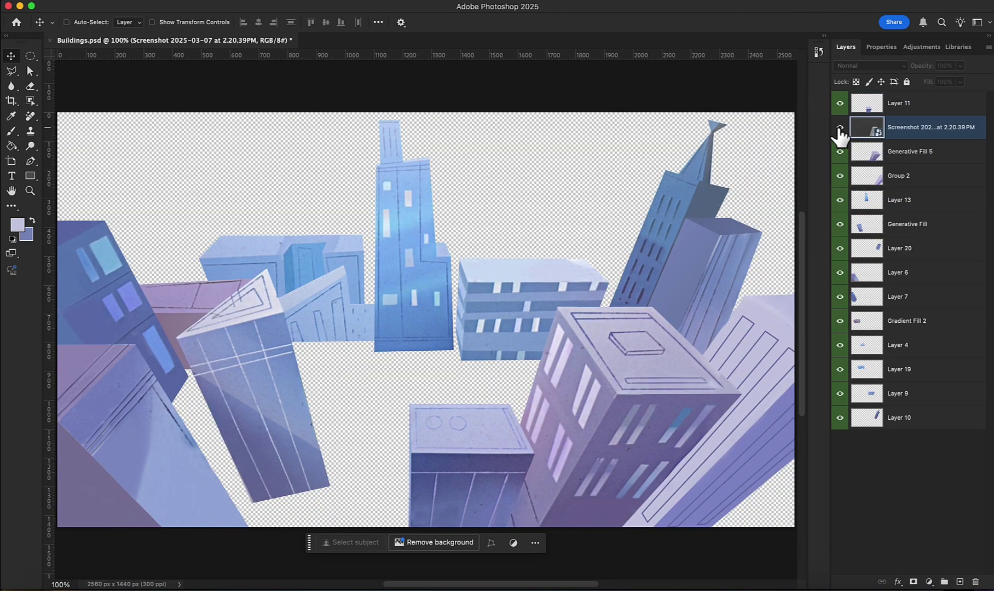
click(840, 127)
click(841, 127)
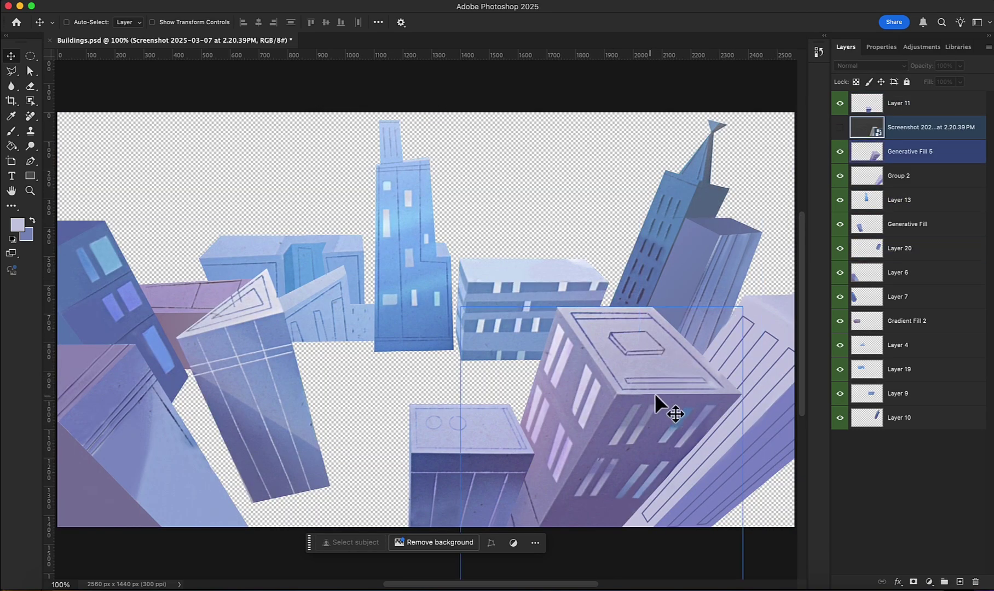
alt+scroll(657, 406, up, 3)
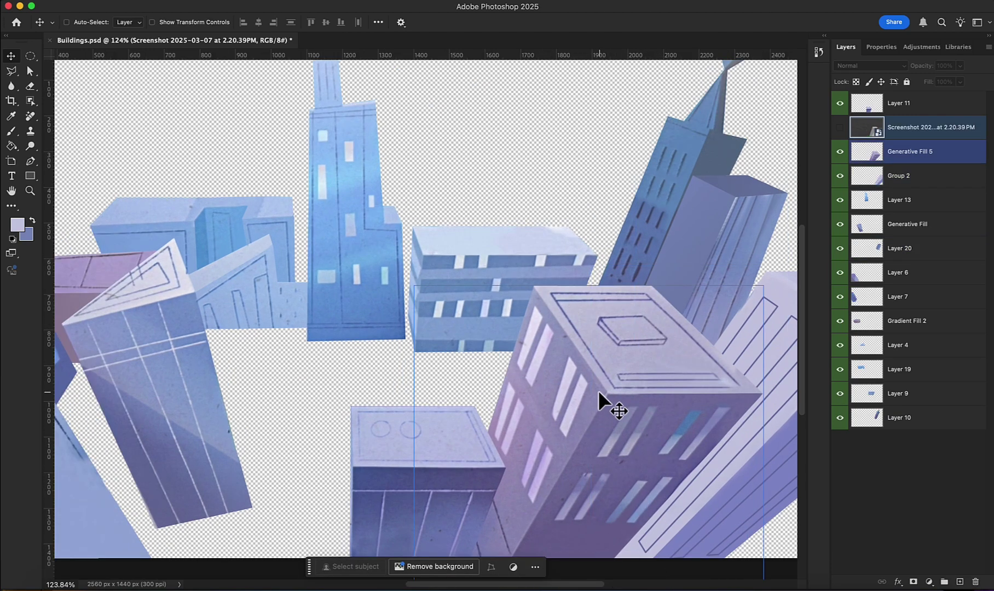
click(840, 128)
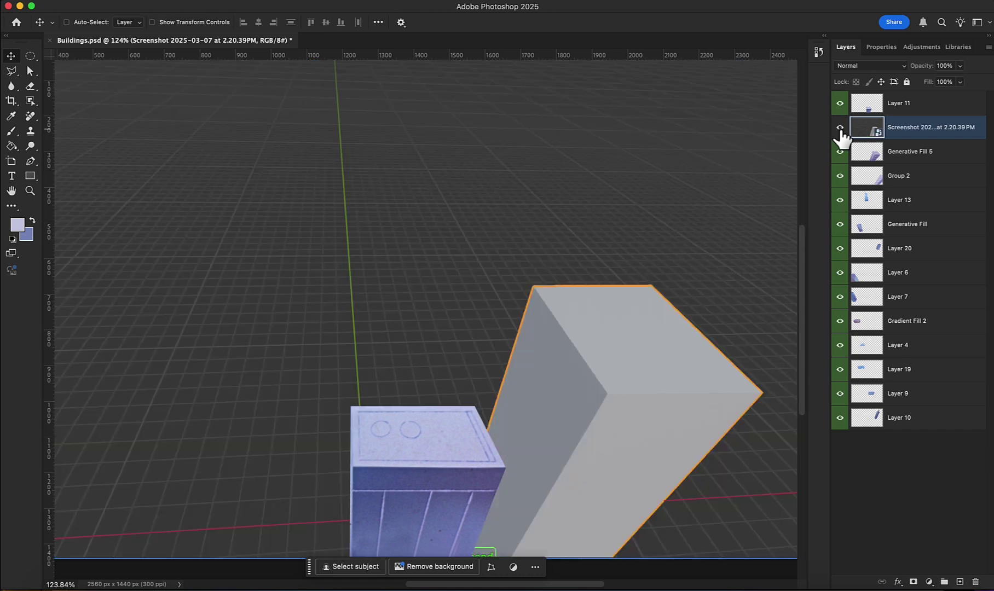
click(840, 128)
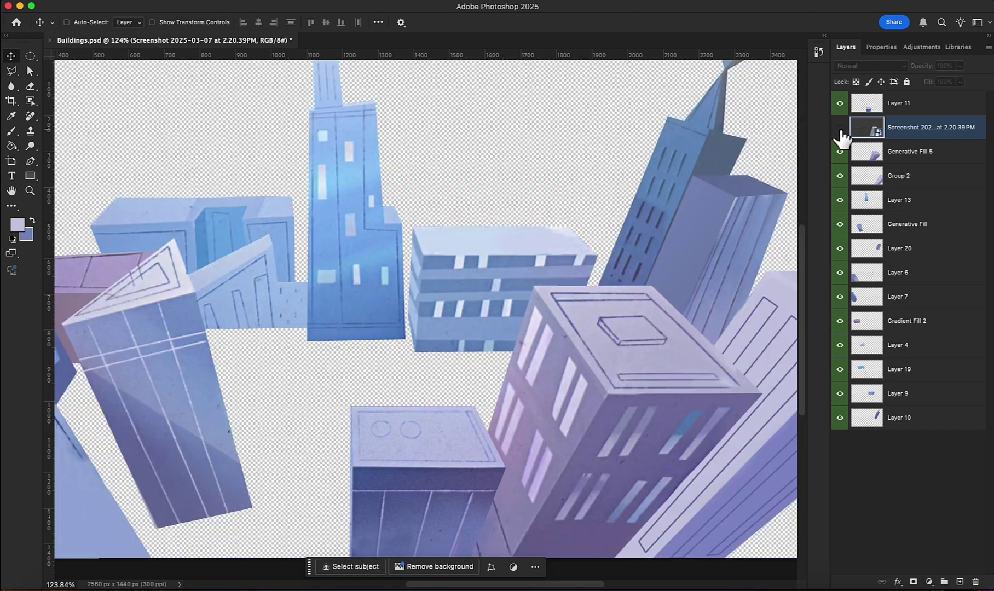
- Toggle the individual building layers' visibility to check how the buildings are separated, and show the screenshot layer again
alt+scroll(610, 398, down, 5)
alt+scroll(610, 398, up, 1)
shift+super+click(617, 406)
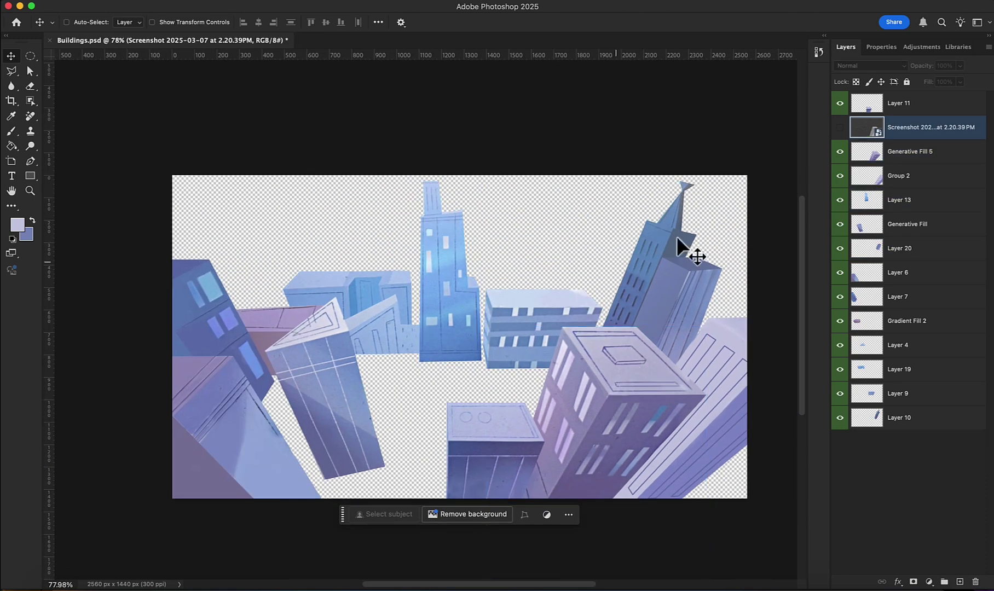
super+click(834, 113)
click(841, 103)
click(840, 153)
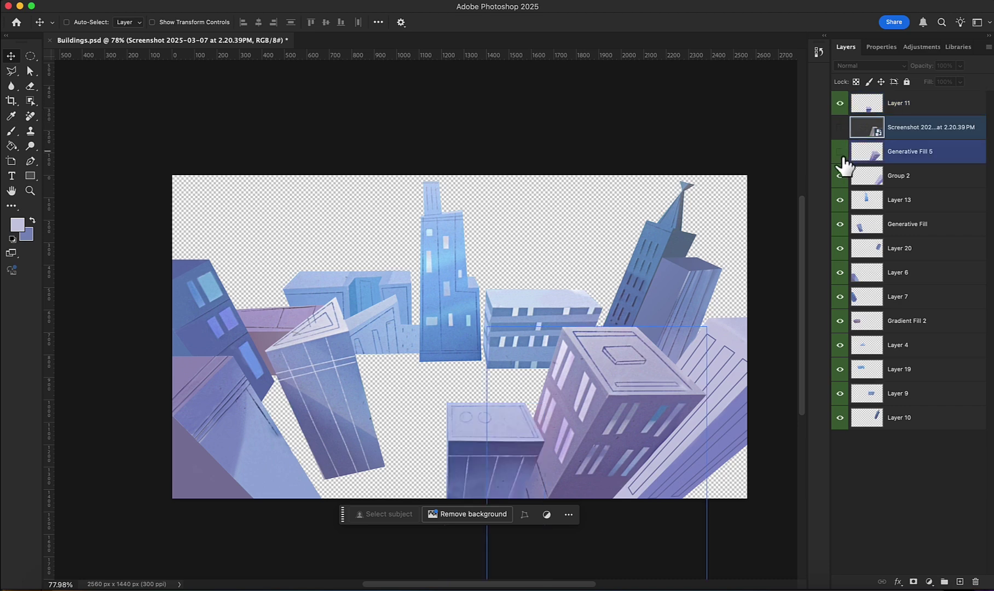
click(840, 154)
click(839, 178)
click(841, 175)
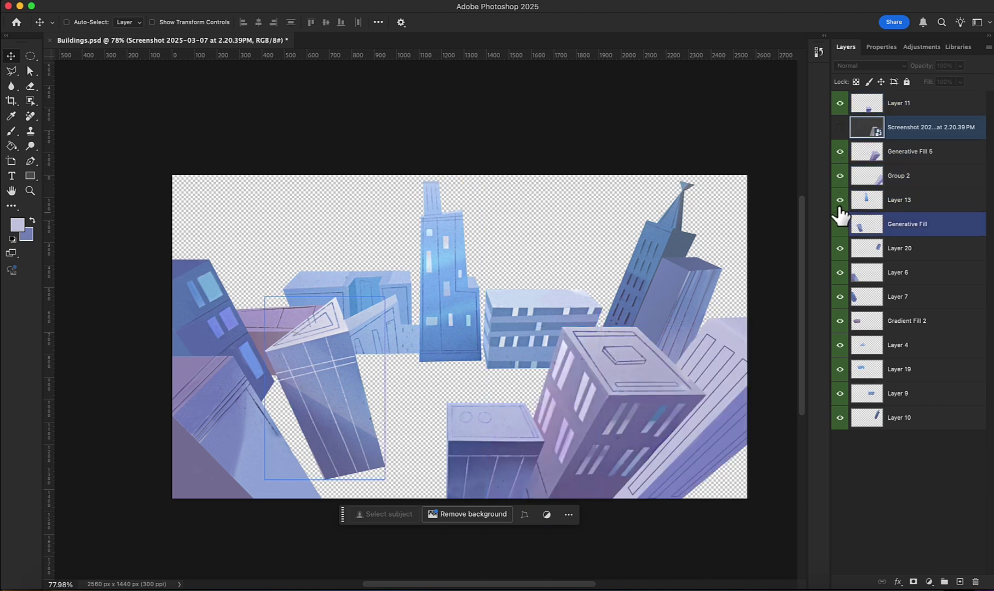
click(841, 200)
click(840, 224)
click(849, 248)
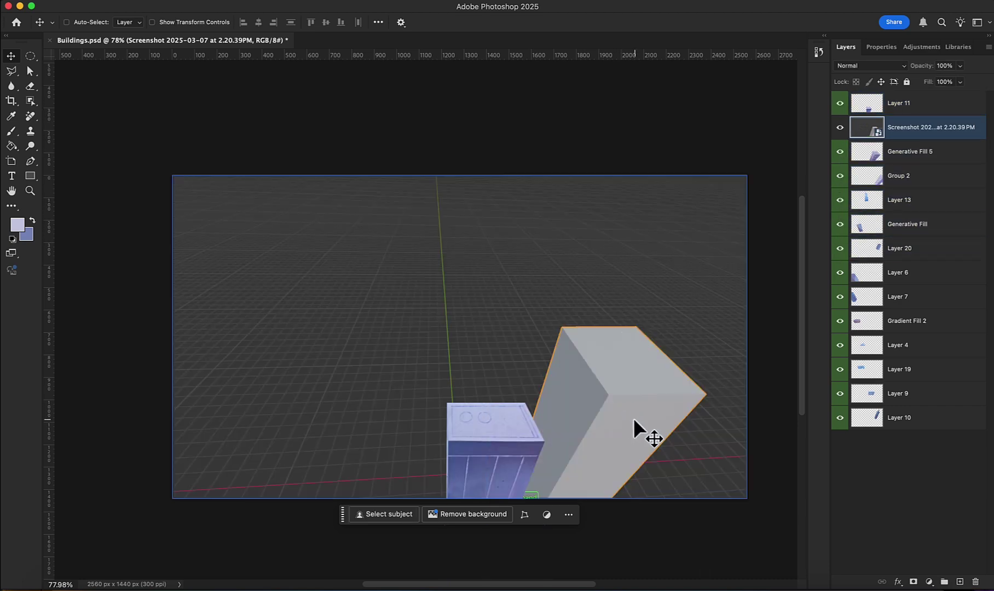
- Select the Generative Fill 5 layer containing the large purple building
alt+scroll(637, 413, up, 3)
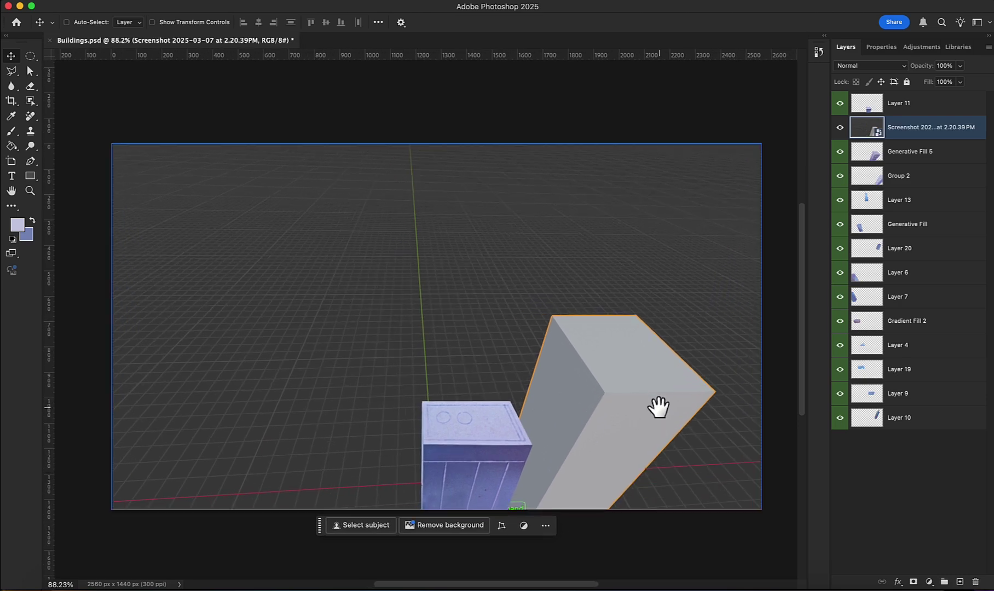
drag(659, 407, 646, 393)
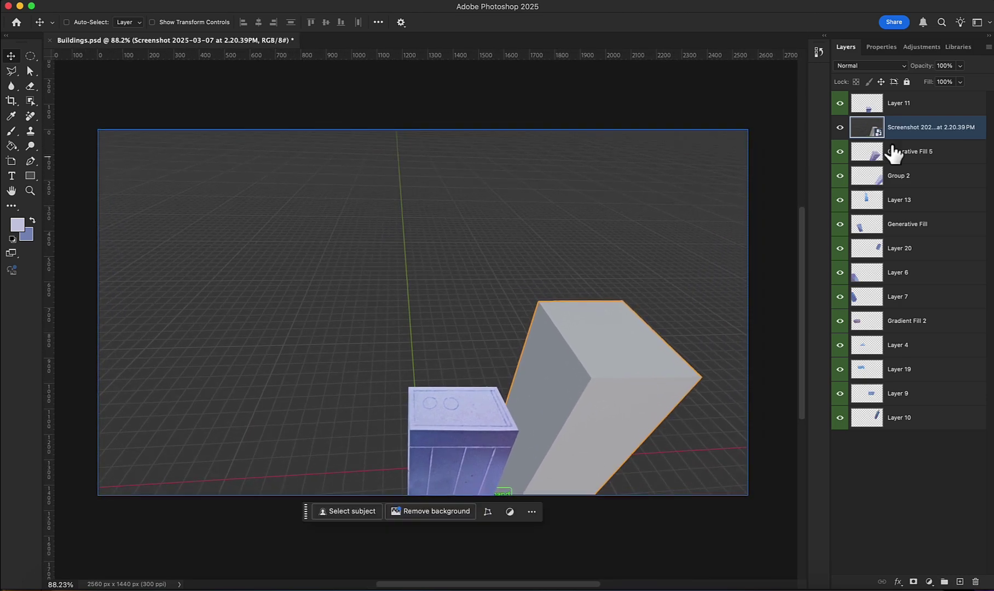
click(914, 154)
click(868, 160)
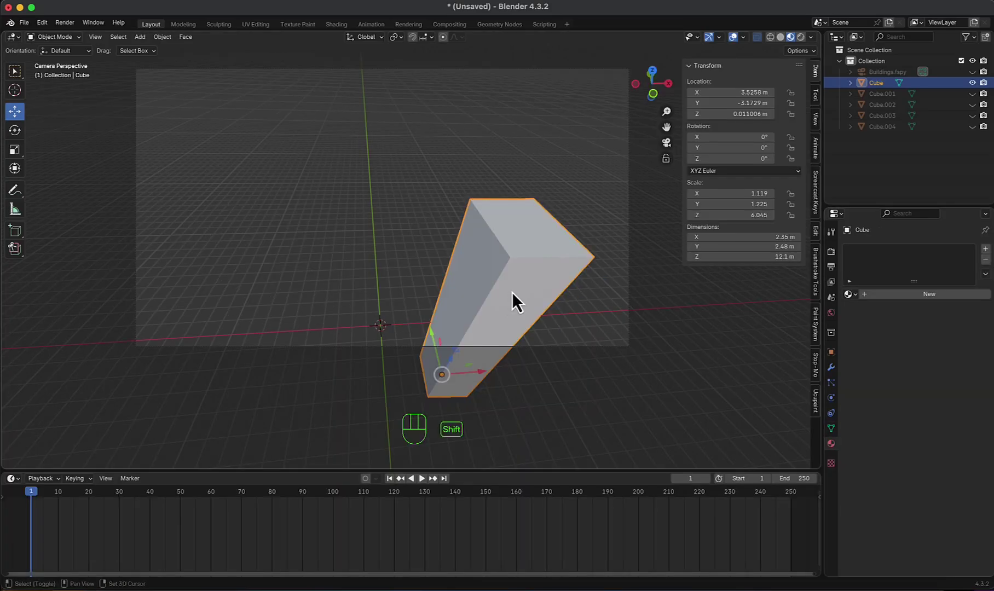
- Set the render engine to Cycles with GPU Compute as the device
shift+middle_drag(512, 292, 513, 292)
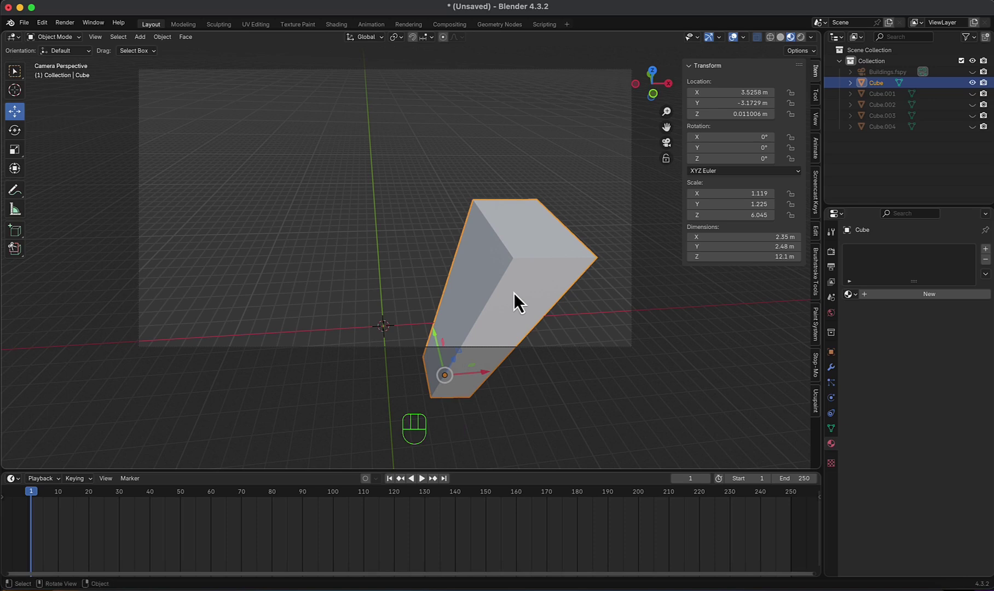
click(833, 253)
click(923, 249)
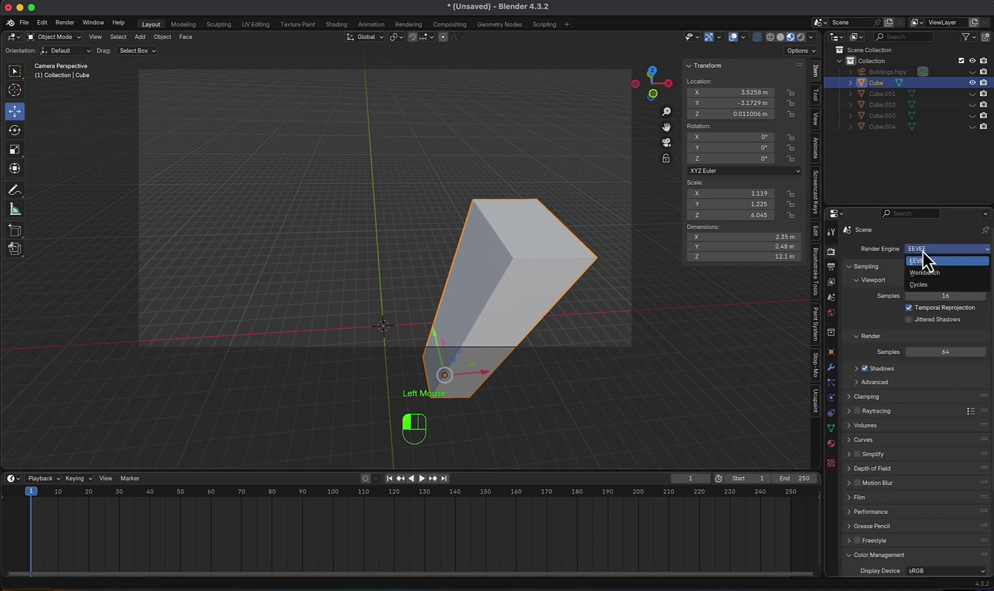
click(926, 284)
click(928, 274)
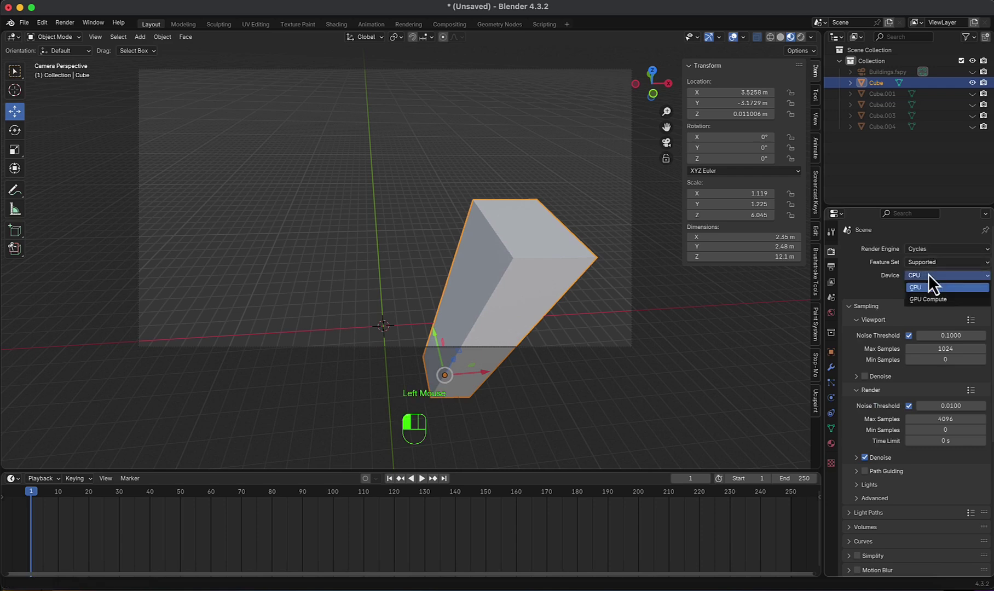
click(917, 301)
- Disable both noise thresholds and render denoising, and set the viewport and render samples to 50
click(909, 322)
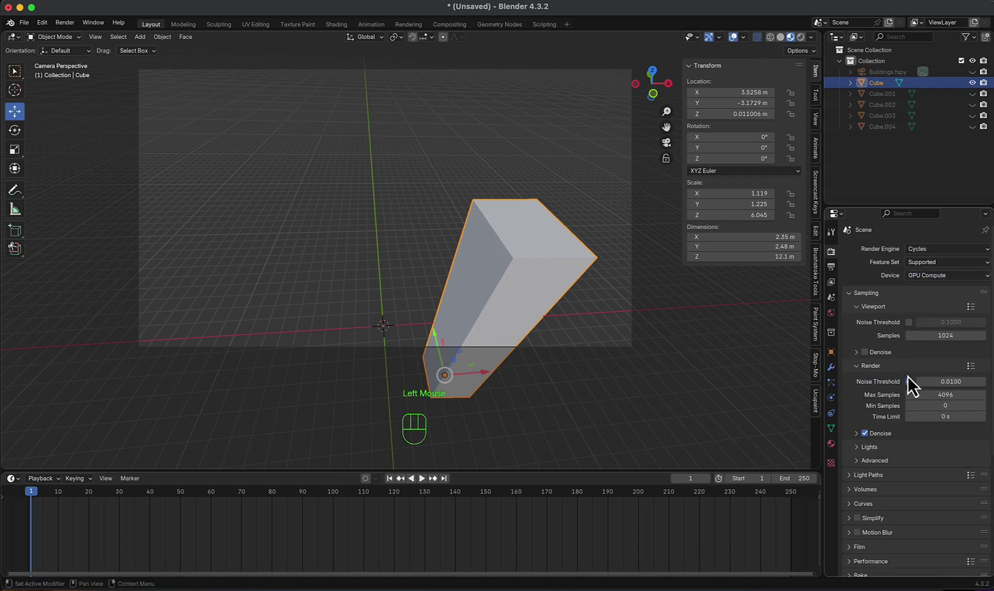
click(910, 381)
click(865, 423)
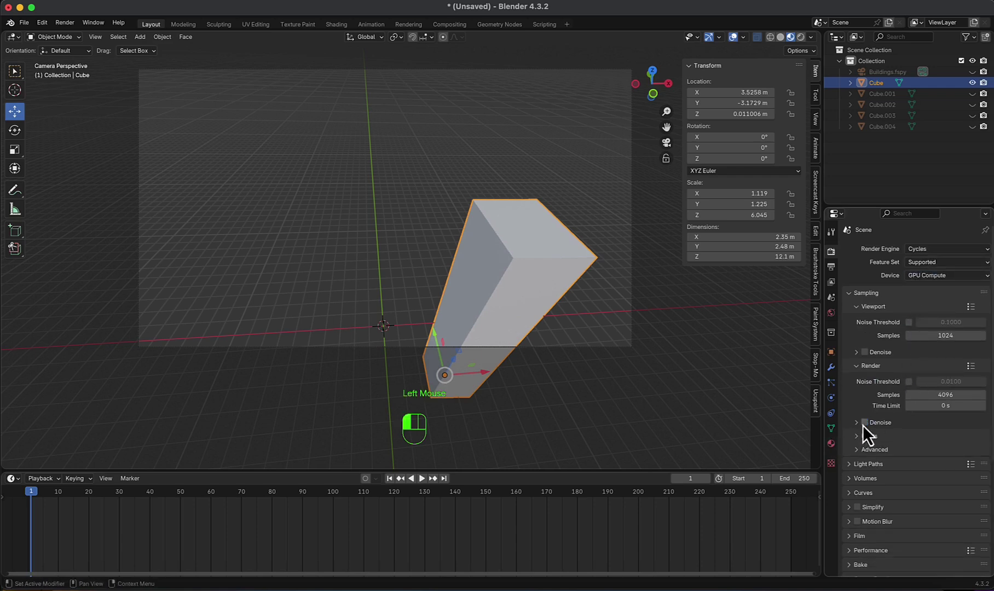
click(944, 334)
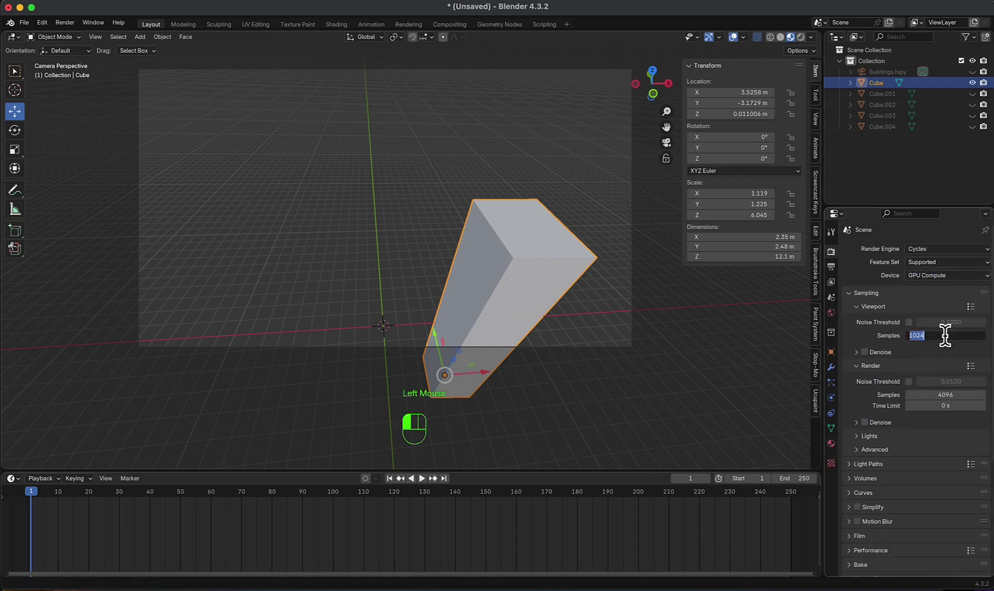
click(946, 394)
text(50)
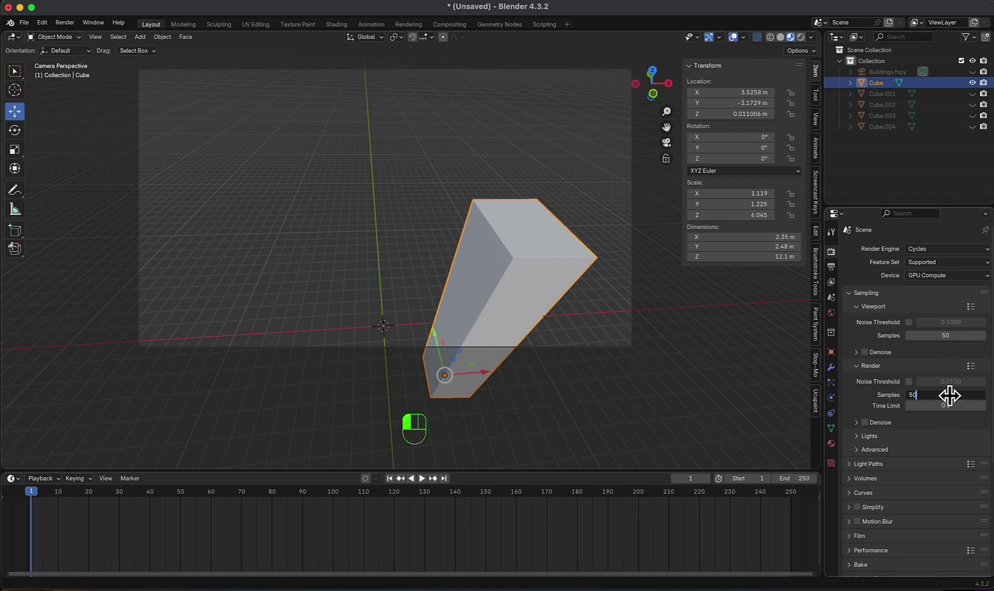
key(Return)
- Set the color management view transform to Standard
scroll(924, 427, down, 4)
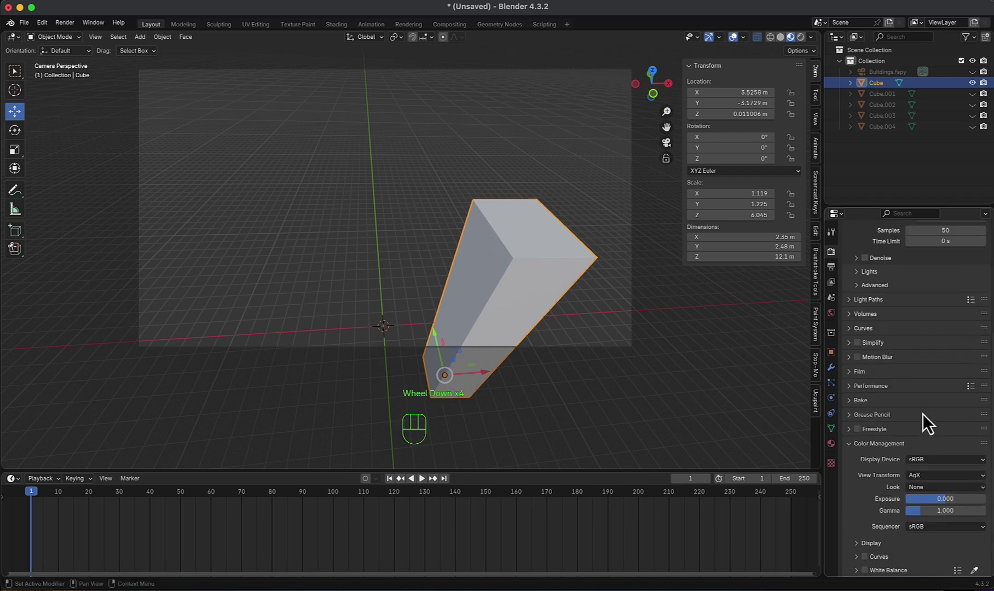
click(947, 475)
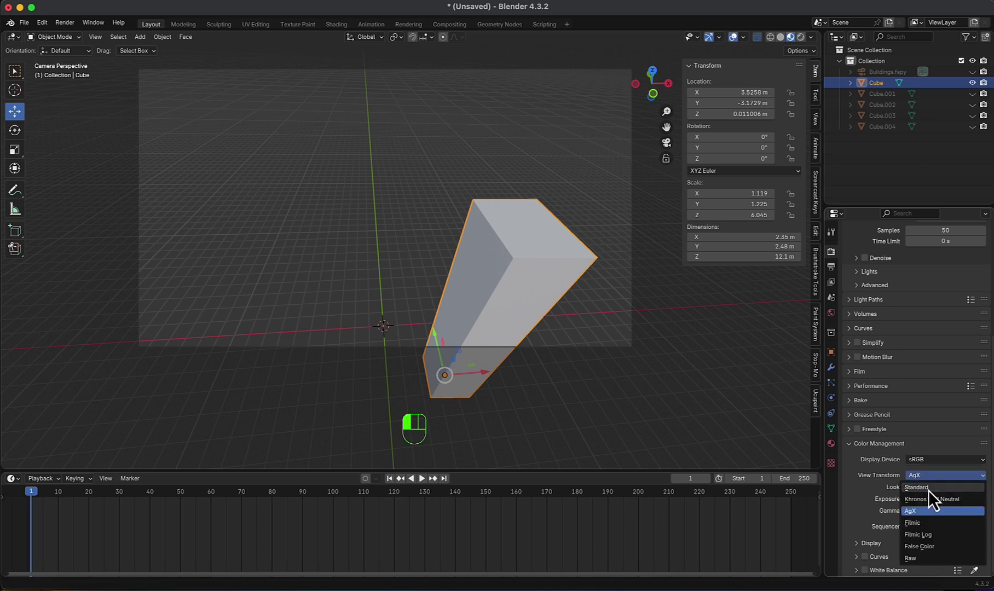
click(928, 488)
- Apply all transforms to the large building cube
shift+scroll(629, 330, down, 2)
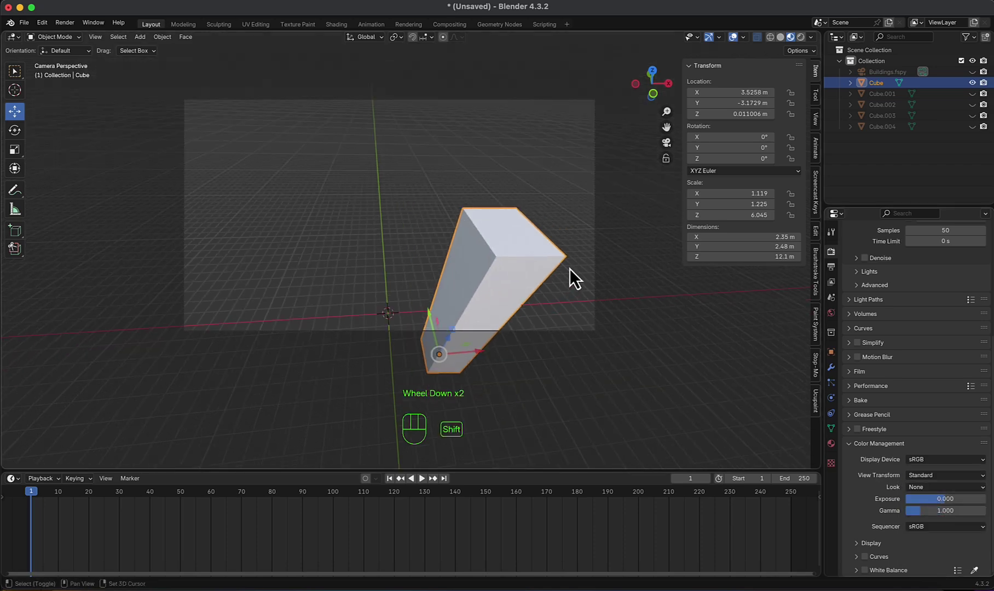
scroll(570, 292, up, 1)
shift+middle_drag(570, 267, 583, 309)
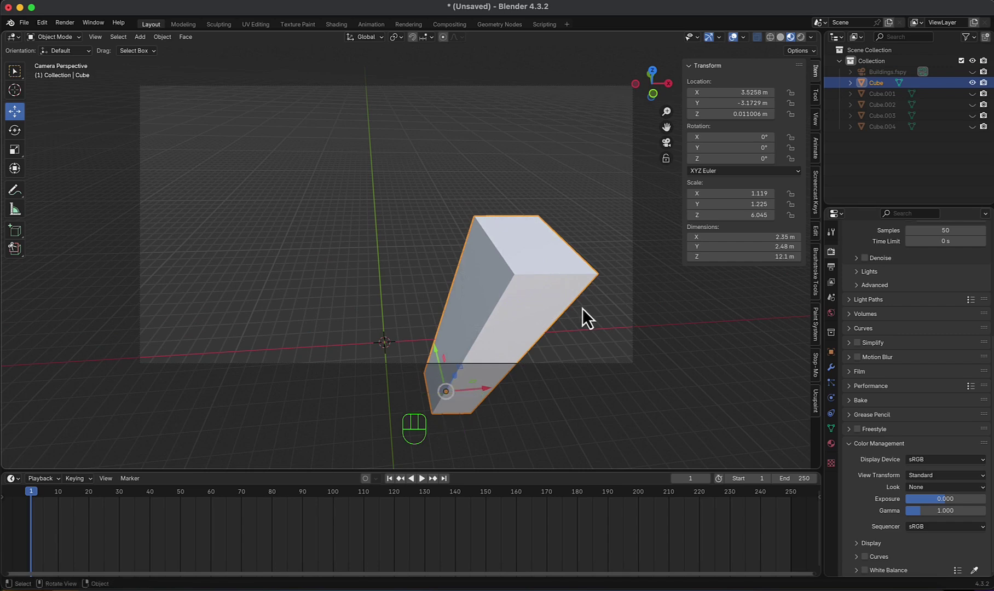
click(591, 373)
click(507, 316)
key(super+a)
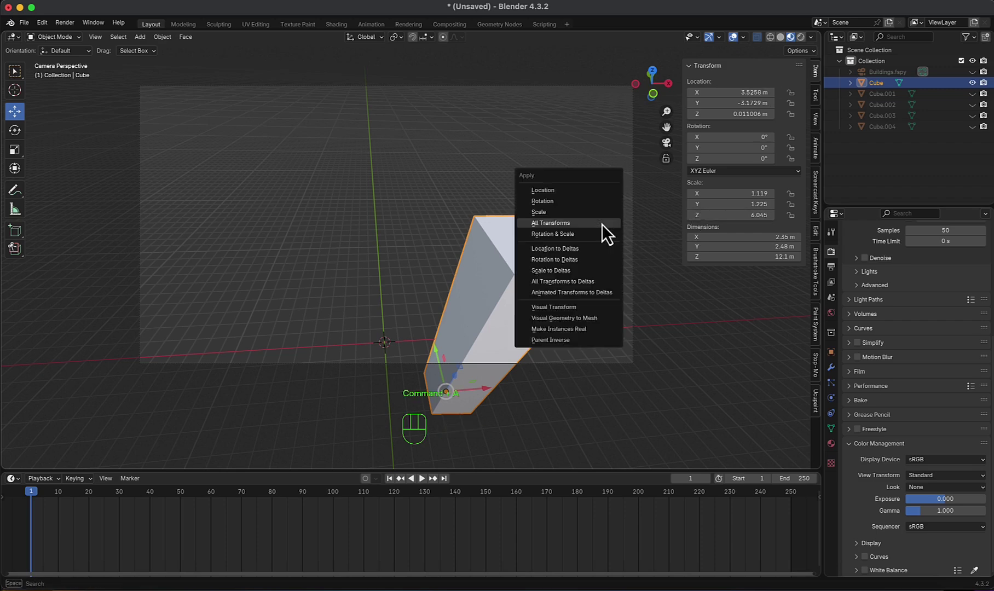
click(545, 226)
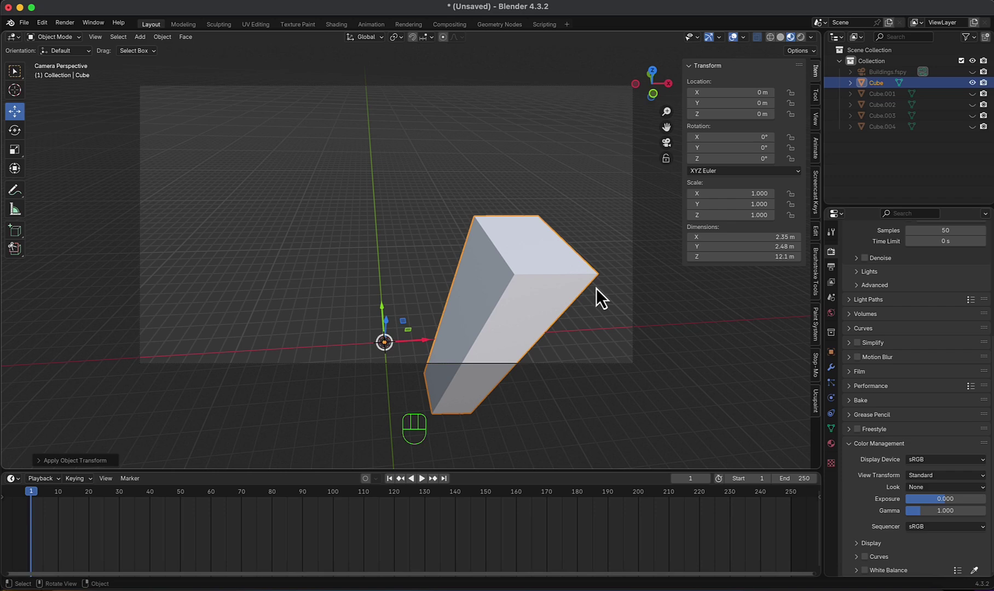
- Create a new material on the cube and name it Building-01
click(832, 444)
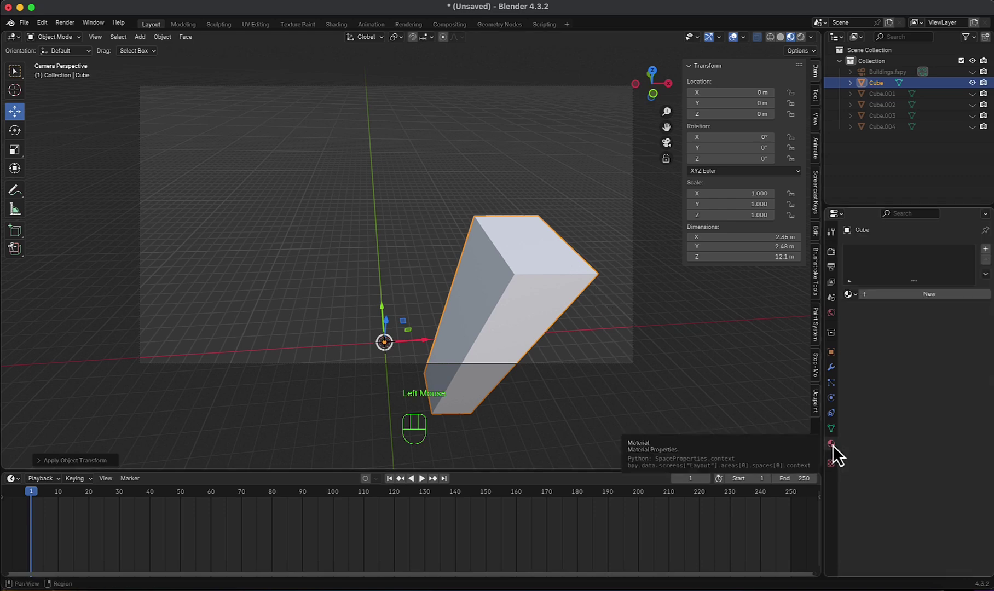
click(907, 297)
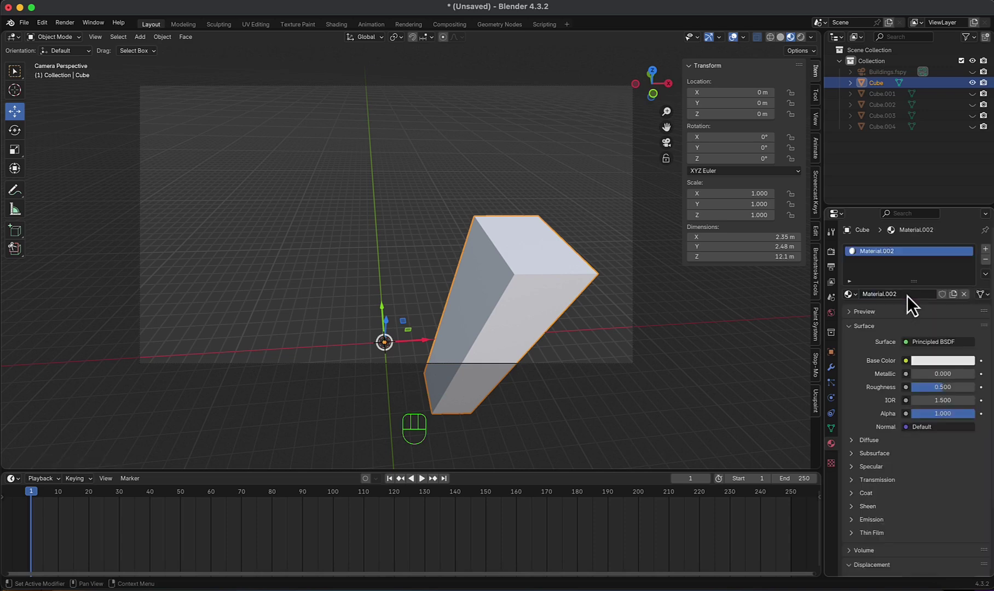
click(889, 294)
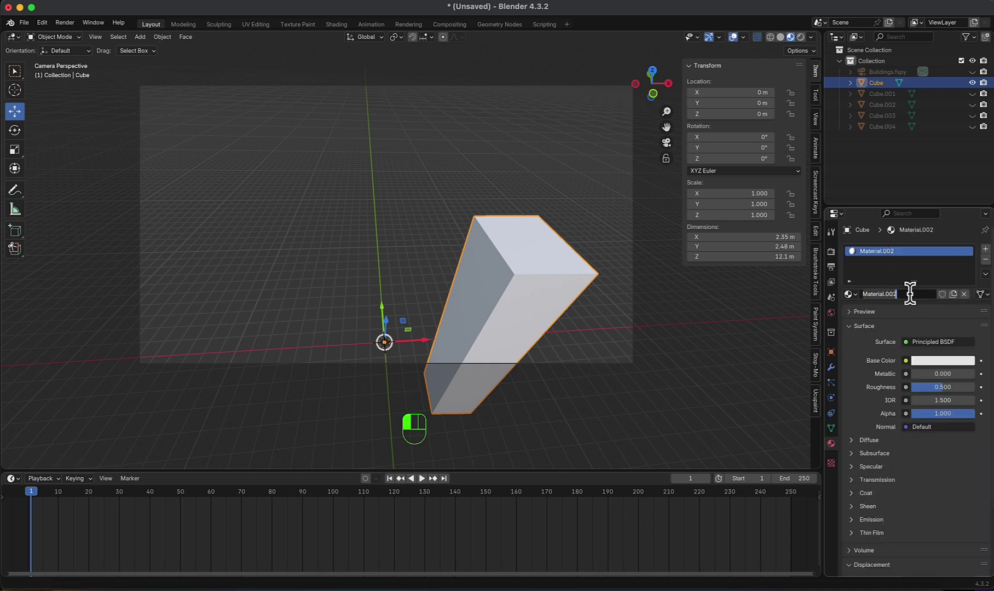
text(Building-01)
key(Return)
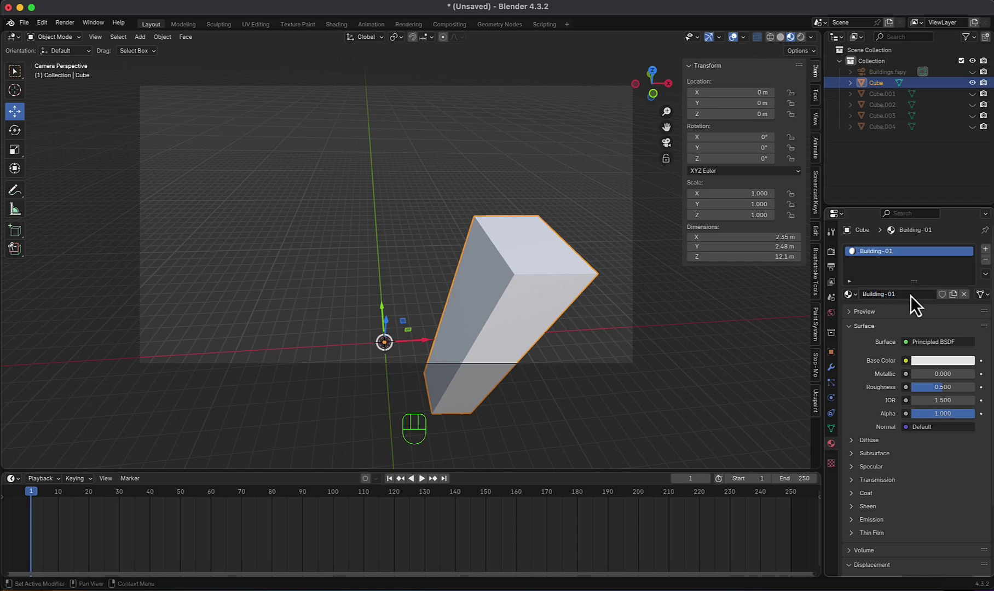
- Add a Subdivision modifier to the cube, set to Simple with 4 viewport levels
click(831, 368)
click(909, 247)
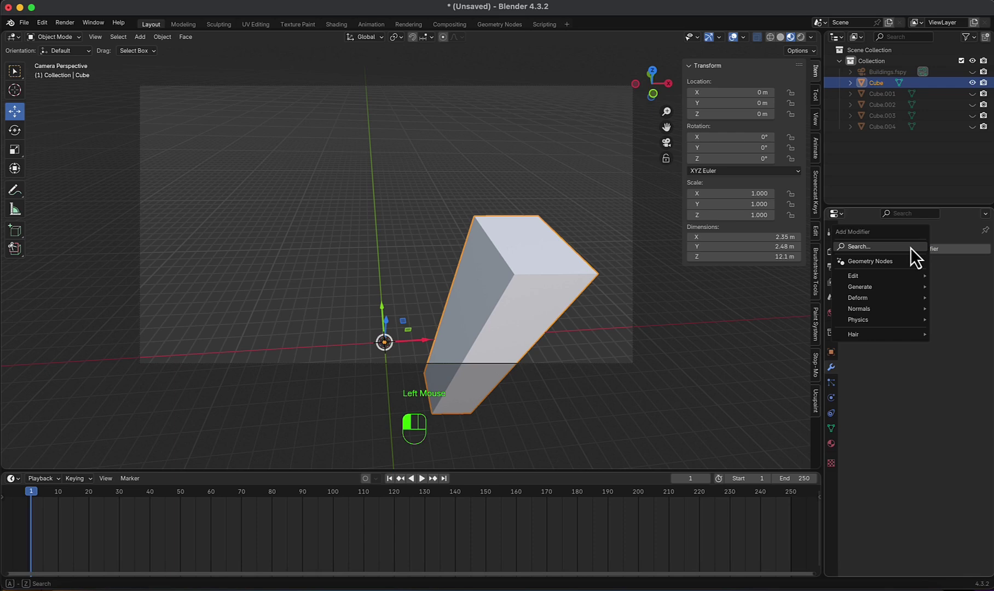
click(910, 248)
click(815, 268)
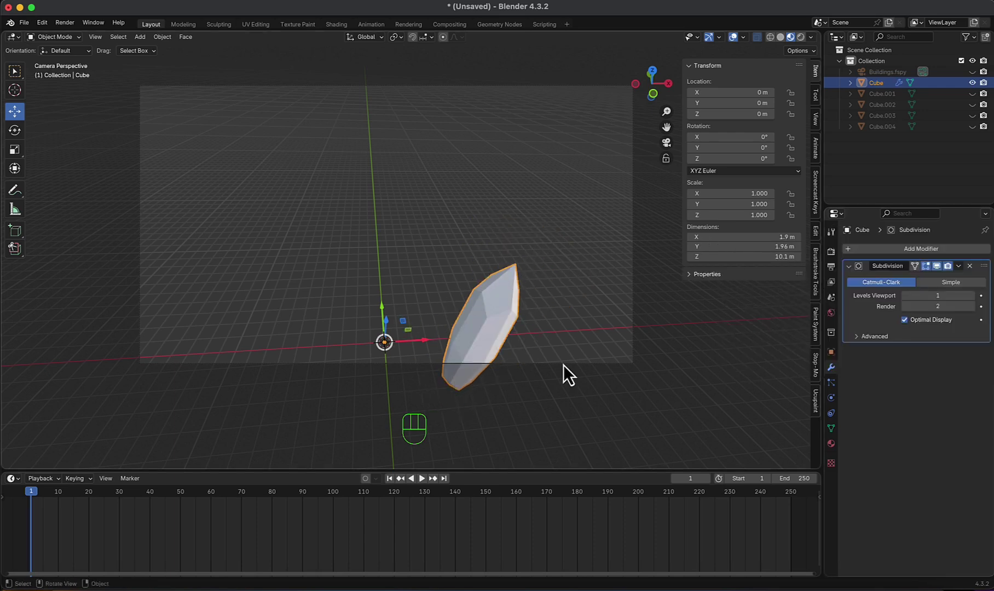
click(943, 285)
click(972, 297)
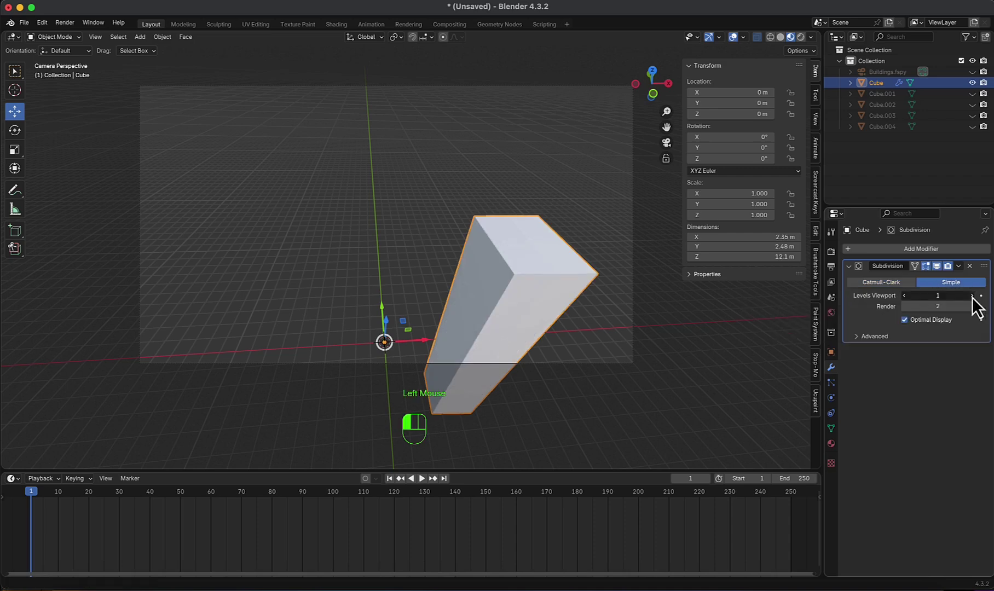
click(972, 297)
click(972, 297)
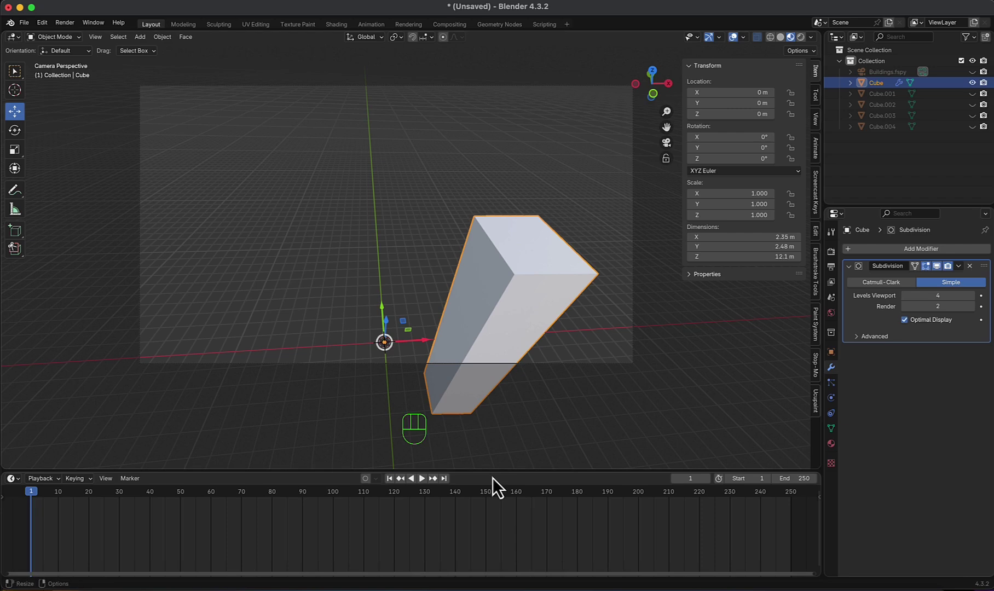
- Enlarge the timeline area and change it to the Shader Editor showing the Building-01 material nodes
drag(492, 471, 506, 343)
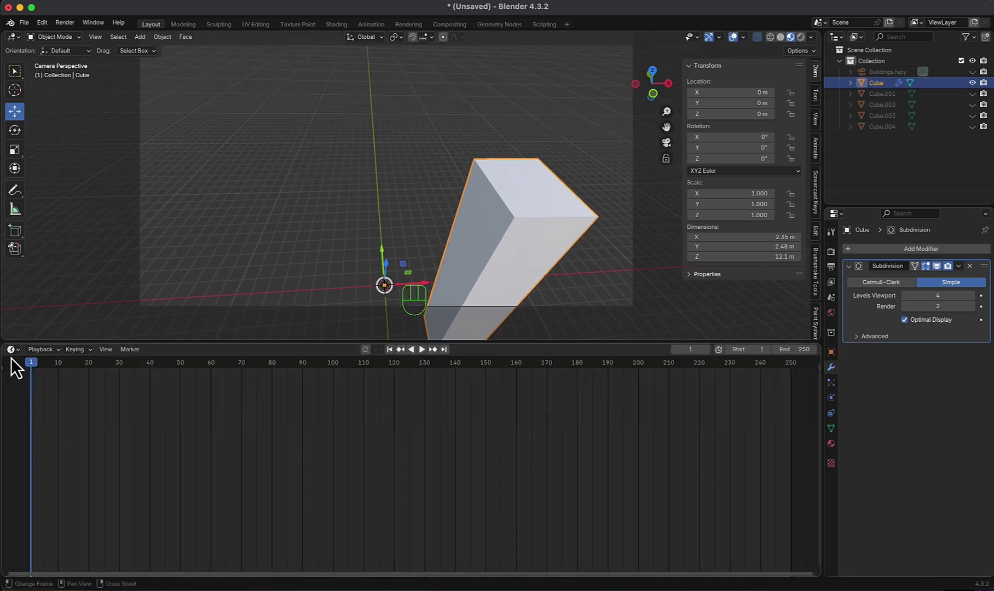
click(11, 350)
click(41, 449)
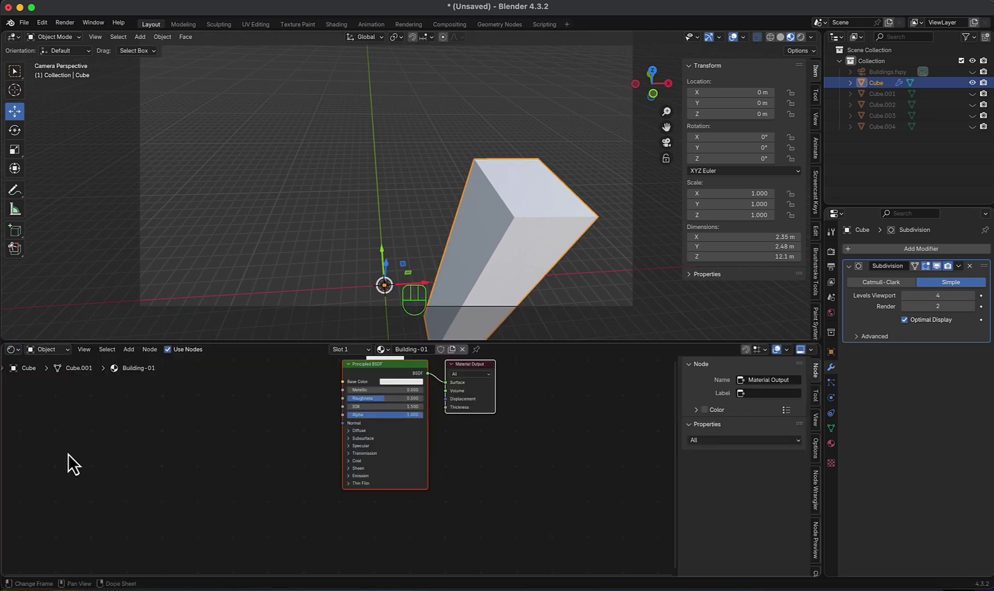
scroll(362, 431, up, 2)
middle_drag(396, 412, 457, 482)
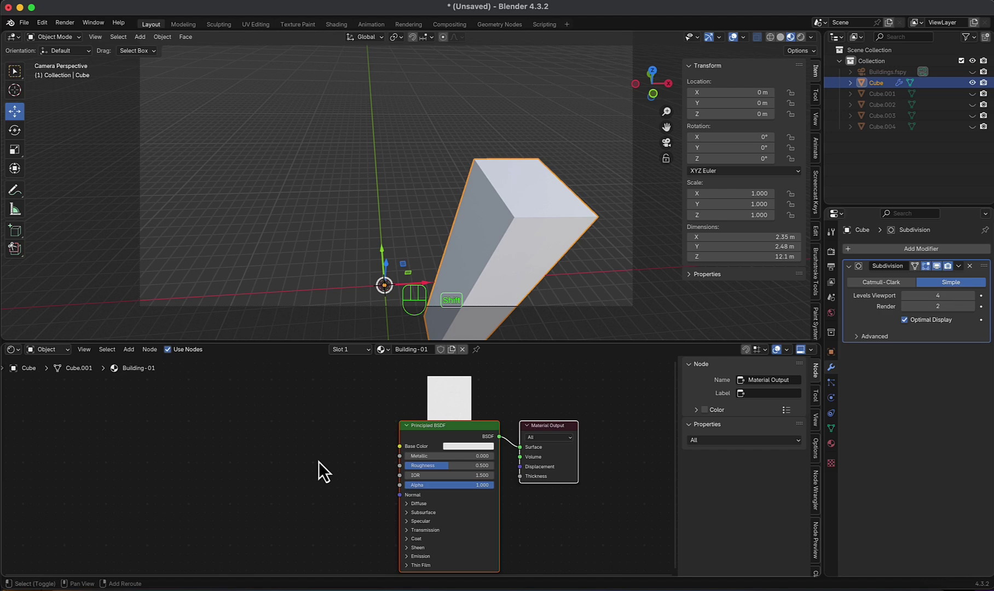
- Add an Image Texture node beside the Principled BSDF and load Building-01.png into it
key(shift+a)
click(300, 432)
click(342, 449)
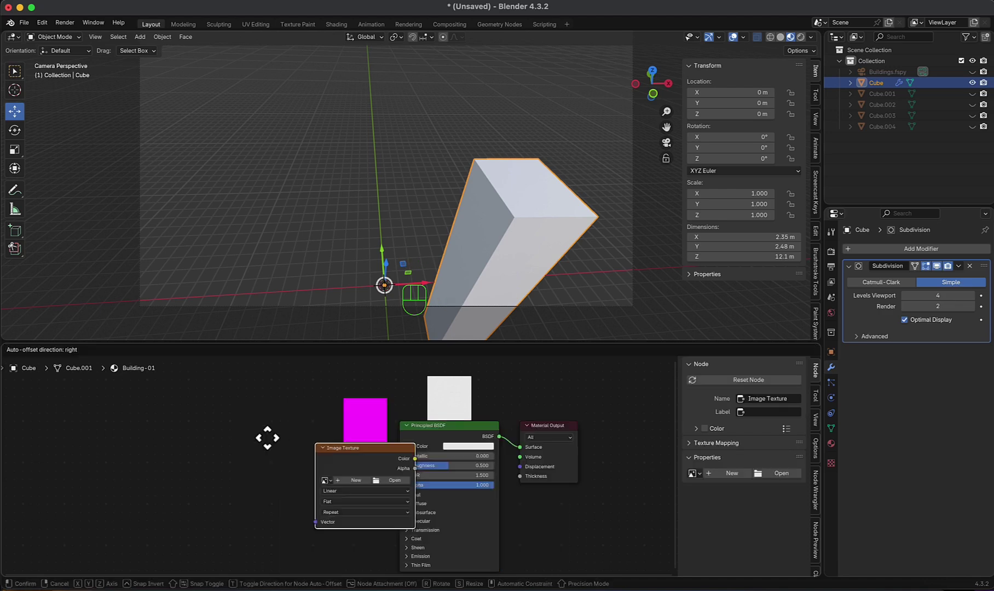
click(220, 421)
click(300, 461)
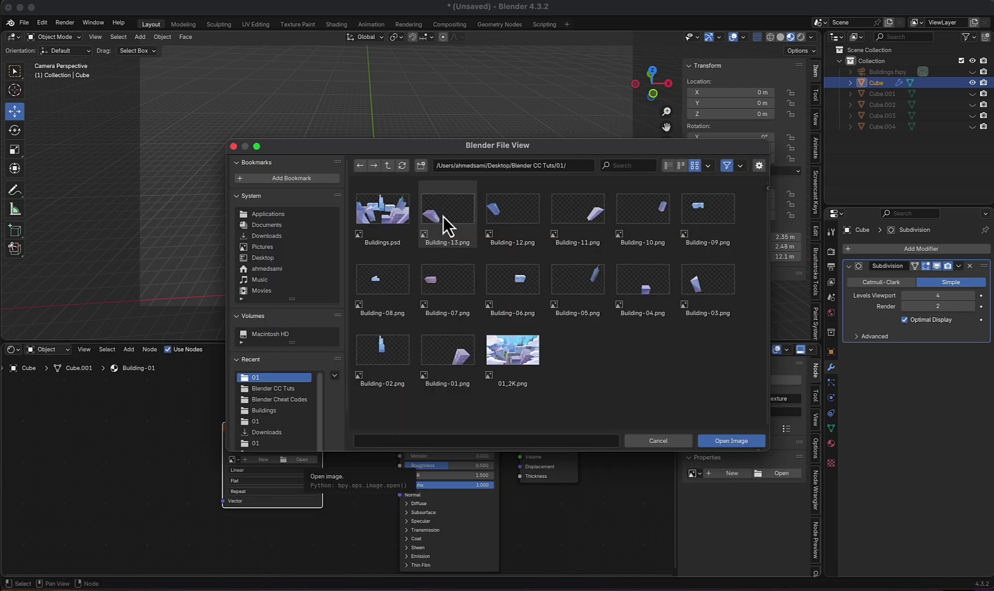
double_click(449, 353)
- Connect the image texture's Color output to the Principled BSDF's Base Color
middle_drag(338, 435, 430, 437)
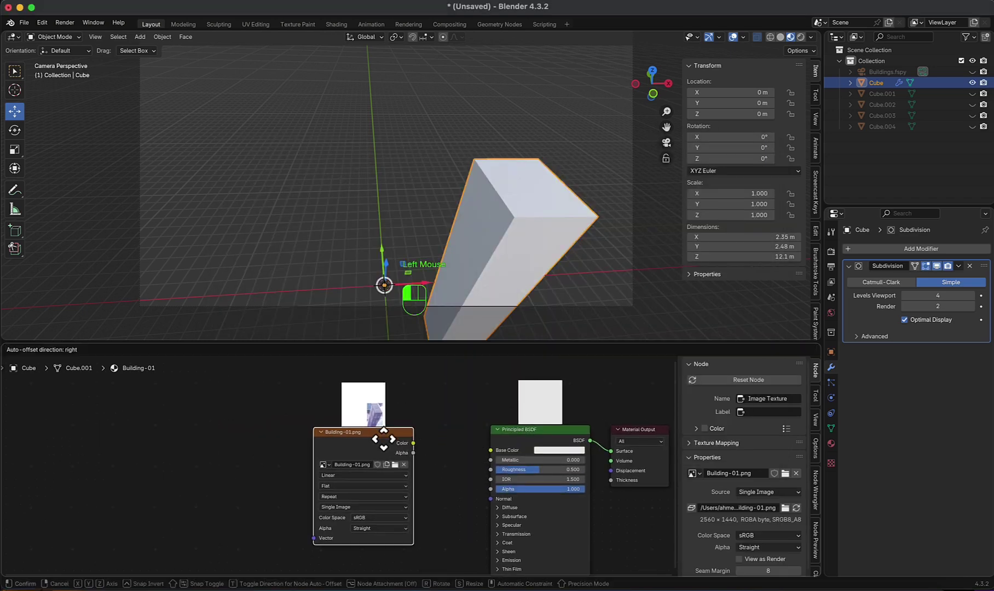
drag(406, 445, 491, 450)
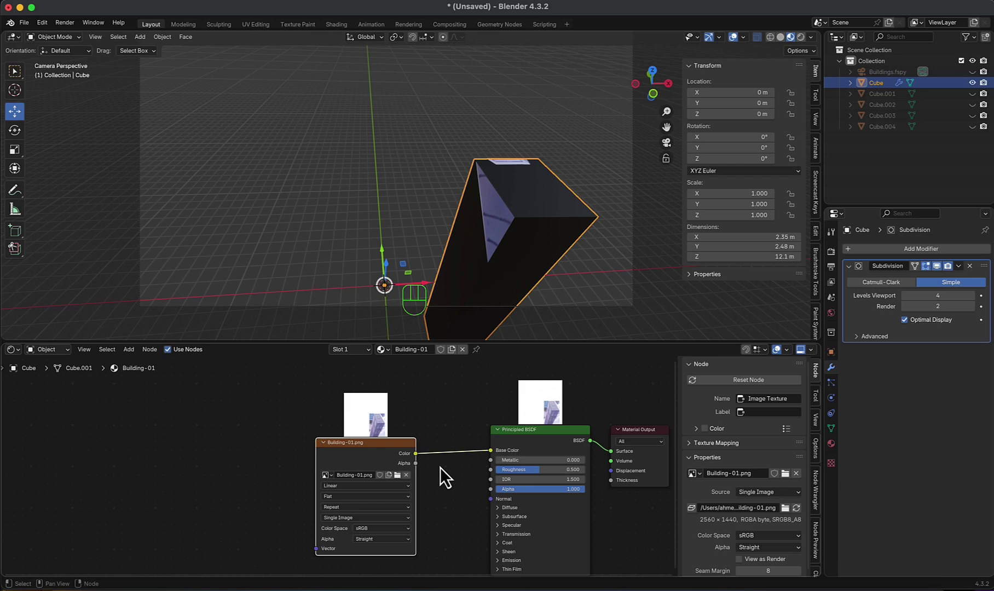
scroll(441, 468, down, 2)
middle_drag(454, 468, 455, 481)
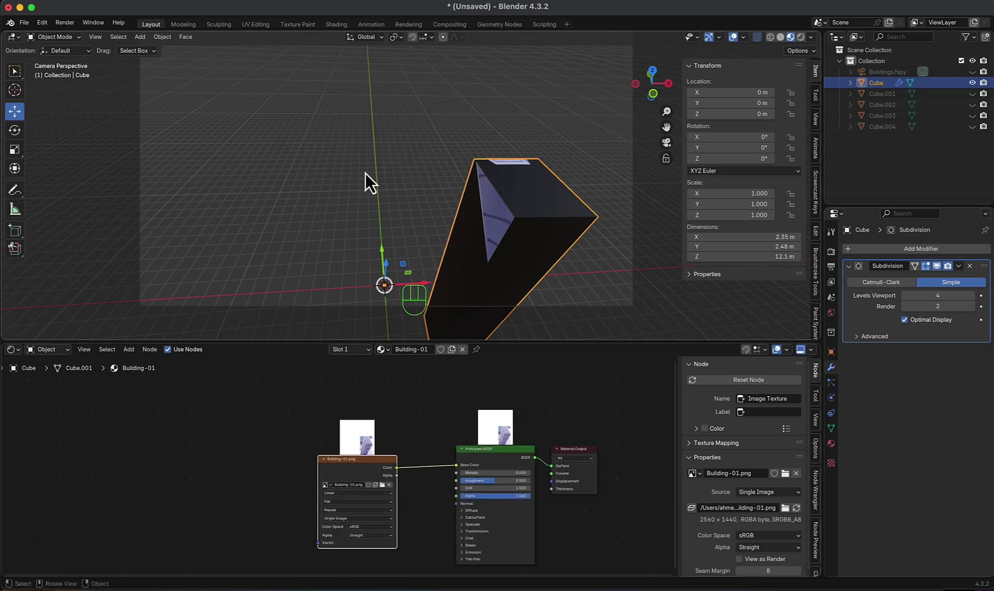
- Switch to the UV Editing workspace and select all of the cube's linked geometry
click(255, 25)
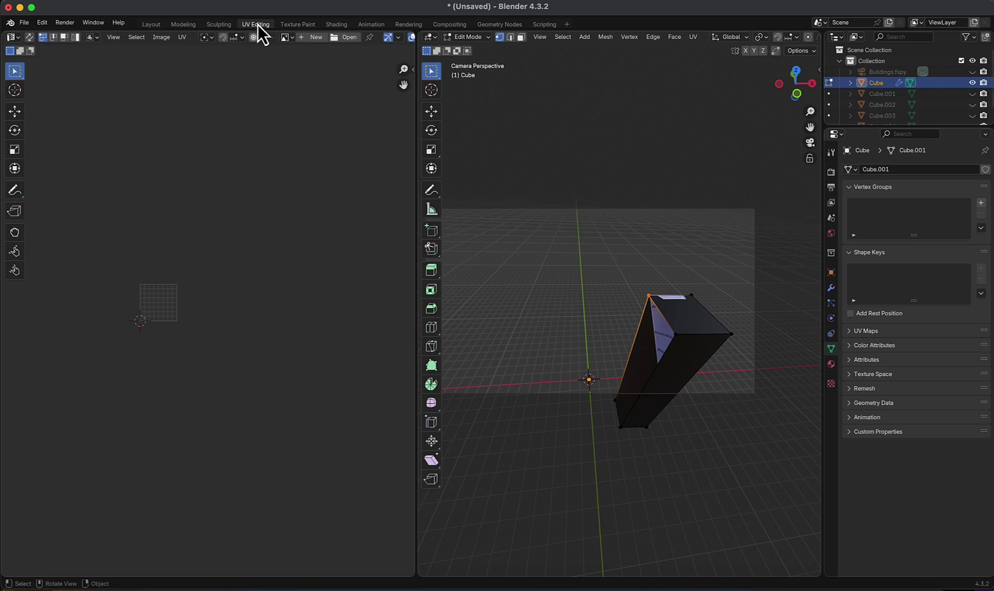
scroll(699, 274, up, 3)
scroll(201, 298, up, 4)
middle_drag(133, 288, 235, 337)
scroll(216, 322, up, 2)
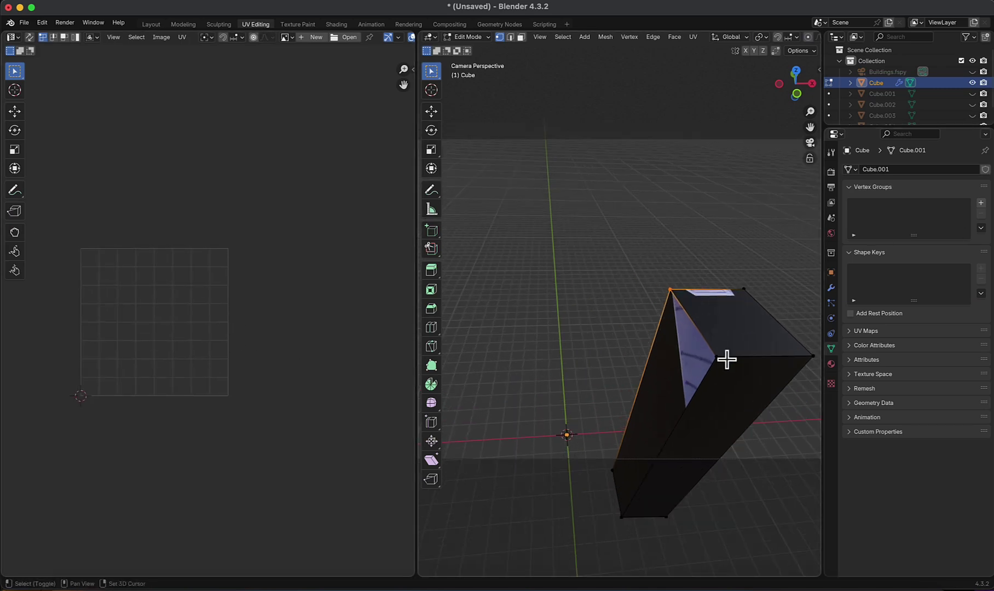
shift+middle_drag(726, 358, 706, 366)
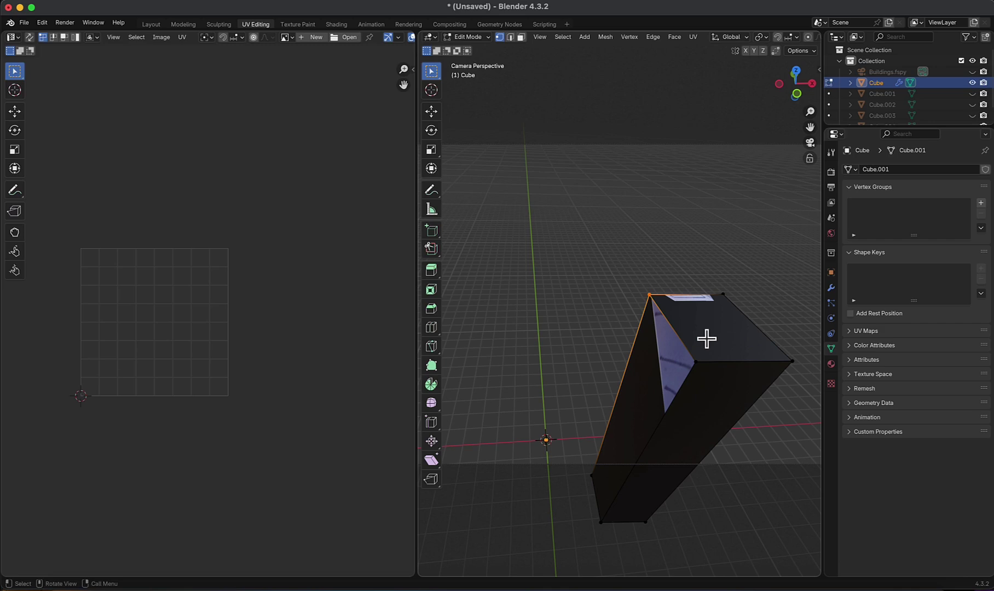
key(ctrl+l)
scroll(332, 348, down, 3)
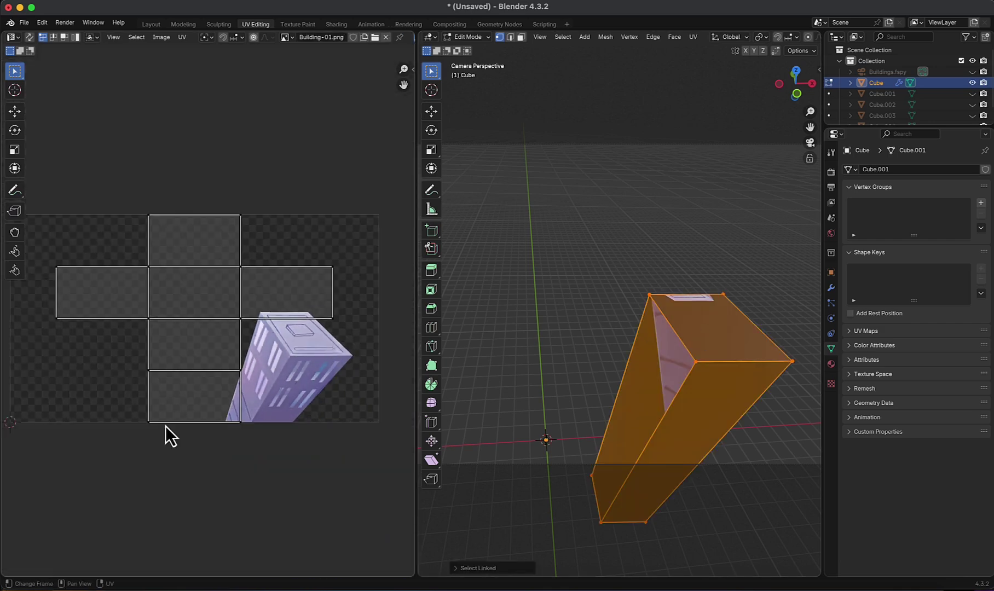
- Project the cube's UVs from the camera view so they align with the building in Building-01.png
scroll(670, 348, down, 4)
scroll(670, 348, up, 4)
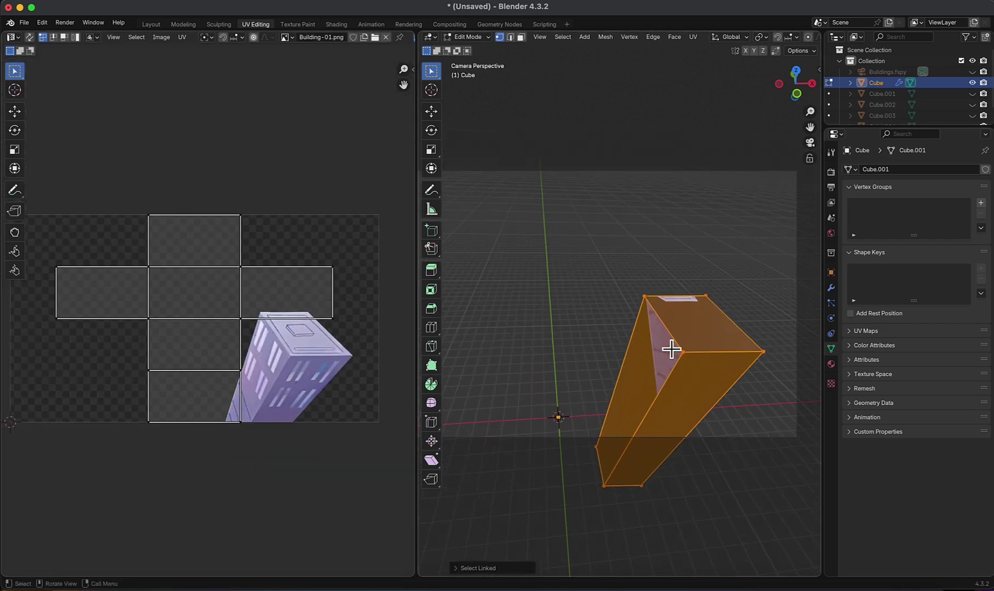
shift+middle_drag(676, 350, 694, 349)
key(u)
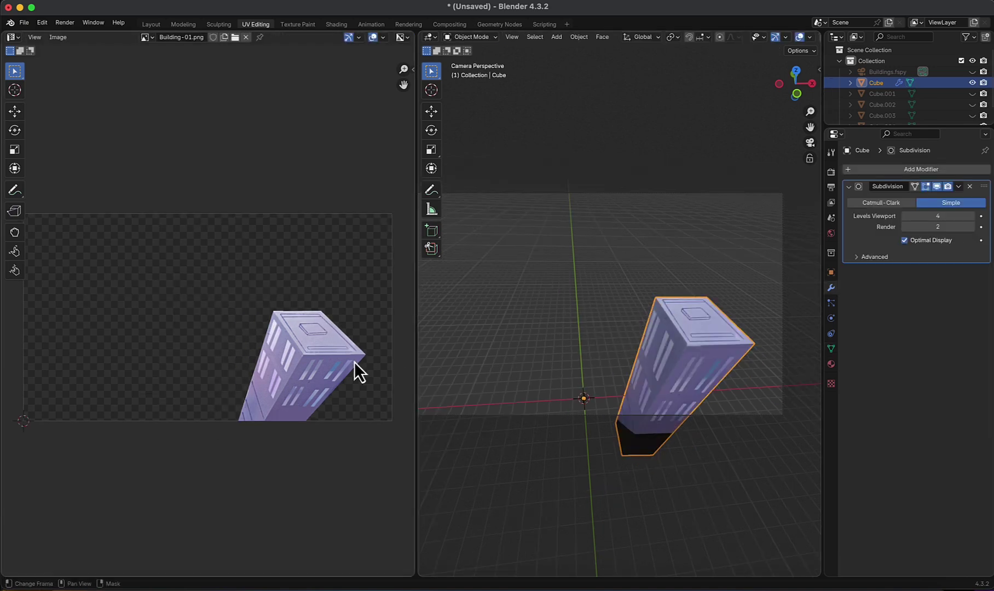
- Compare the projected texture with Building-01.png and select all of the cube's linked geometry in Edit Mode to show its UVs
scroll(354, 363, up, 3)
middle_drag(334, 365, 218, 295)
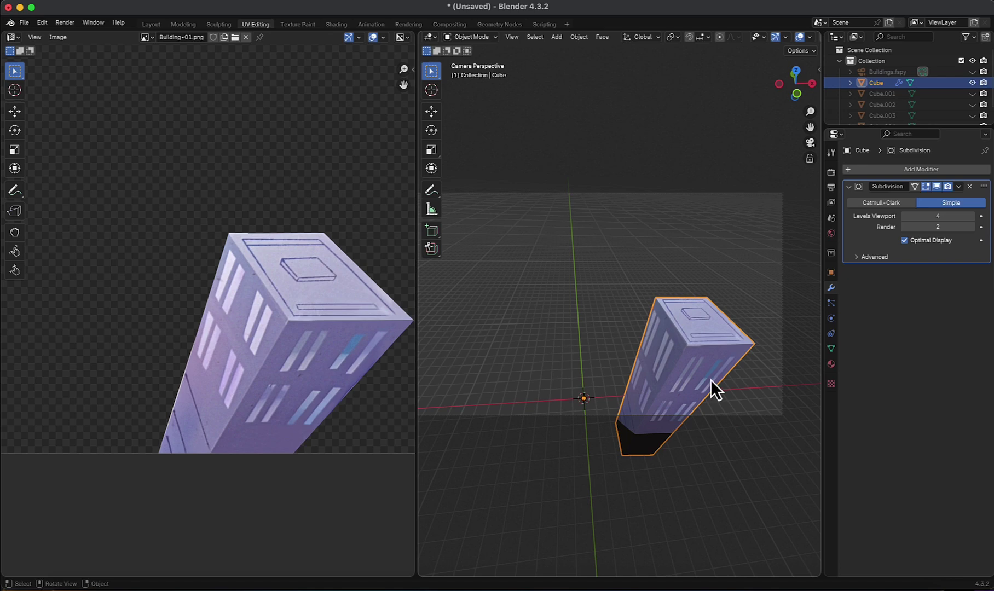
scroll(707, 383, up, 3)
scroll(711, 356, up, 2)
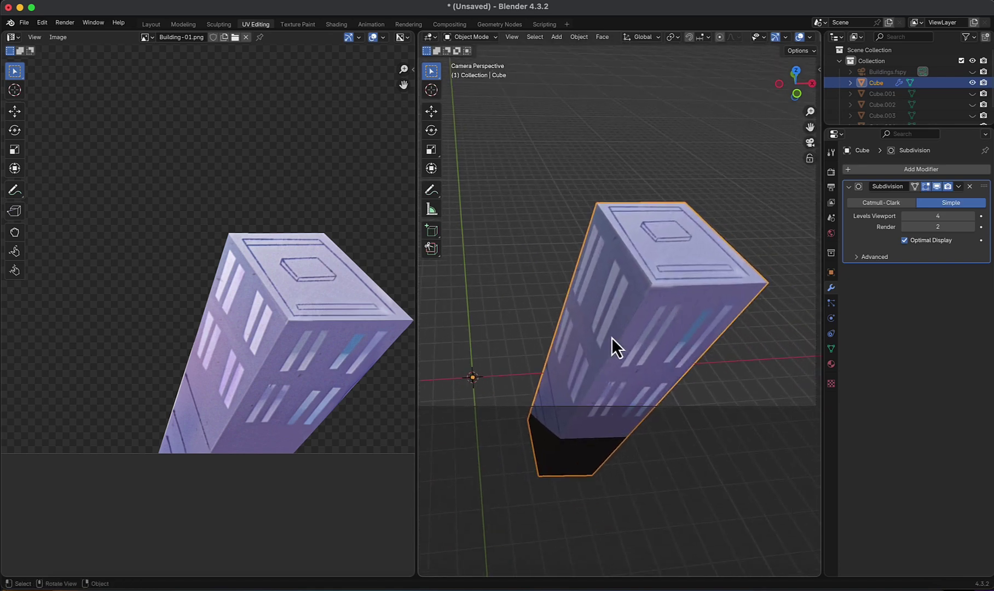
shift+middle_drag(615, 339, 630, 339)
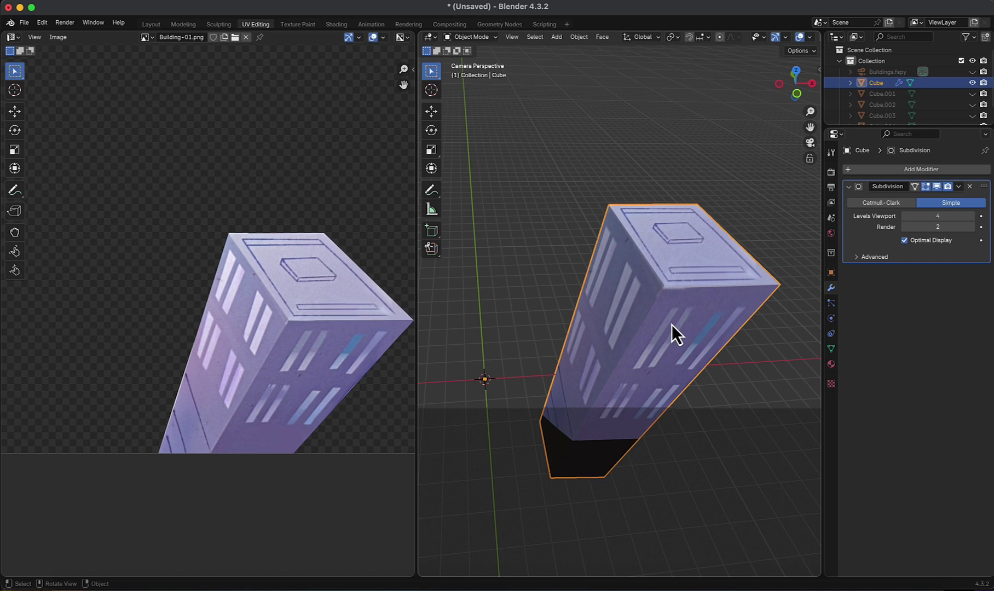
key(ctrl+Tab)
click(728, 329)
scroll(724, 326, up, 4)
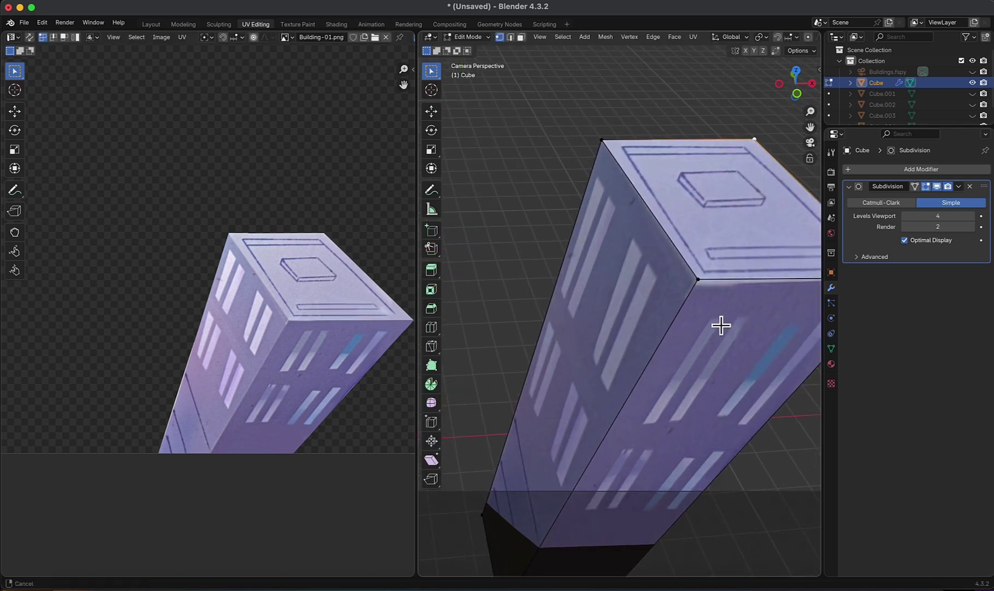
key(ctrl+l)
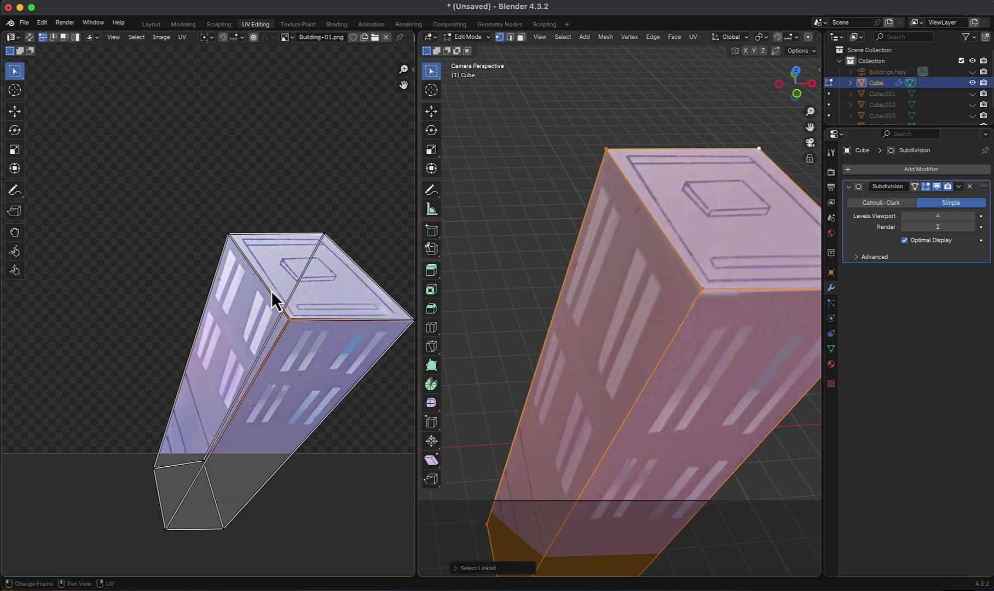
- Nudge the UV vertices at the roof's near corner and far-left corner toward the matching corners in Building-01.png
scroll(274, 291, up, 6)
shift+middle_drag(288, 333, 261, 338)
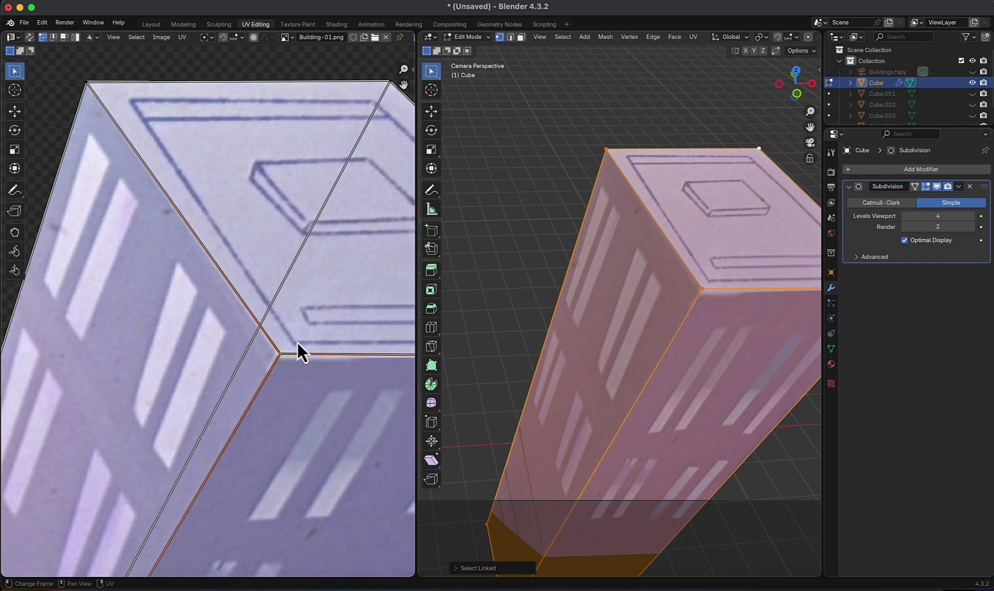
click(277, 359)
key(g)
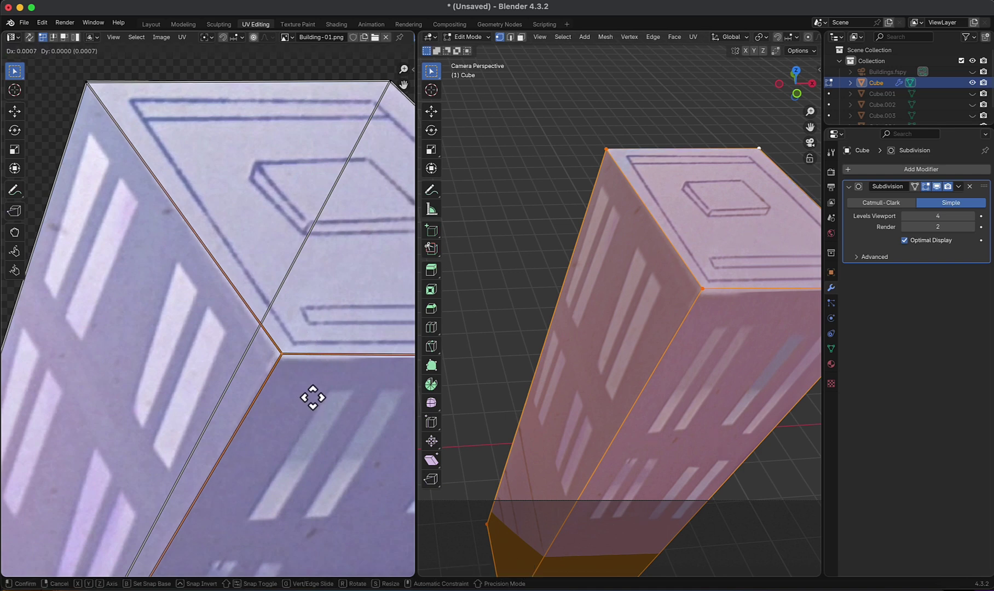
click(311, 395)
shift+middle_drag(268, 313, 313, 477)
drag(164, 222, 119, 266)
shift+middle_drag(215, 314, 218, 314)
key(g)
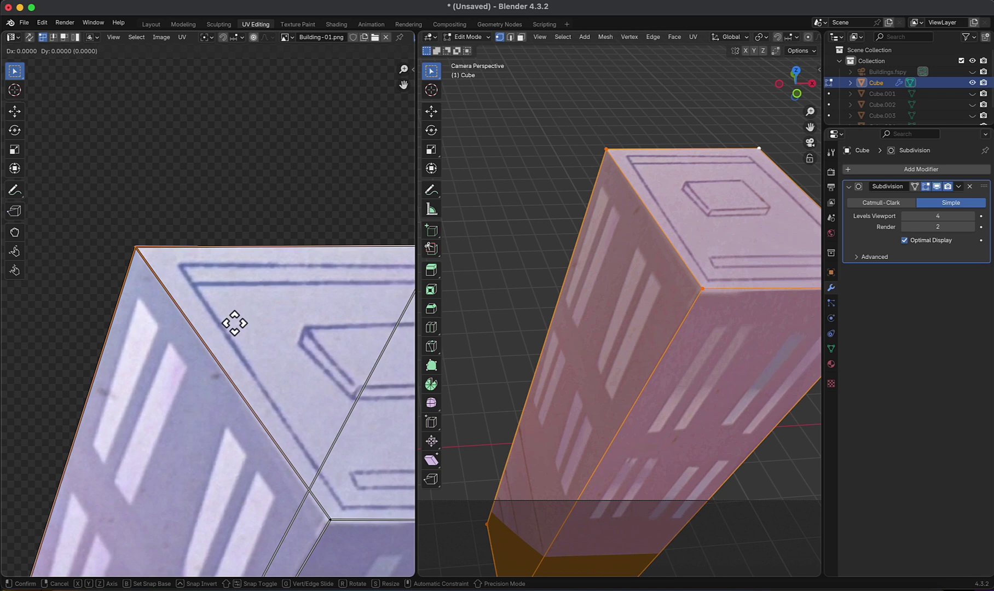
click(237, 323)
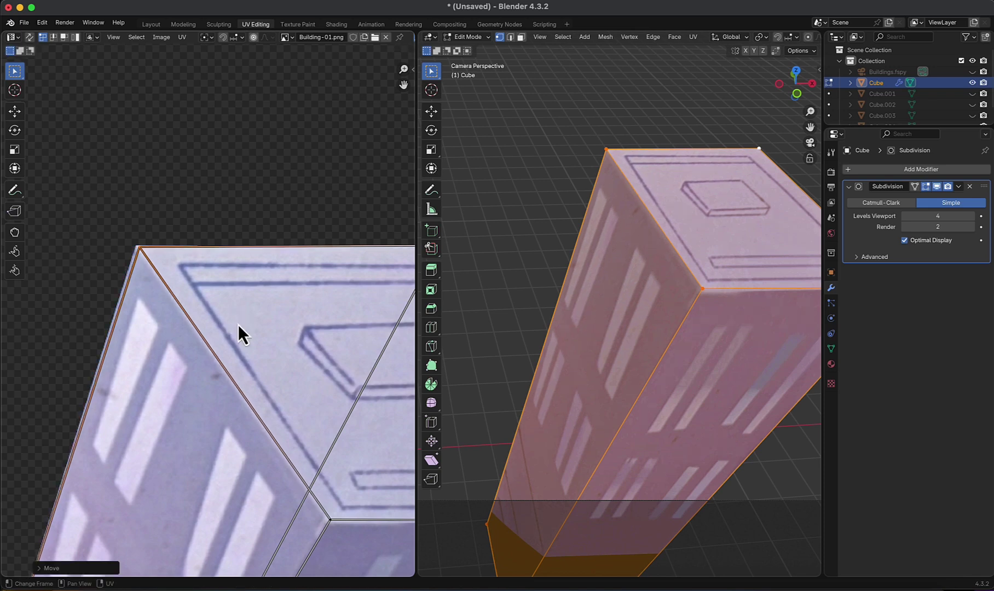
scroll(239, 324, down, 5)
scroll(271, 368, down, 2)
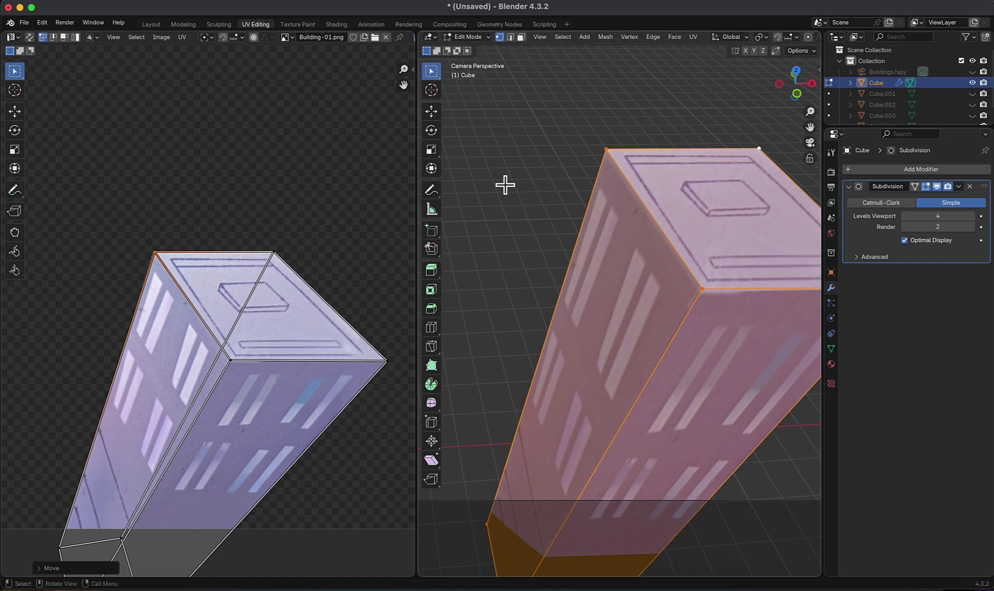
- In face select mode, select the roof face and shift its two rear UV corners inside the painted roof edges
click(522, 37)
click(697, 178)
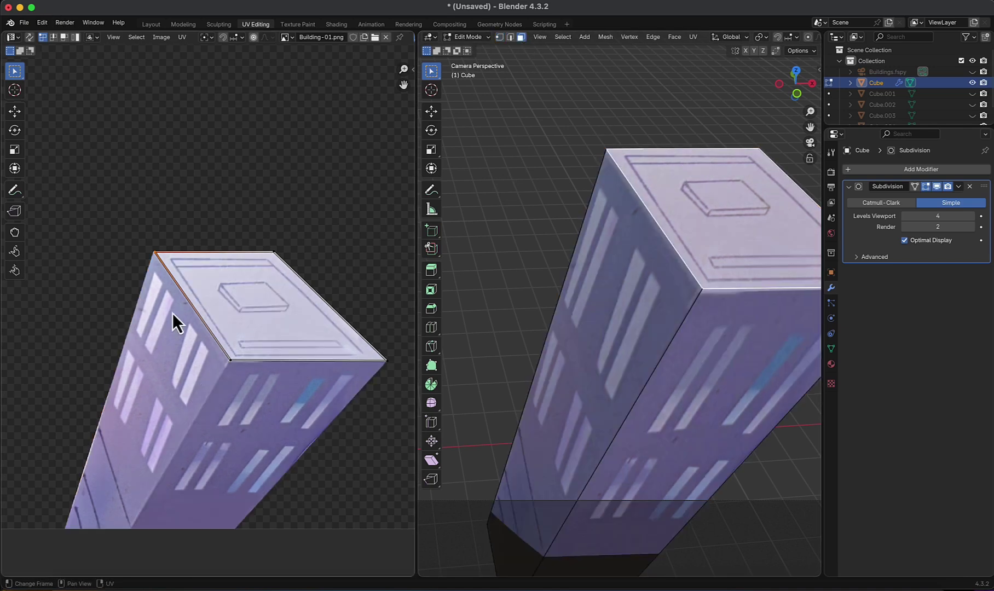
scroll(143, 322, up, 3)
scroll(237, 361, up, 3)
key(g)
click(198, 311)
shift+middle_drag(200, 311, 33, 316)
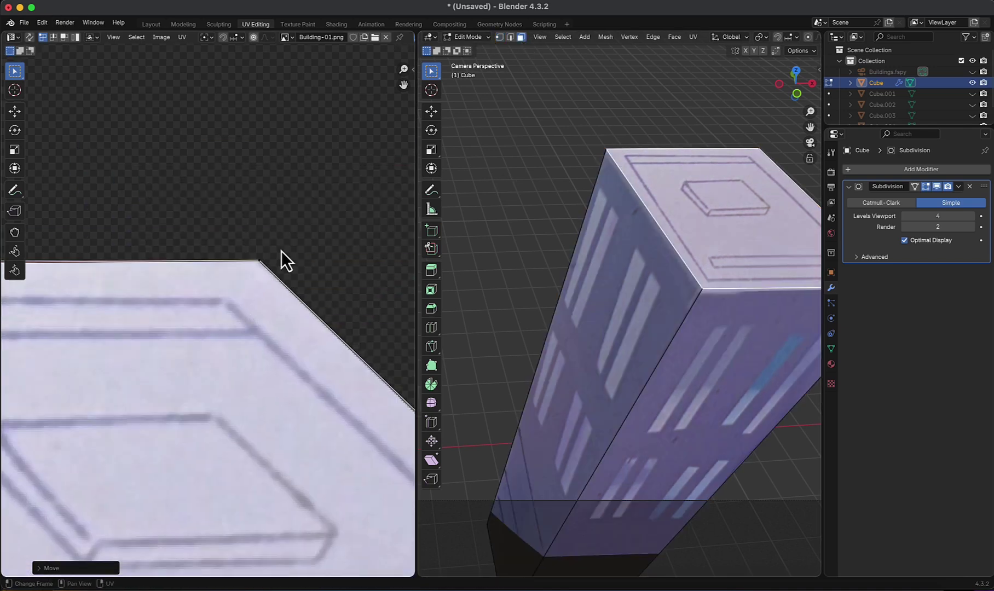
click(281, 253)
key(g)
click(251, 318)
scroll(252, 319, down, 3)
- Adjust the roof face's remaining front UV corners to fit the painted roof outline
click(348, 381)
key(g)
click(346, 380)
shift+middle_drag(268, 346, 304, 395)
scroll(304, 395, up, 3)
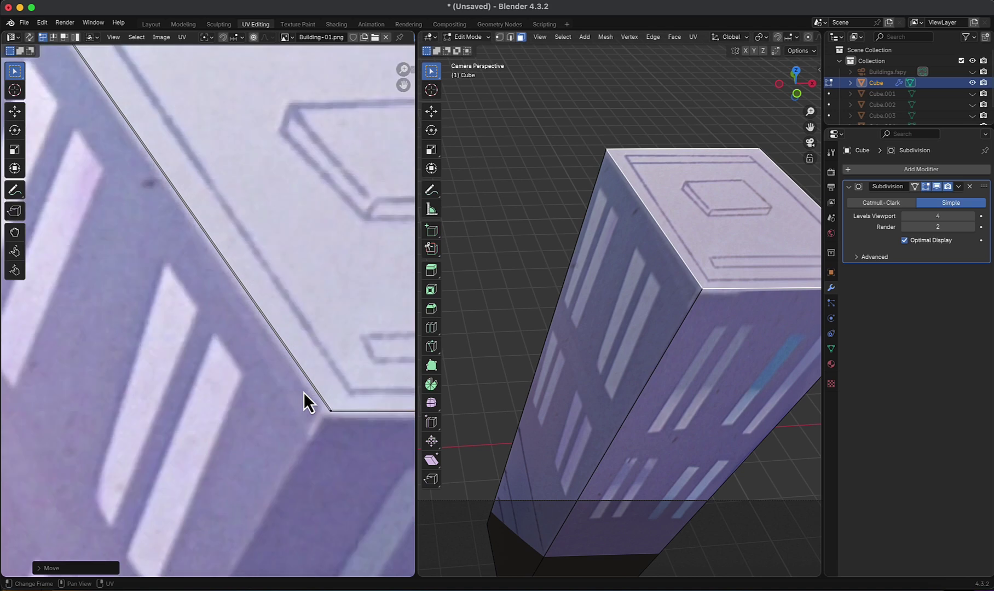
click(299, 438)
key(g)
click(299, 455)
scroll(300, 449, down, 4)
- Select the building's left wall face and move its upper and lower UV corners to align with the painted wall
scroll(344, 340, up, 3)
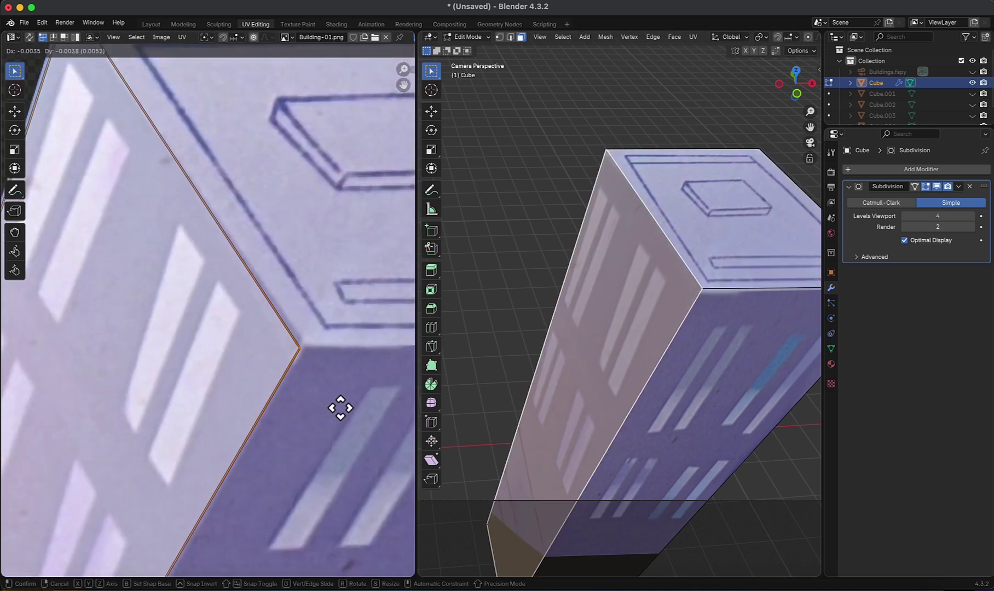
scroll(339, 406, up, 5)
key(g)
click(236, 295)
scroll(236, 295, down, 2)
middle_drag(237, 299, 250, 308)
click(160, 357)
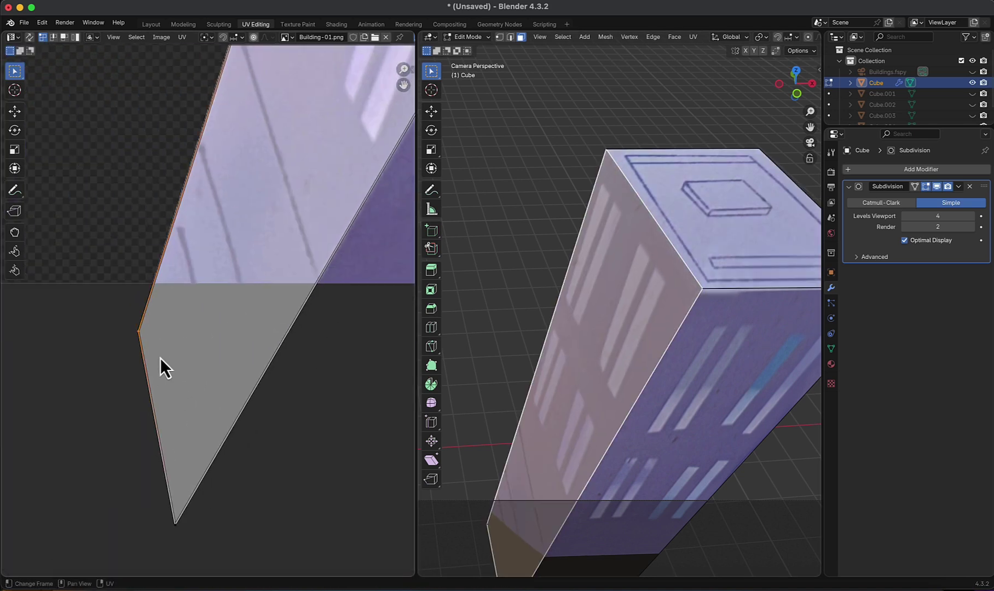
key(g)
click(161, 358)
click(208, 539)
key(g)
click(208, 538)
scroll(207, 534, down, 3)
- Select the building's right wall face and move its upper UV corner to match the painted wall edge
click(755, 393)
scroll(269, 290, up, 4)
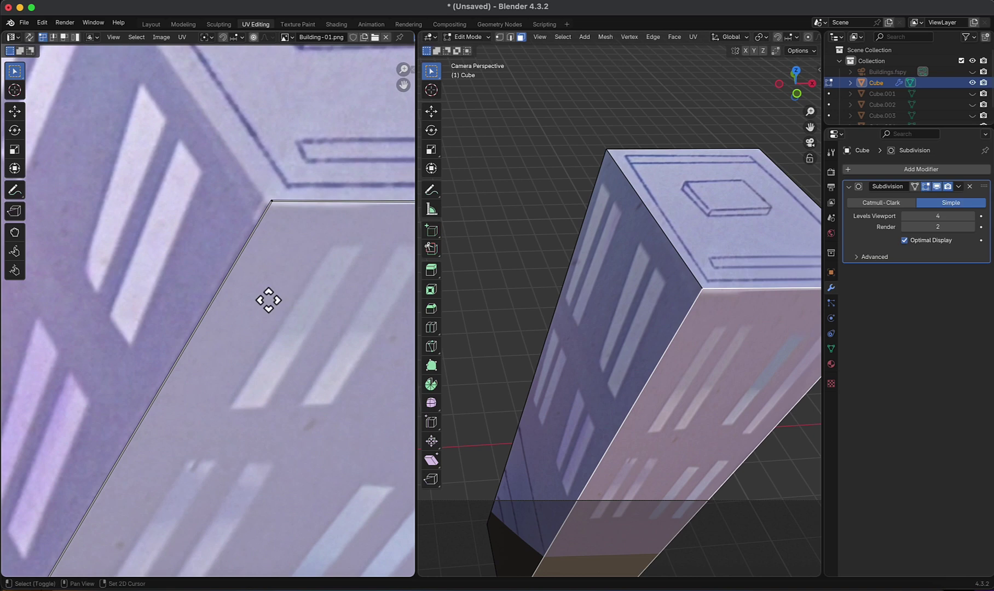
click(298, 323)
key(g)
click(300, 326)
shift+middle_drag(221, 334, 75, 362)
scroll(313, 350, down, 6)
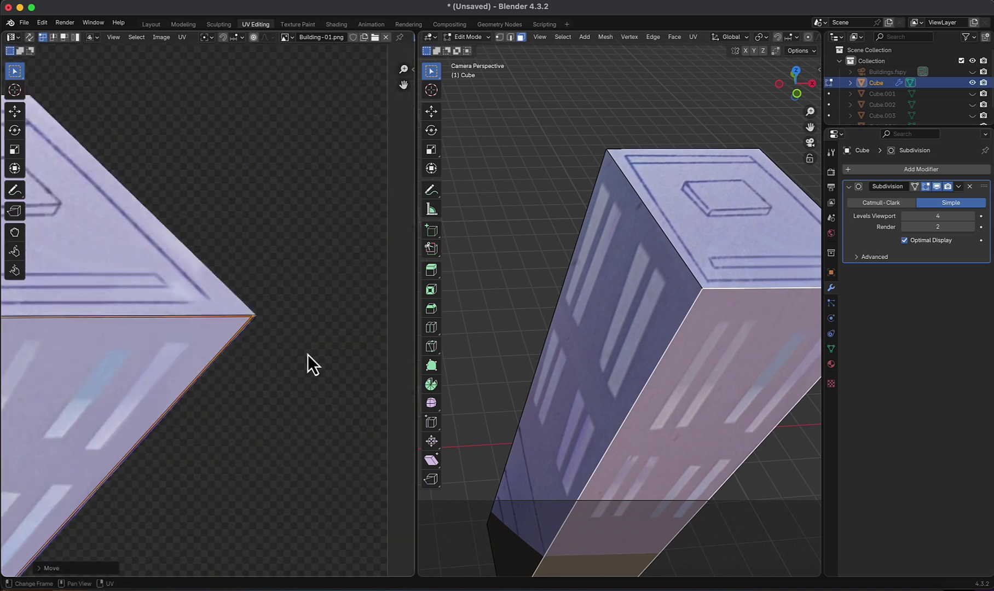
- Deselect the UVs, return to Object Mode and apply the cube's Subdivision modifier
key(alt+a)
scroll(657, 350, down, 5)
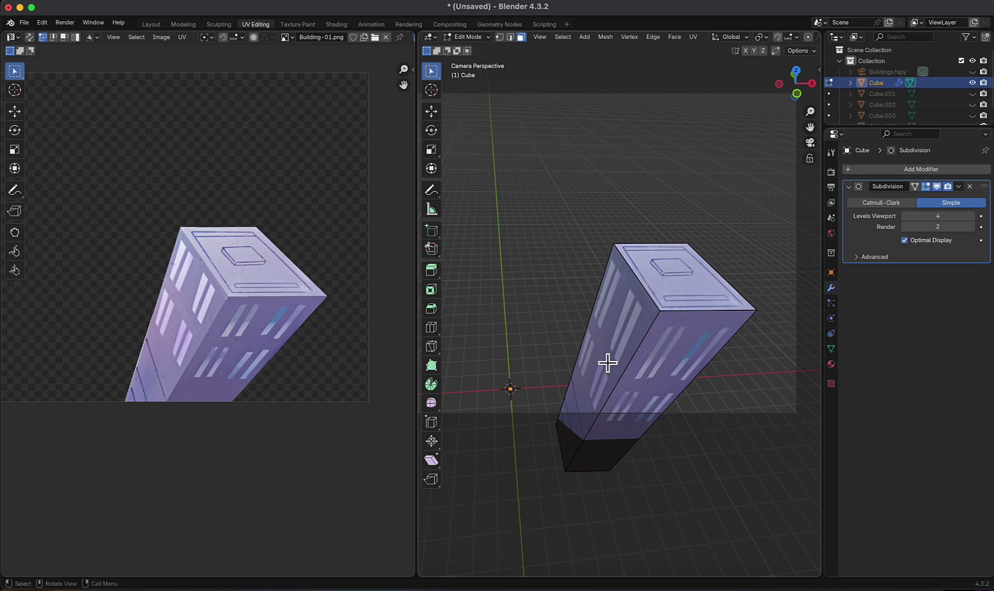
key(ctrl+Tab)
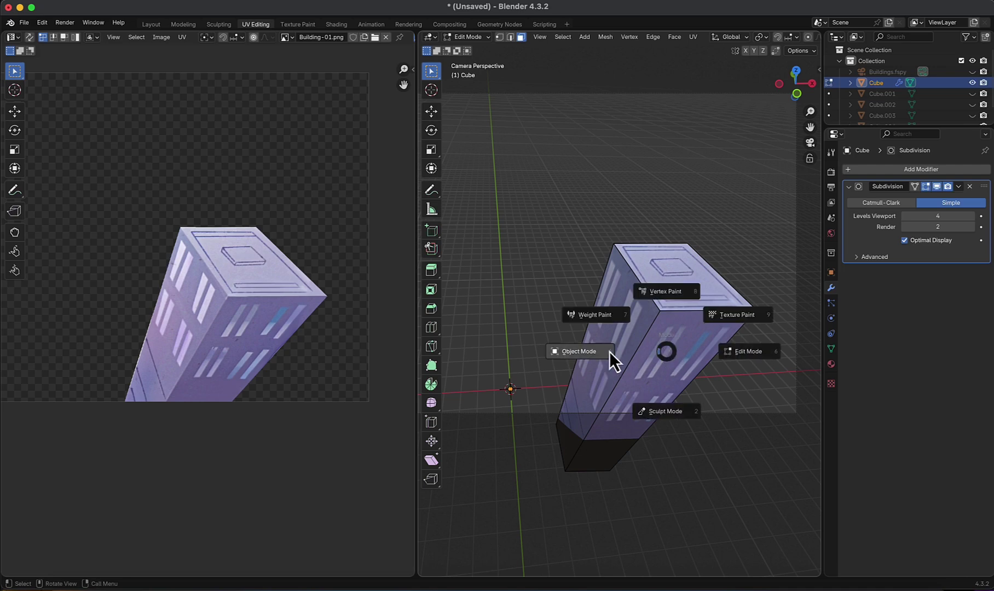
click(609, 352)
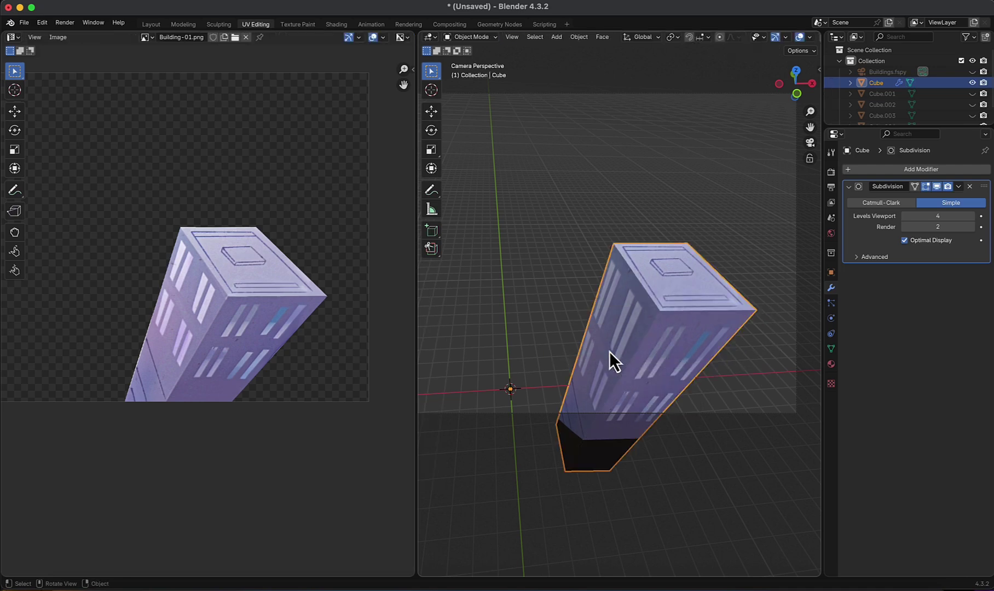
click(960, 187)
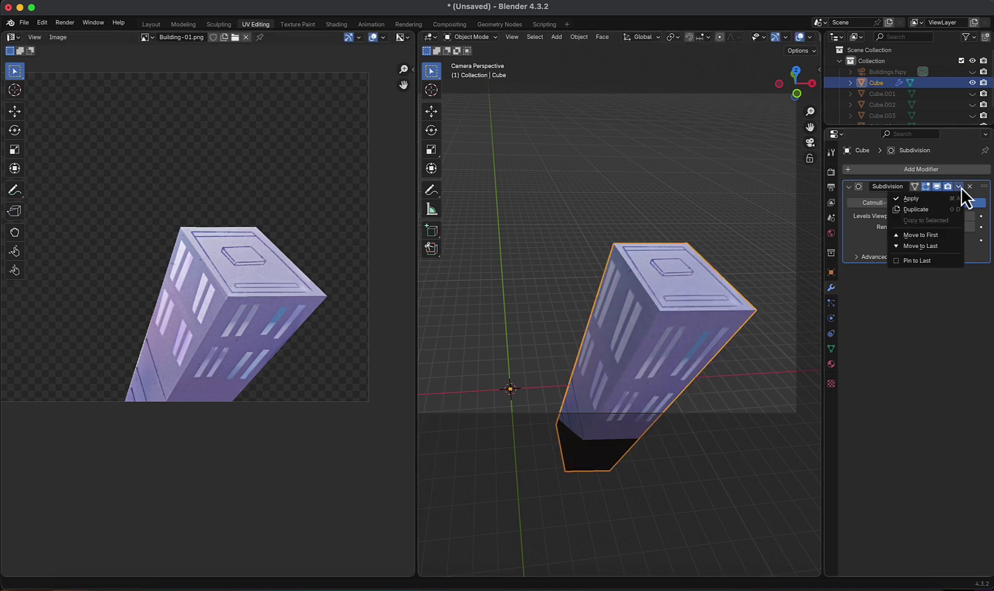
click(918, 201)
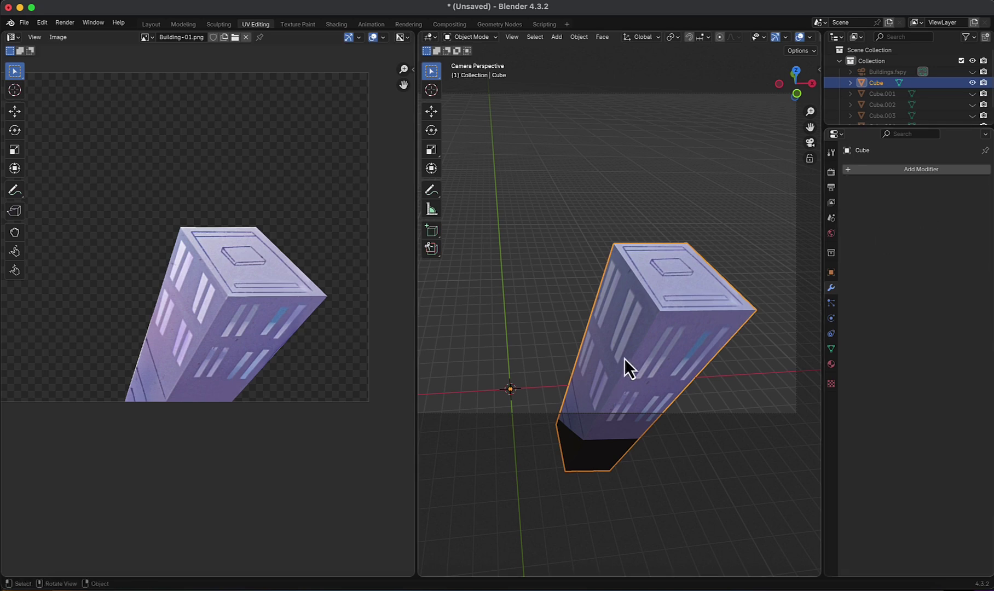
- Project the UVs of all the subdivided cube's linked geometry from the camera view, then return to Object Mode
key(ctrl+Tab)
click(688, 358)
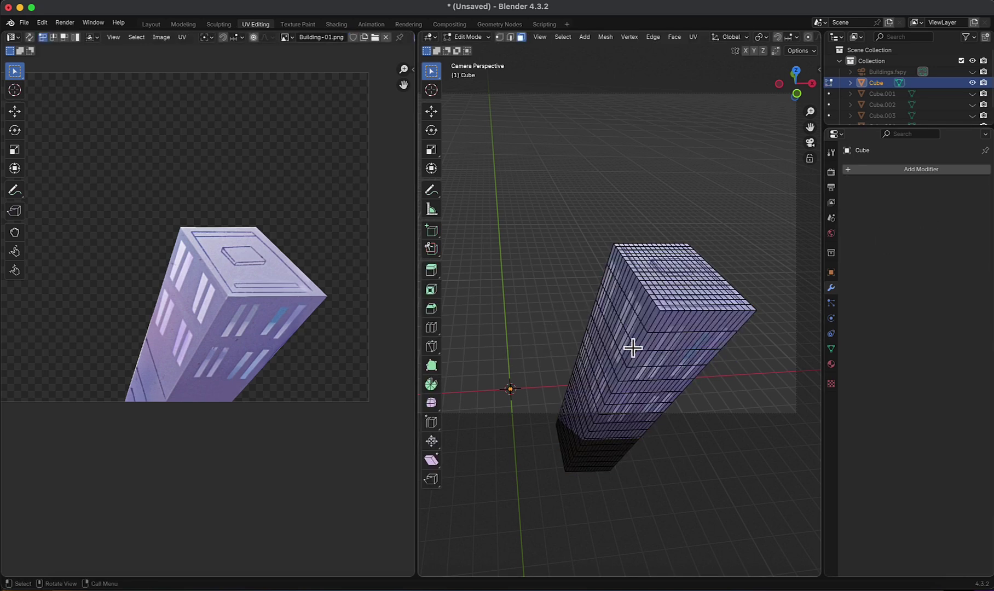
key(ctrl+l)
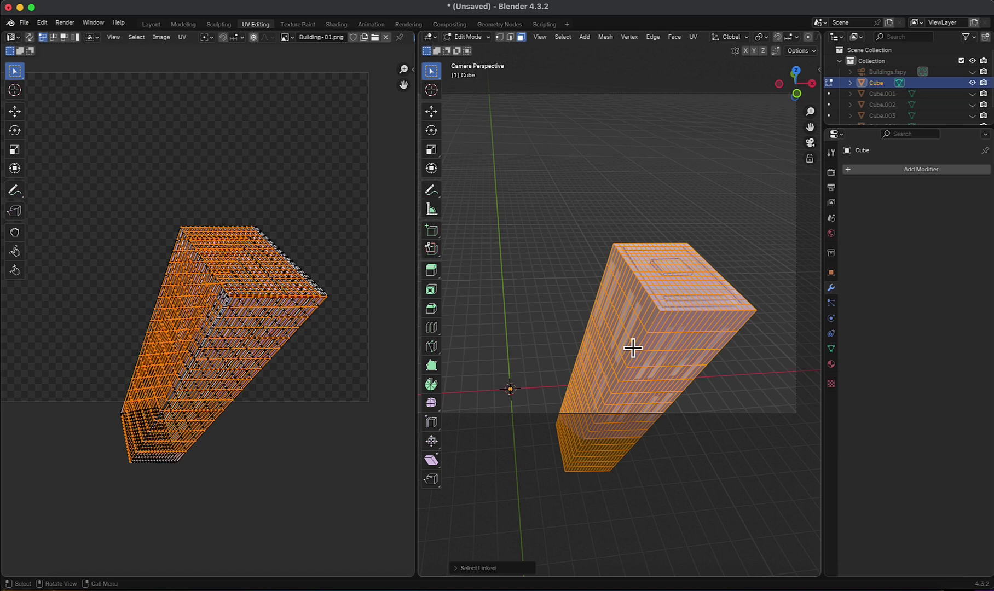
key(u)
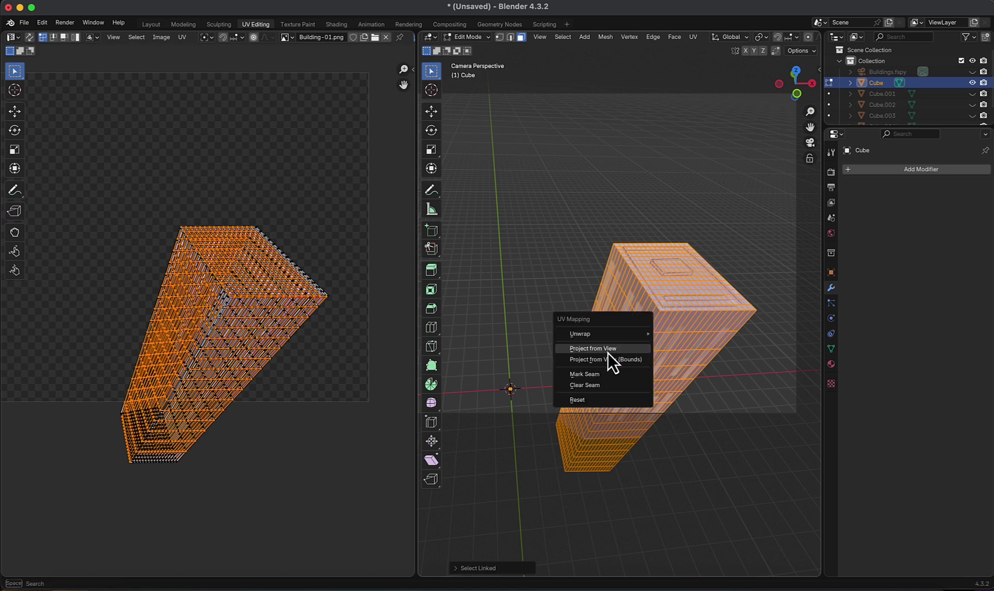
click(607, 353)
key(ctrl+Tab)
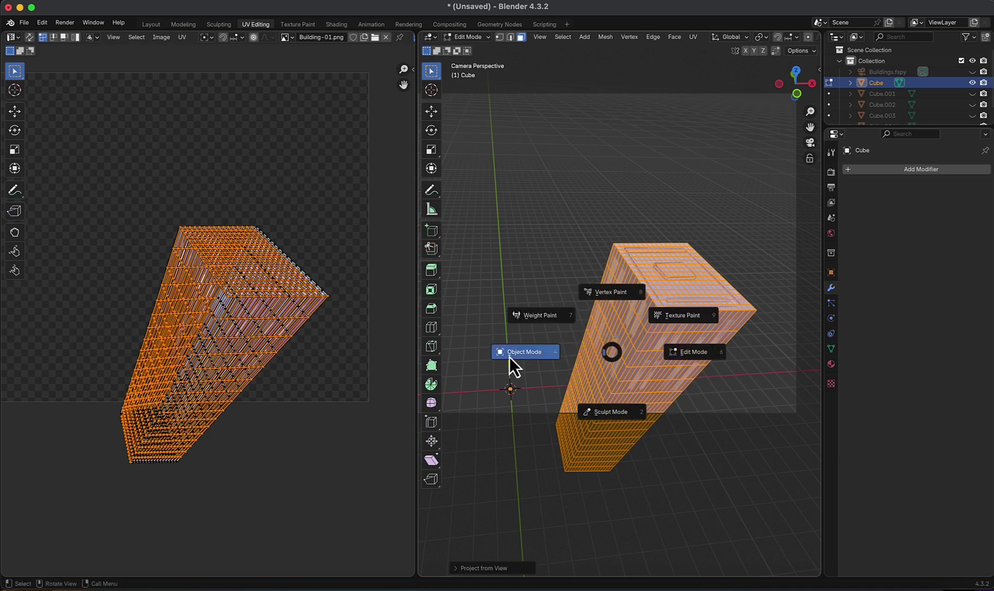
click(510, 356)
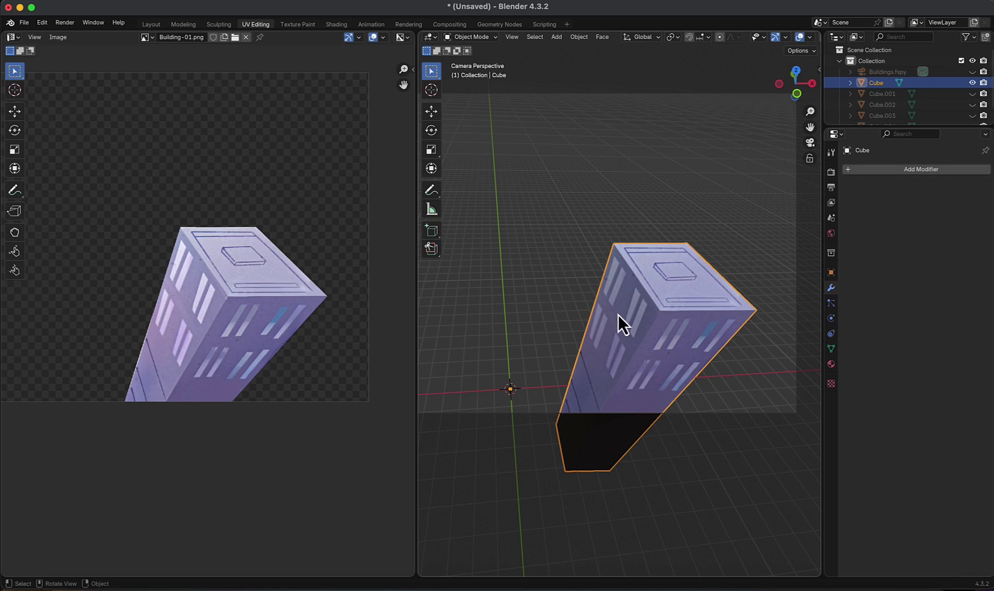
- Return to the Layout workspace and enlarge the 3D viewport above the shader editor
click(151, 24)
scroll(559, 221, up, 4)
shift+middle_drag(560, 221, 451, 200)
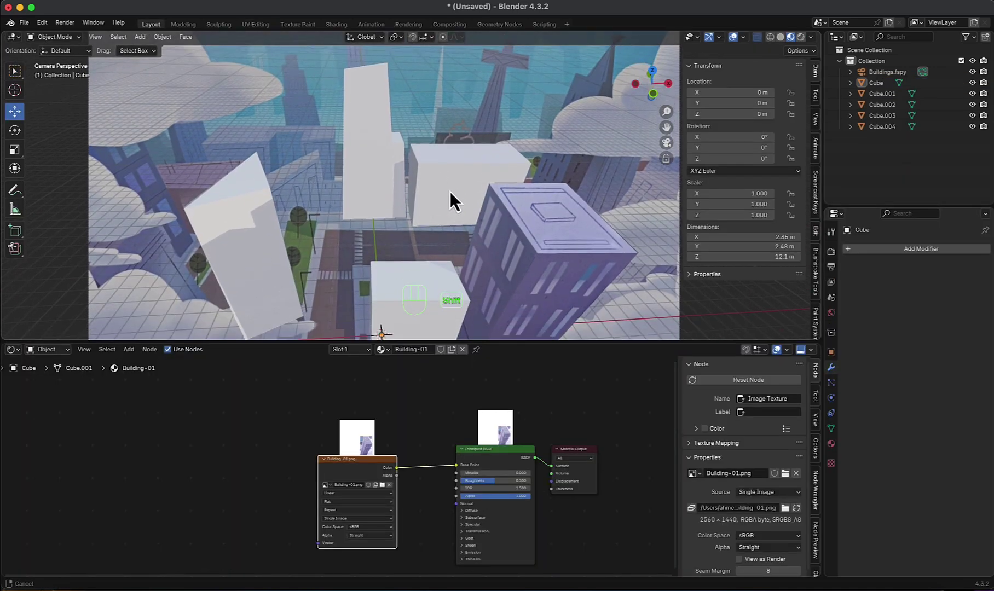
scroll(450, 200, down, 3)
drag(482, 344, 482, 435)
- Select the tilted building cube, Cube.002, and apply all of its transforms
click(294, 252)
scroll(330, 316, up, 3)
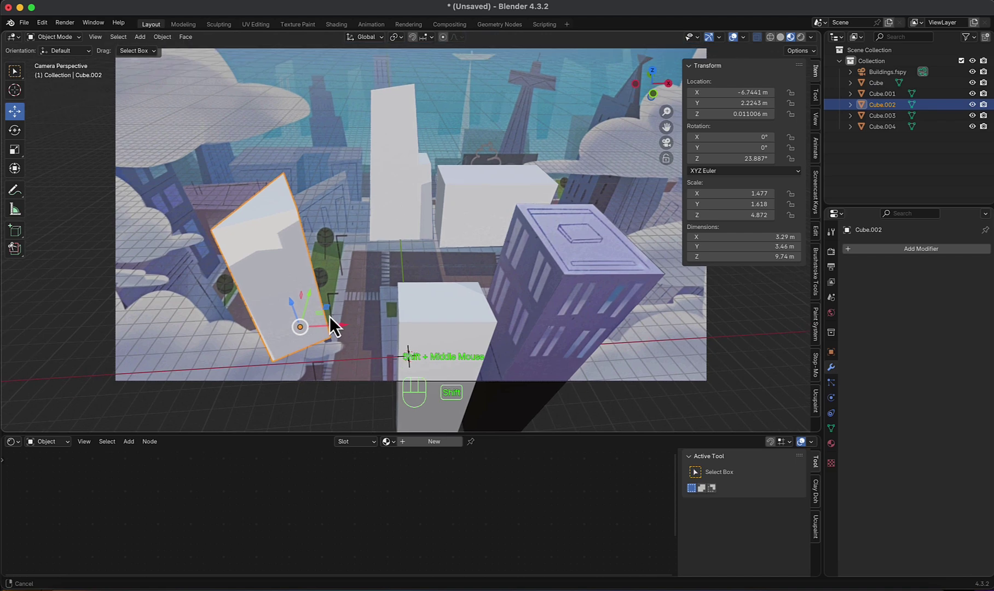
key(super+a)
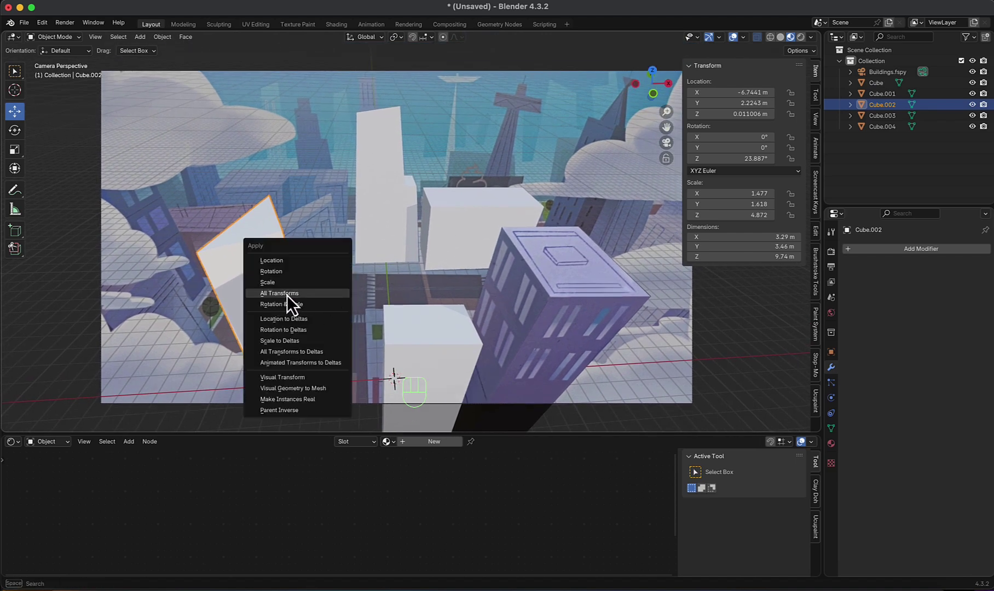
click(287, 294)
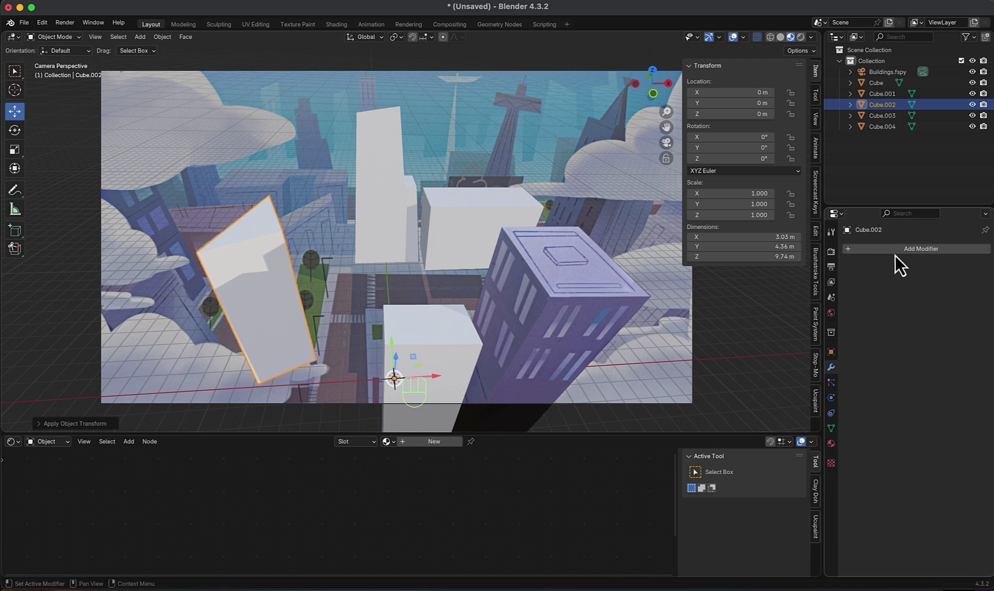
- Add a Subdivision modifier to Cube.002, set to Simple with 4 viewport levels
click(873, 249)
click(871, 252)
click(780, 276)
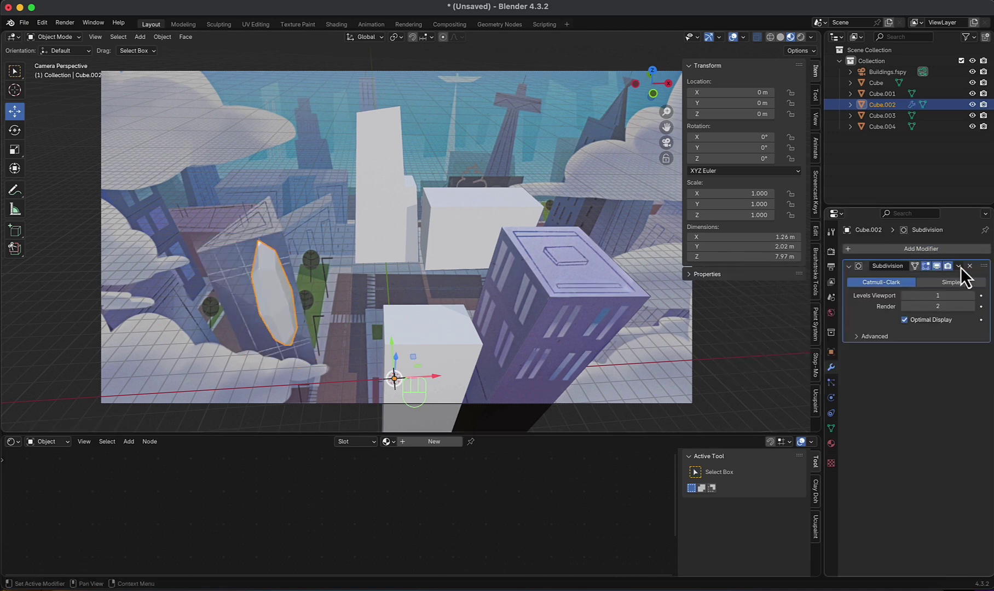
click(966, 282)
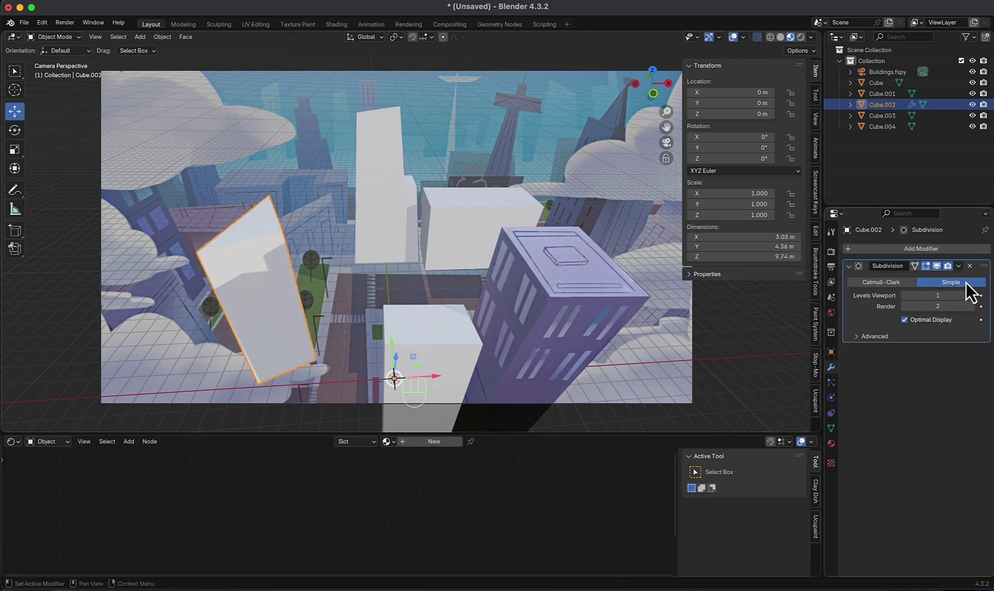
click(972, 295)
click(972, 296)
click(972, 295)
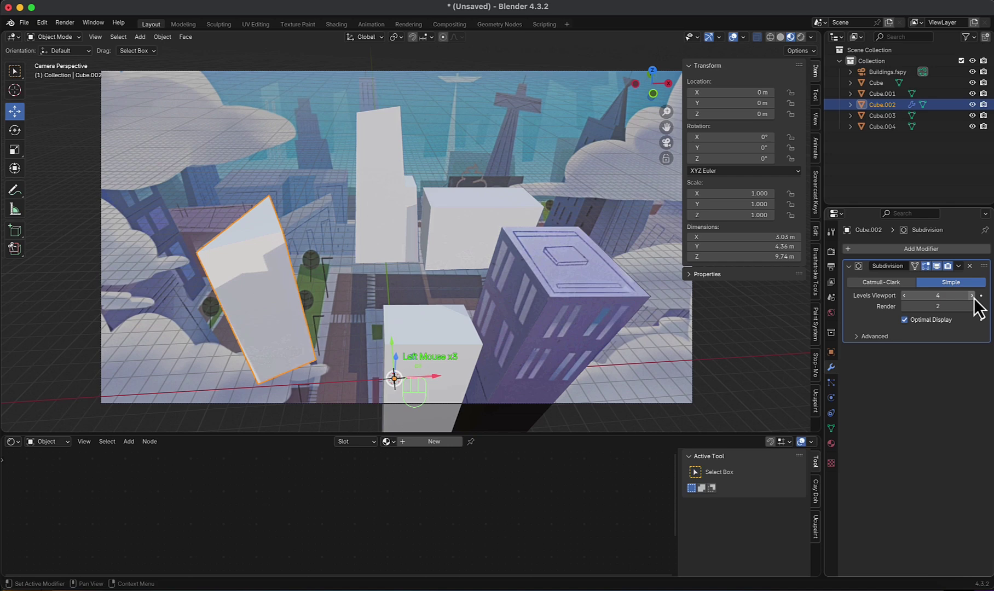
scroll(354, 258, up, 2)
shift+middle_drag(354, 259, 331, 270)
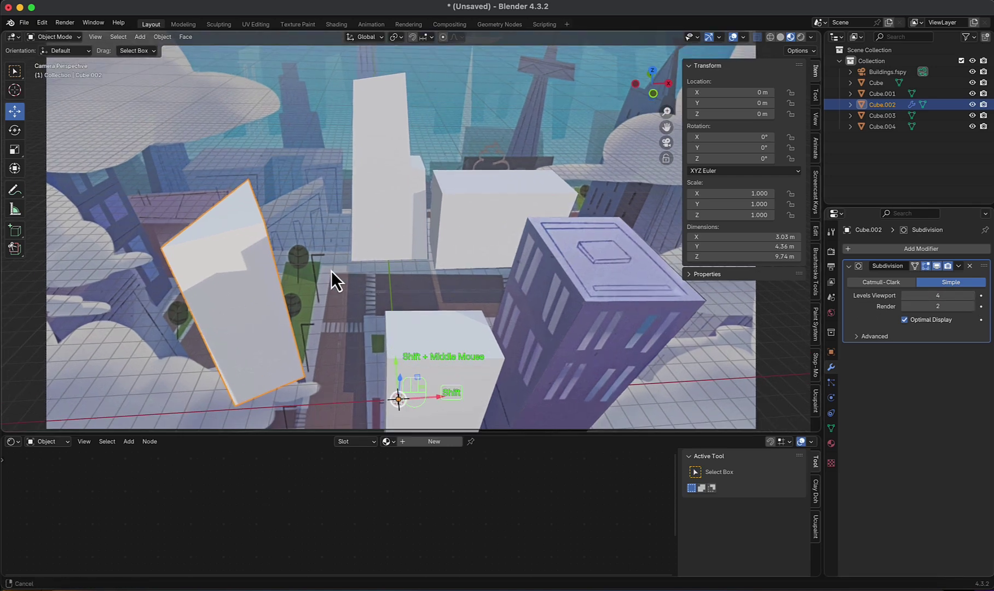
- Enlarge the shader editor, create a new material for Cube.002 and name it Building-02
drag(461, 433, 445, 386)
click(443, 385)
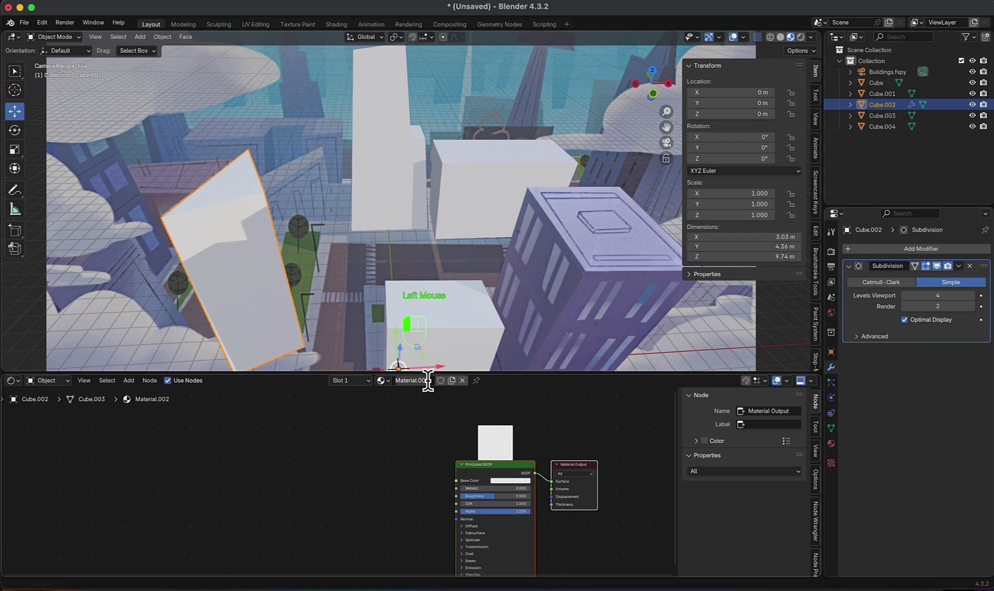
click(425, 381)
text(Building-02)
click(288, 260)
middle_drag(288, 260, 353, 241)
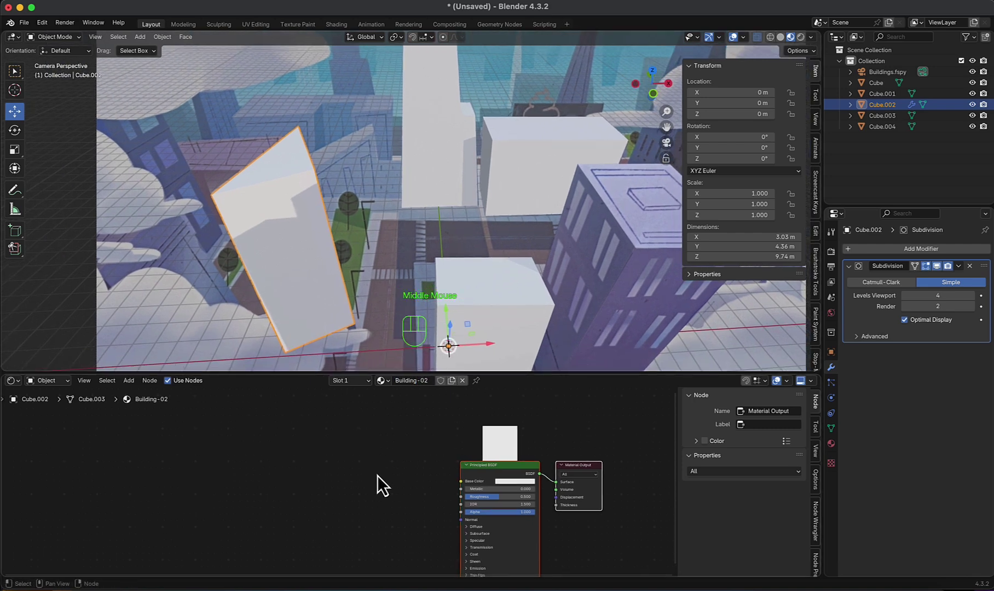
- Add an Image Texture node loaded with Building-03.png and connect its Color output to the Principled BSDF's Base Color
key(shift+a)
click(332, 427)
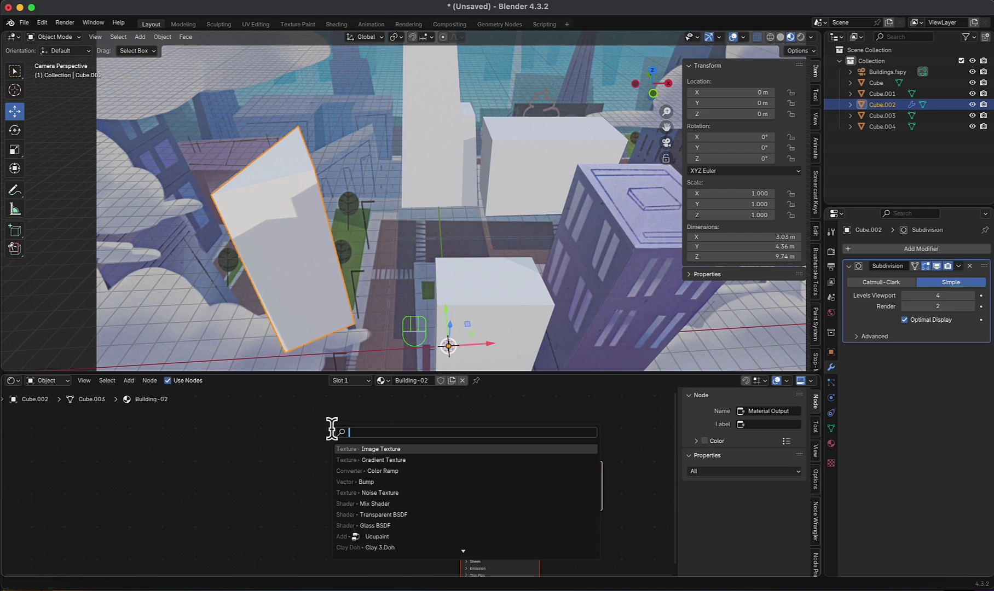
click(368, 448)
click(354, 478)
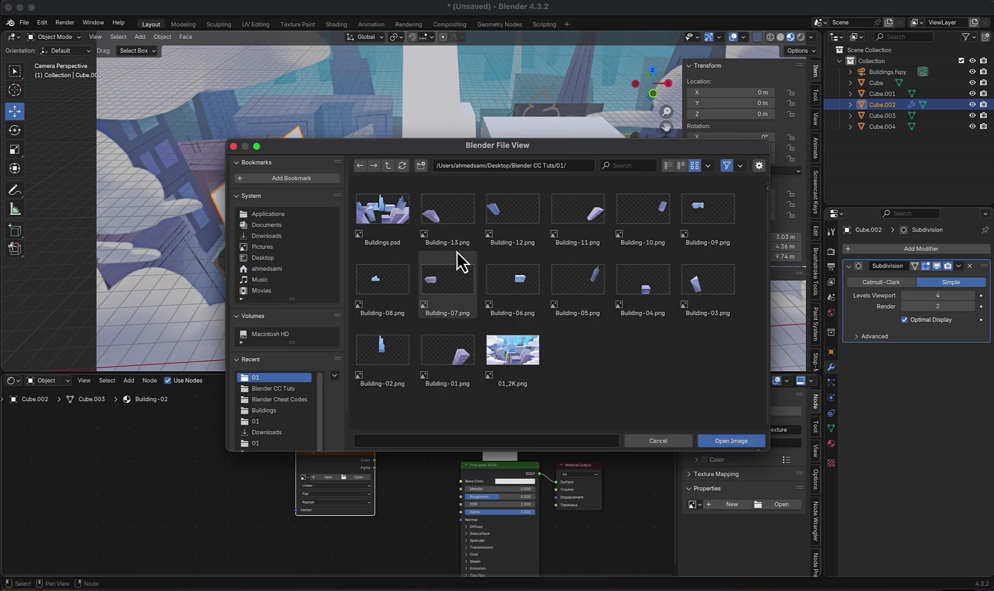
double_click(707, 286)
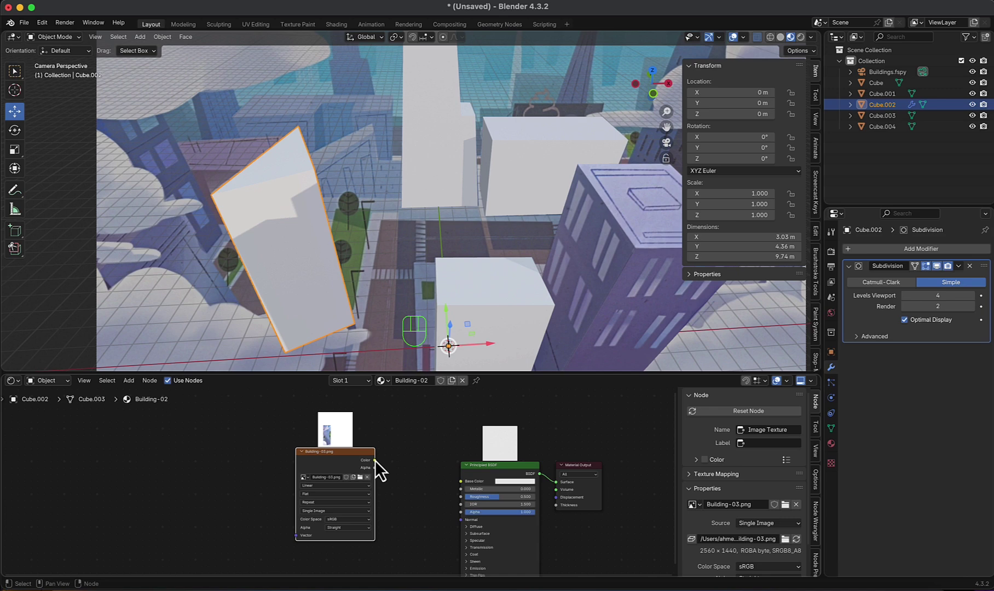
drag(375, 460, 457, 484)
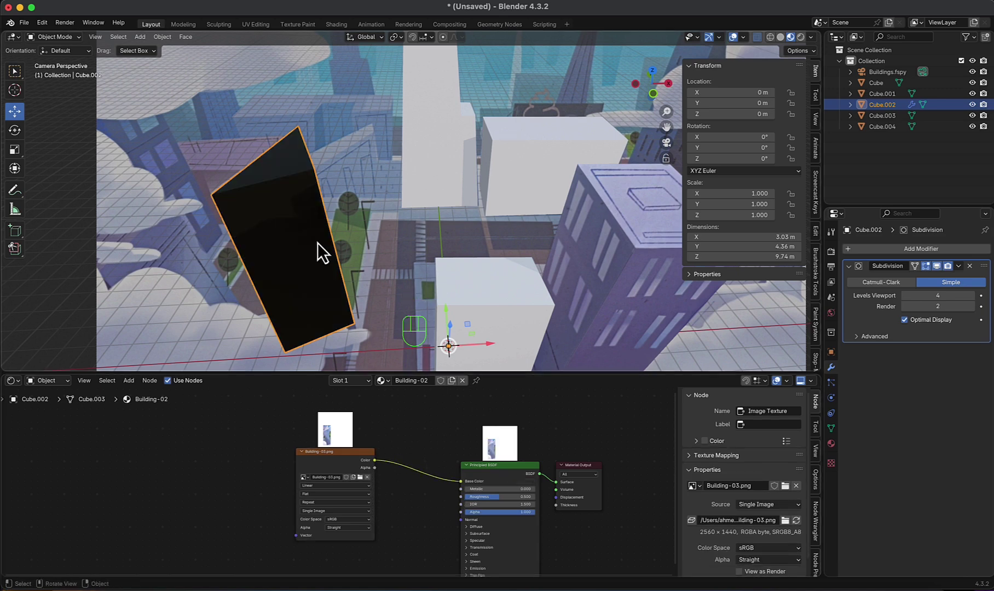
- Switch to the UV Editing workspace, select all of Cube.002's linked faces and project their UVs from the camera view
scroll(333, 238, down, 2)
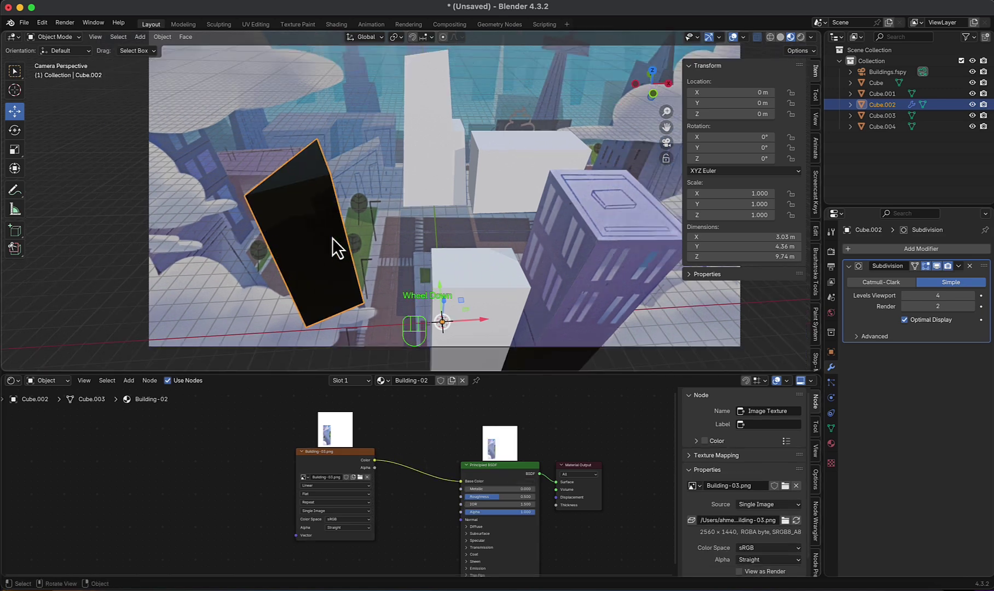
click(255, 24)
scroll(572, 348, down, 2)
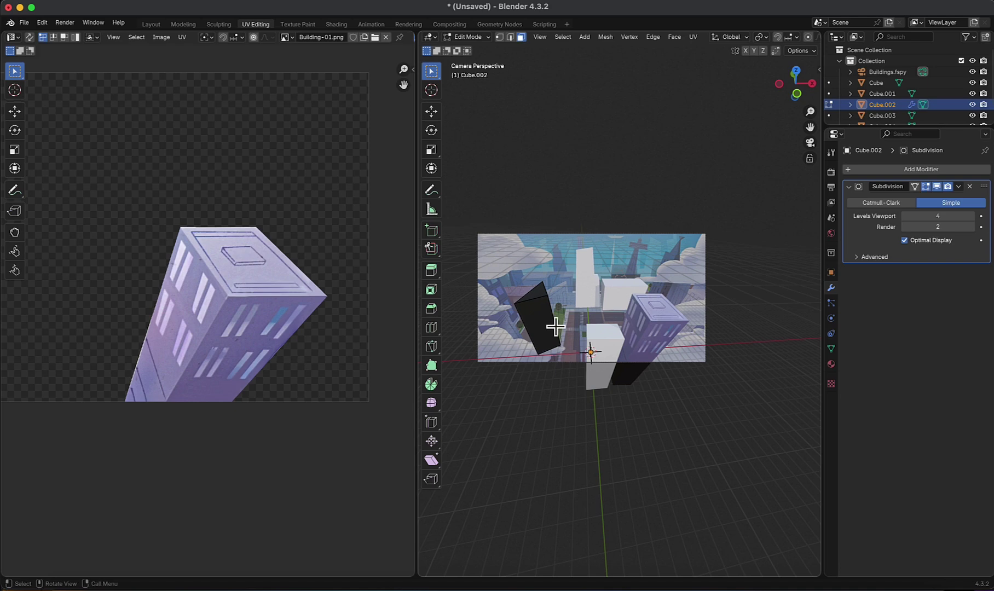
shift+middle_drag(227, 314, 289, 373)
scroll(229, 347, down, 2)
shift+middle_drag(229, 346, 268, 359)
scroll(537, 323, up, 6)
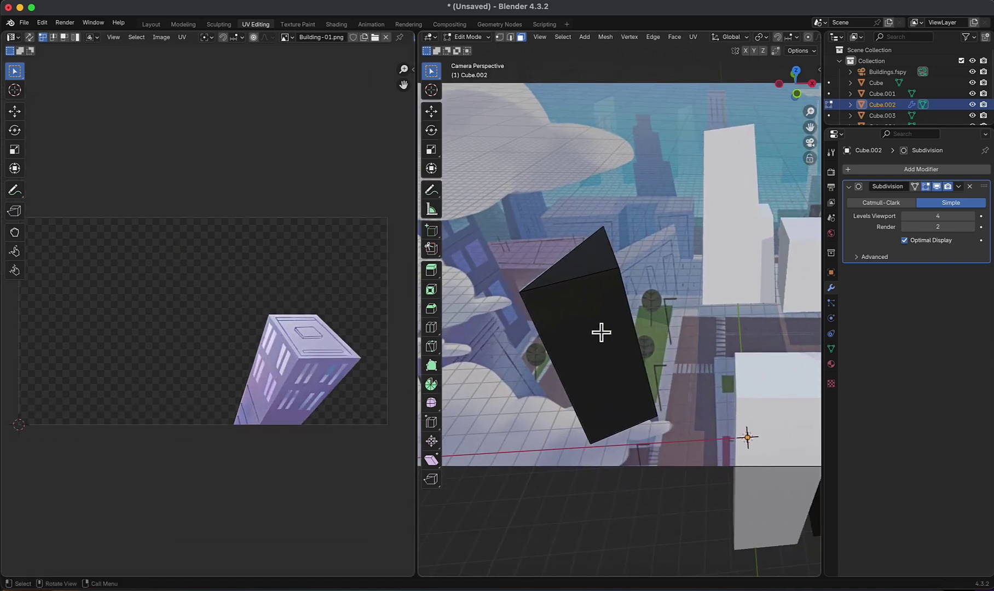
key(l)
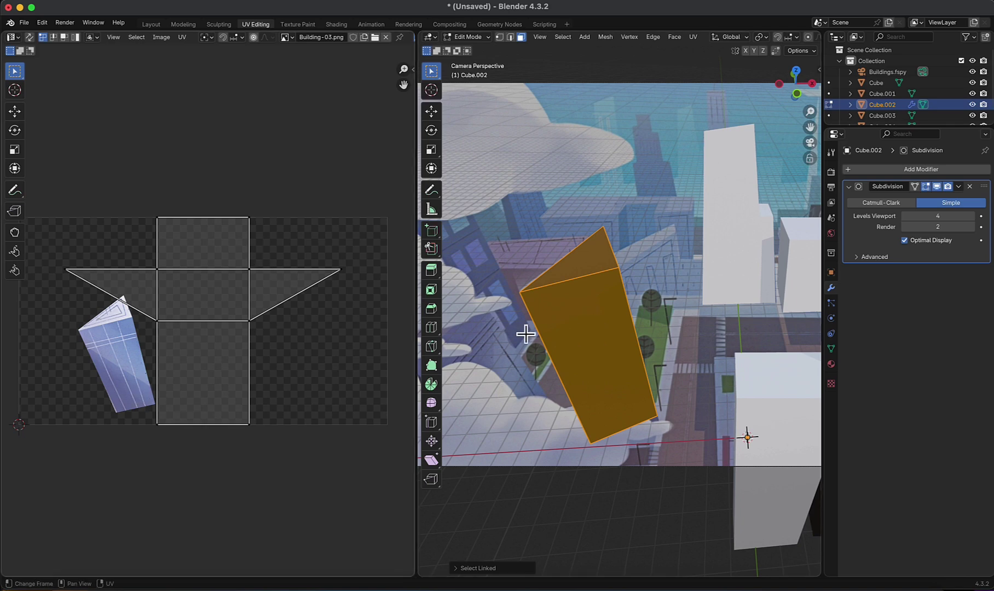
key(u)
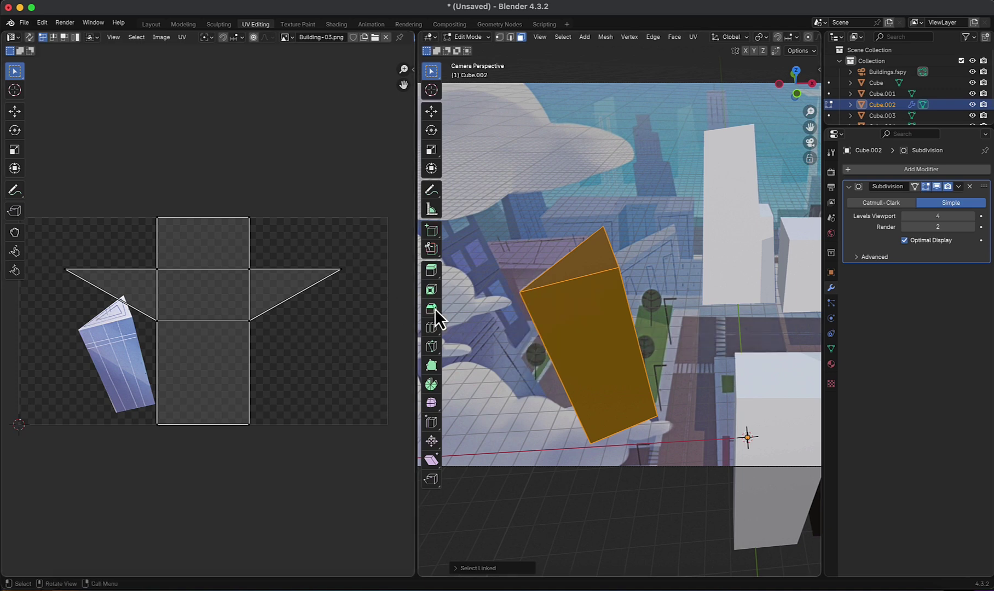
key(u)
click(508, 311)
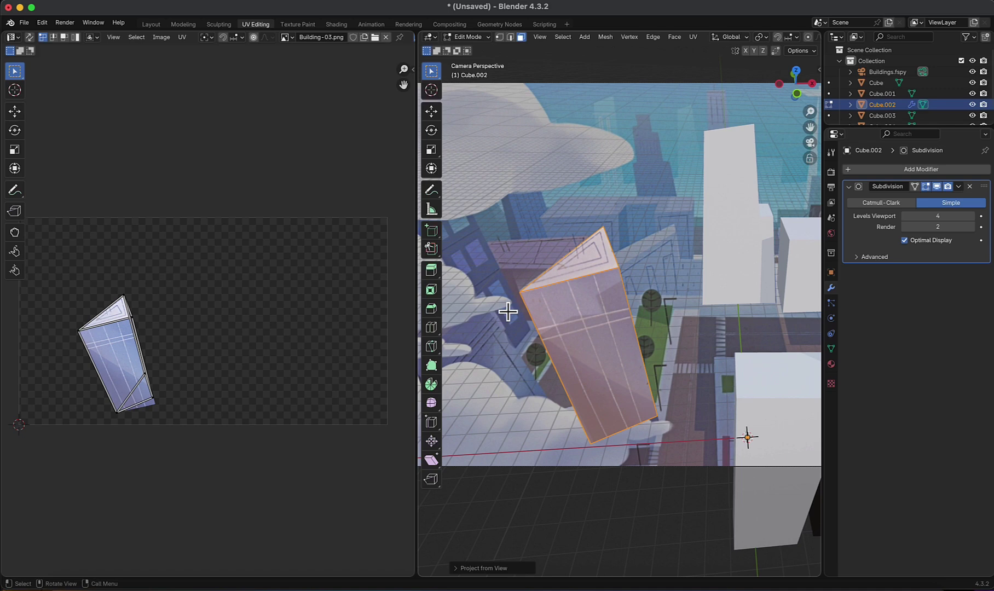
- Select the tilted building's roof face and move its peak UV vertex onto the matching corner of the Building-03.png image
middle_drag(93, 311, 203, 307)
scroll(204, 308, up, 8)
middle_drag(300, 351, 221, 389)
click(604, 264)
scroll(332, 258, up, 1)
click(316, 219)
key(g)
click(358, 323)
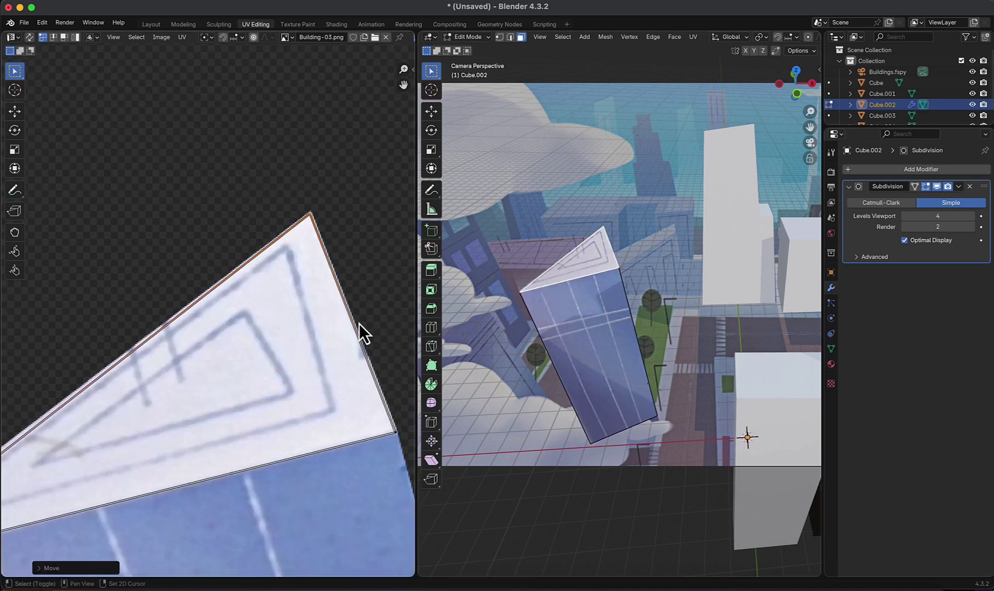
- Move the roof face's two lower UV corners onto the roof edge in the building image
middle_drag(362, 337, 322, 286)
click(362, 390)
key(g)
click(374, 405)
click(167, 402)
key(g)
click(178, 406)
middle_drag(348, 504, 349, 452)
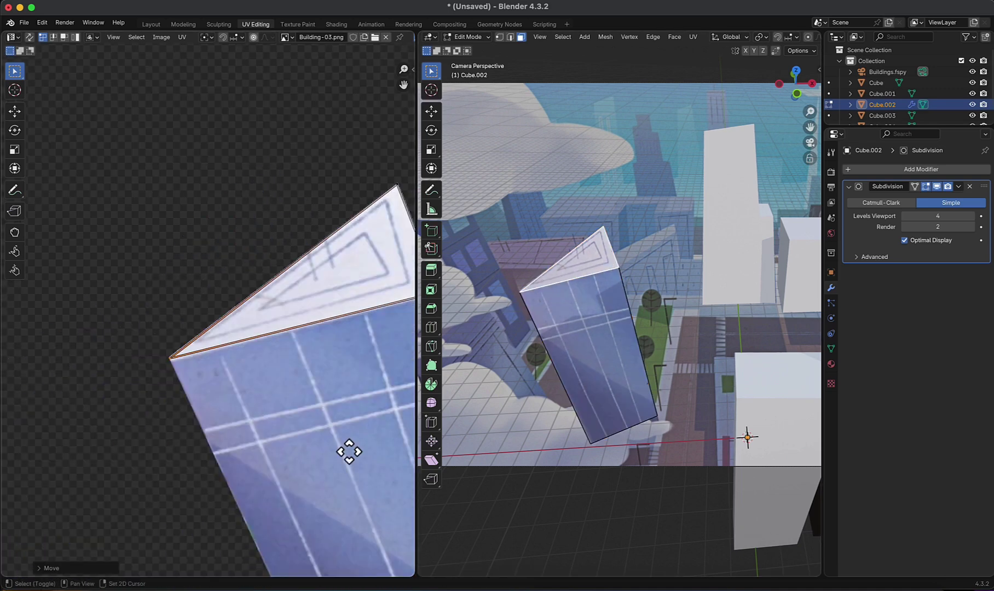
- Select the tilted building's front face and move its two upper UV corners onto the facade's upper corners in the image
click(589, 331)
scroll(282, 290, up, 2)
click(321, 304)
key(g)
click(335, 317)
middle_drag(32, 350, 188, 326)
click(164, 359)
key(g)
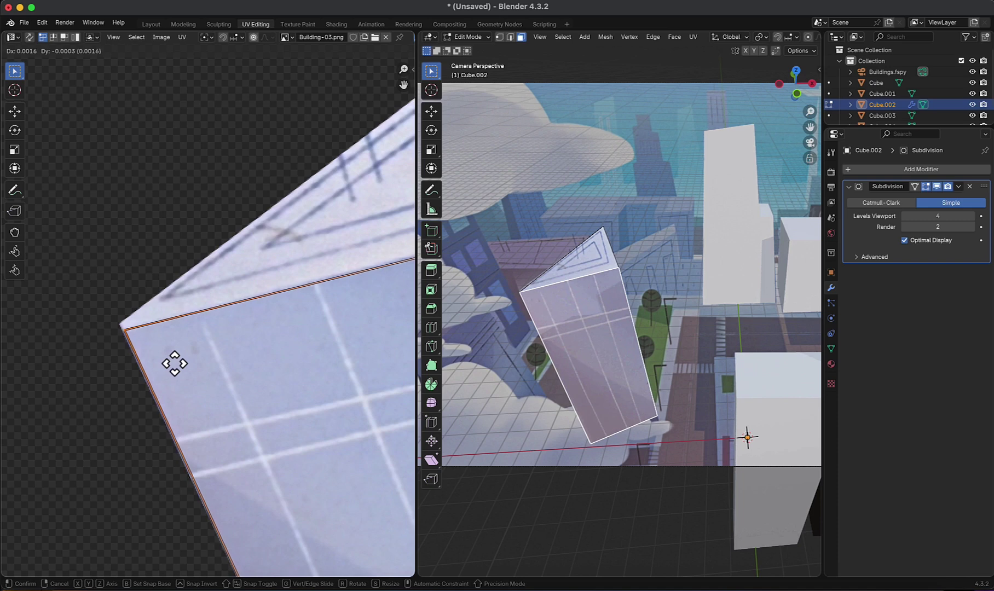
click(175, 363)
- Move the front face's two lower UV corners to the facade's base in the image, then return to Object Mode
scroll(176, 366, down, 4)
drag(285, 368, 328, 403)
key(g)
click(335, 429)
middle_drag(137, 466, 245, 467)
drag(157, 451, 248, 513)
key(g)
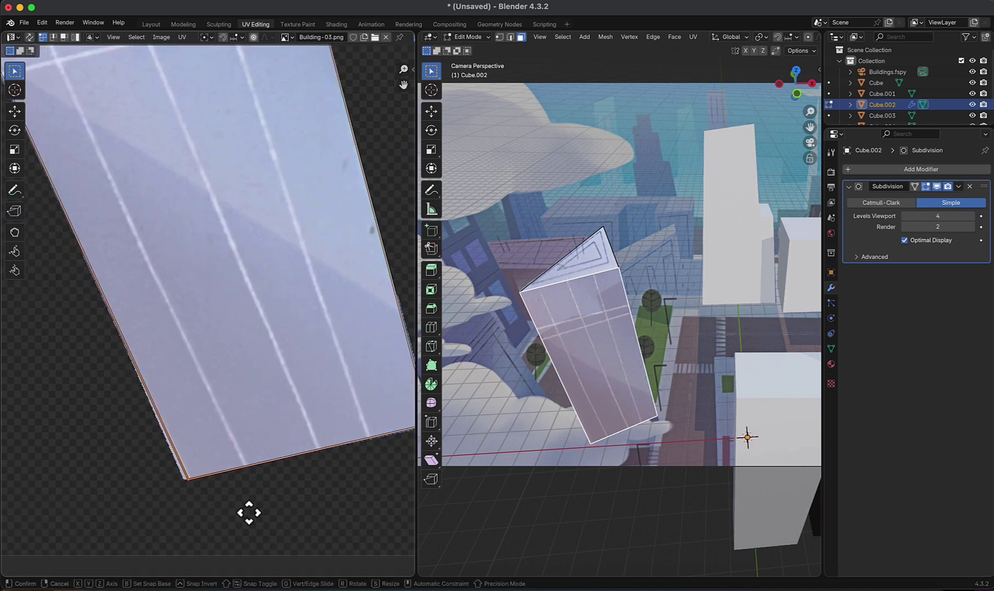
scroll(290, 303, down, 4)
key(Tab)
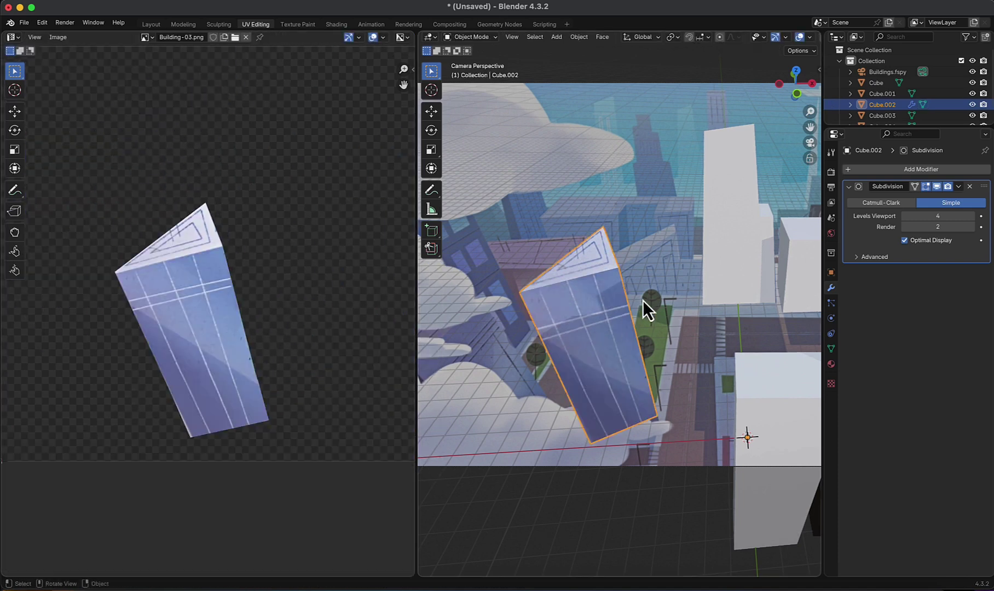
- Apply the Subdivision modifier on Cube.002
scroll(635, 312, down, 2)
scroll(603, 369, up, 1)
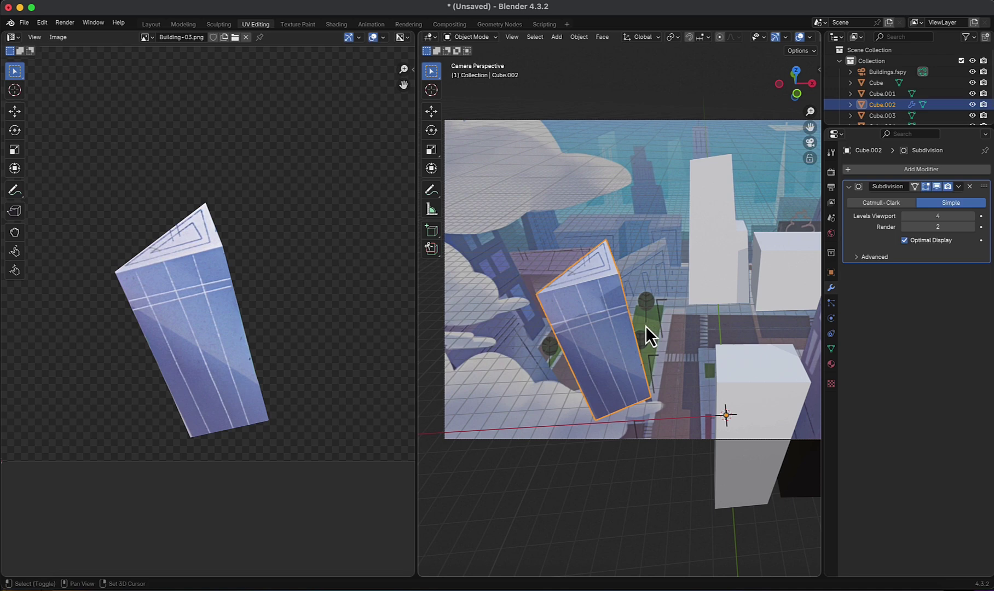
shift+middle_drag(646, 325, 665, 351)
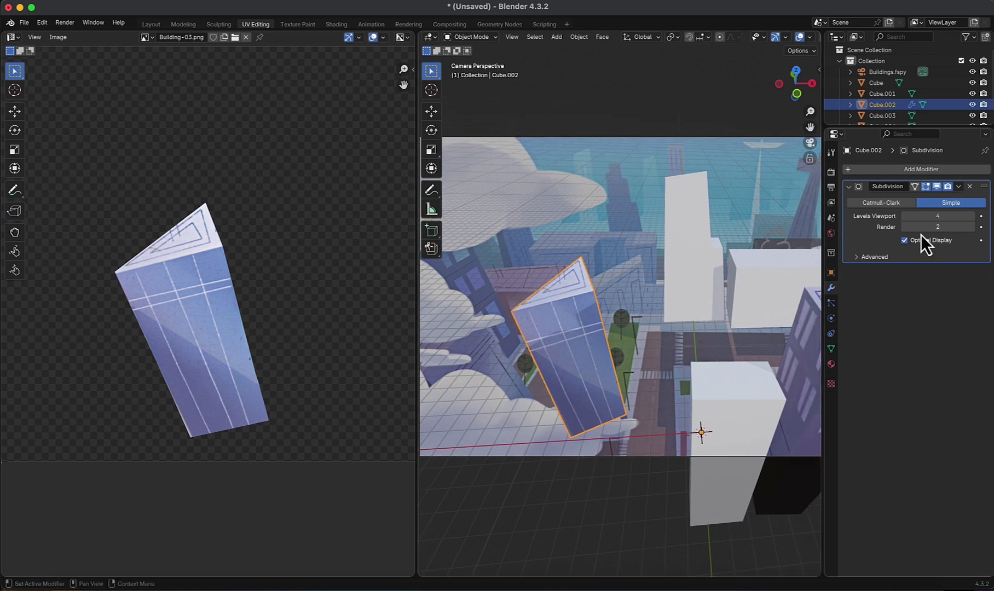
click(958, 186)
click(911, 199)
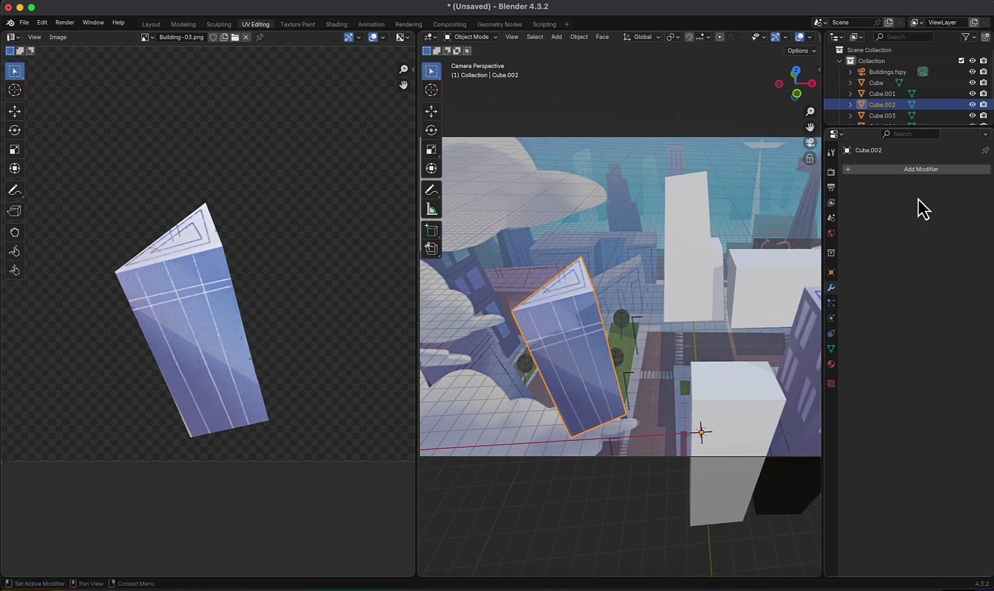
- Project the UVs of all of Cube.002's linked subdivided faces from the camera view, then return to Object Mode
key(ctrl+Tab)
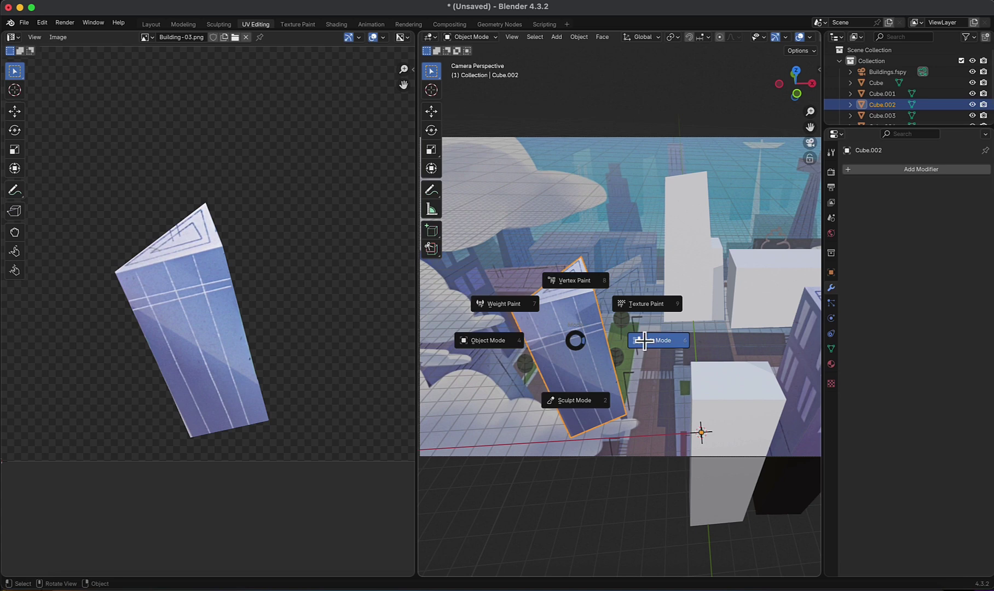
click(646, 343)
key(ctrl+l)
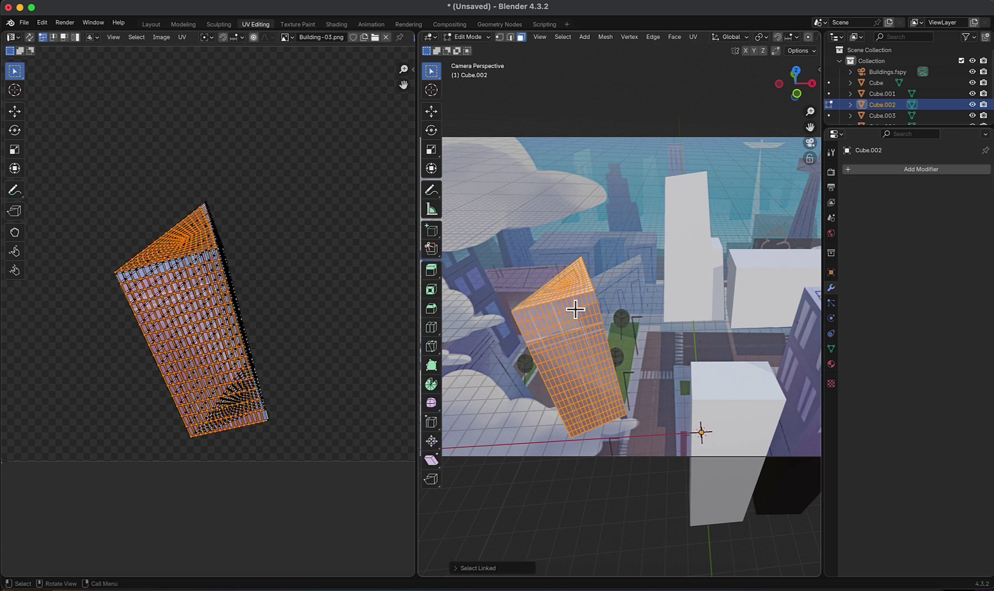
key(u)
click(569, 315)
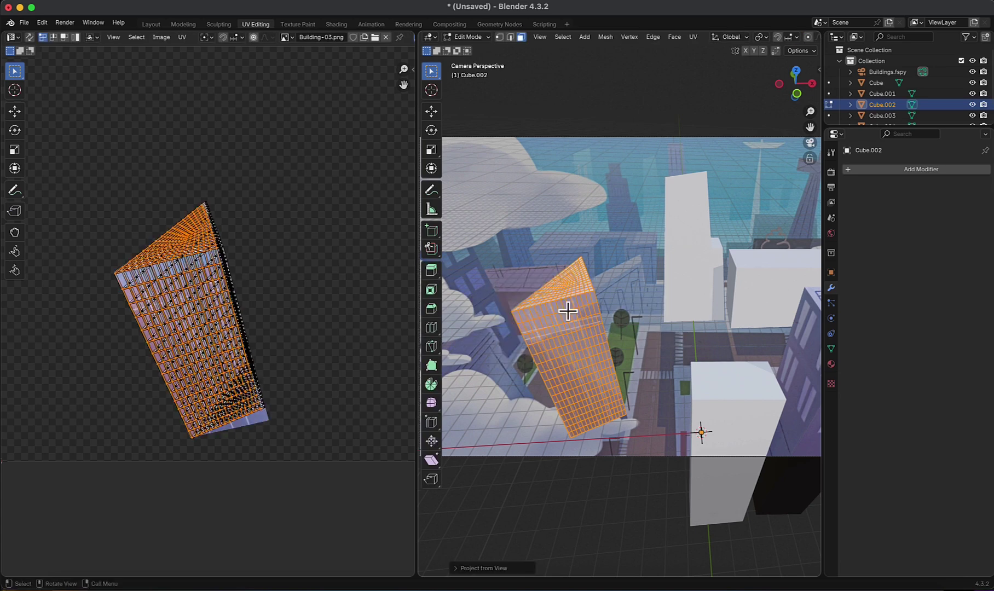
key(ctrl+Tab)
click(552, 364)
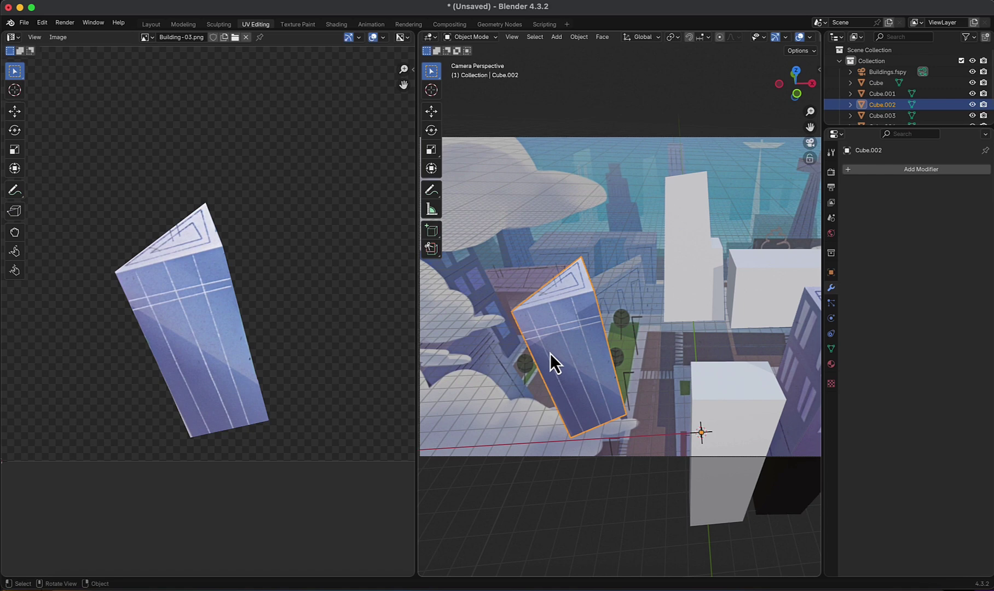